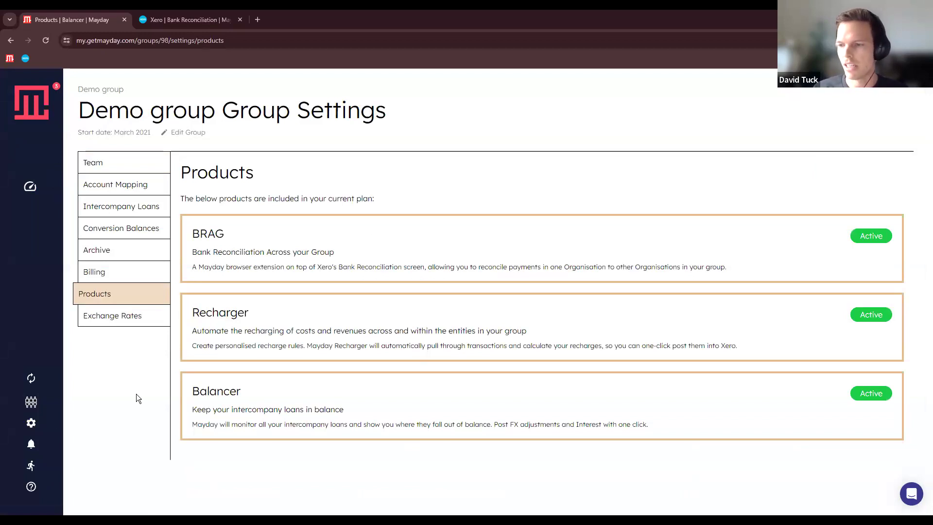
Open the Recharger rules of the Demo group.
{"action": "mouse_move", "coordinate": [46, 253]}
{"action": "left_click", "coordinate": [219, 154]}
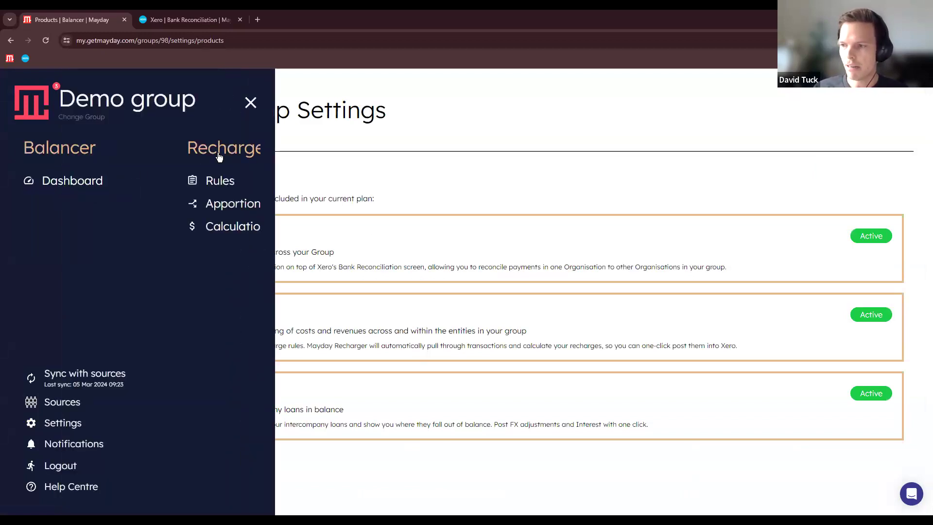
{"action": "left_click", "coordinate": [228, 183]}
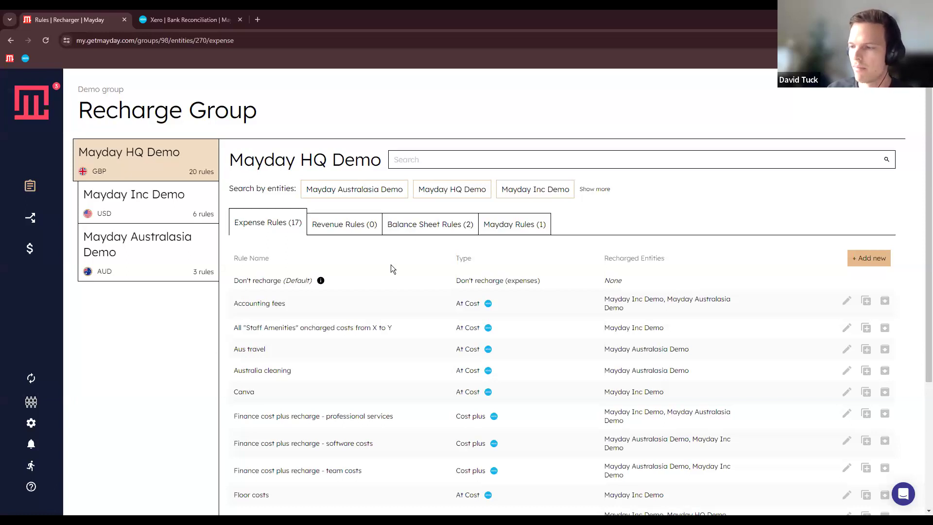
Review the rule type of the Group Subscriptions expense rule in Mayday HQ Demo and return to the rules list.
{"action": "scroll", "coordinate": [391, 272], "scroll_direction": "down", "scroll_amount": 4}
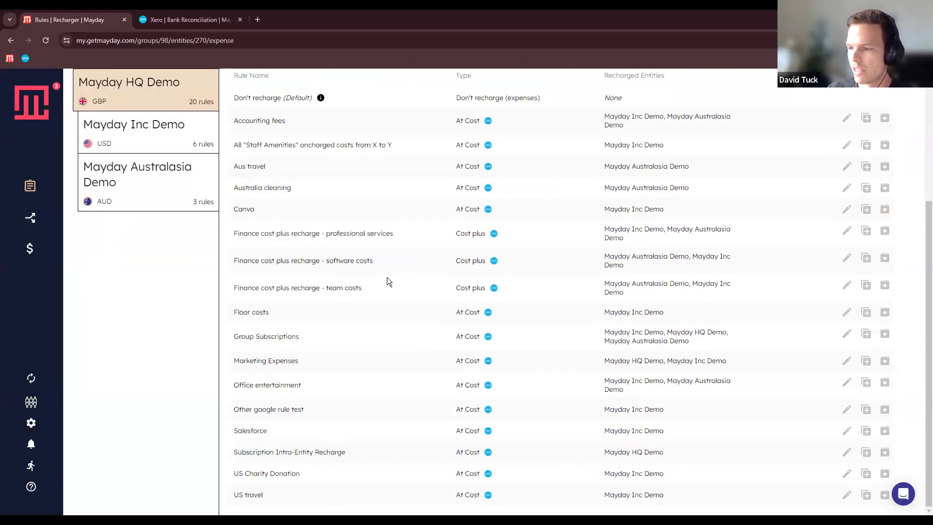
{"action": "left_click", "coordinate": [280, 336]}
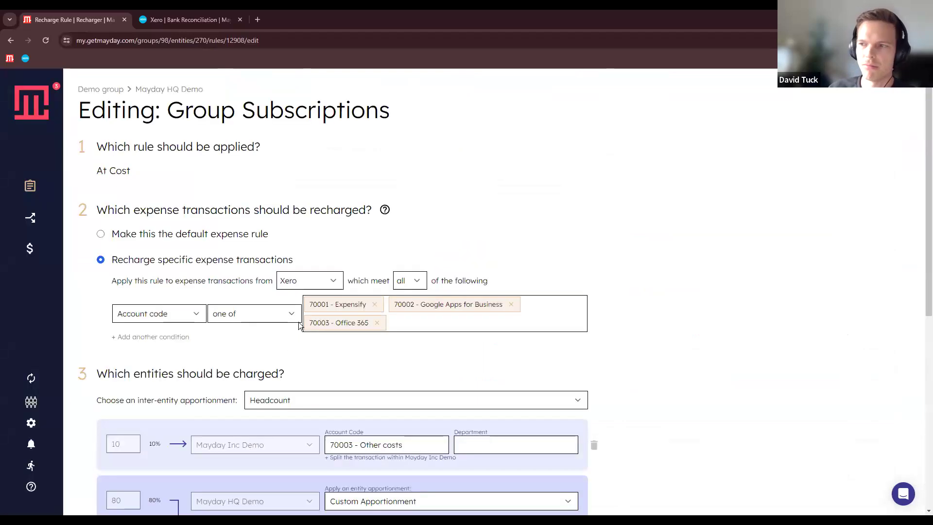
{"action": "left_click_drag", "start_coordinate": [96, 171], "coordinate": [133, 173]}
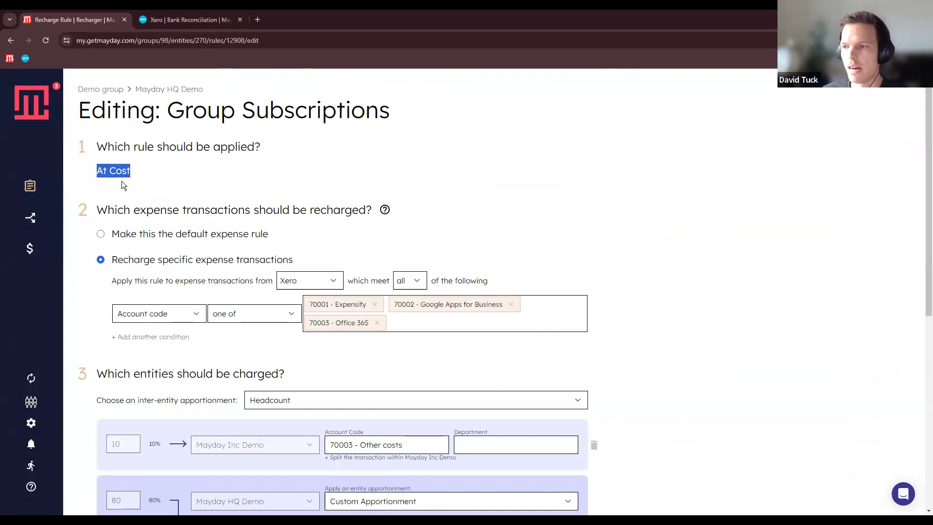
{"action": "left_click", "coordinate": [149, 90]}
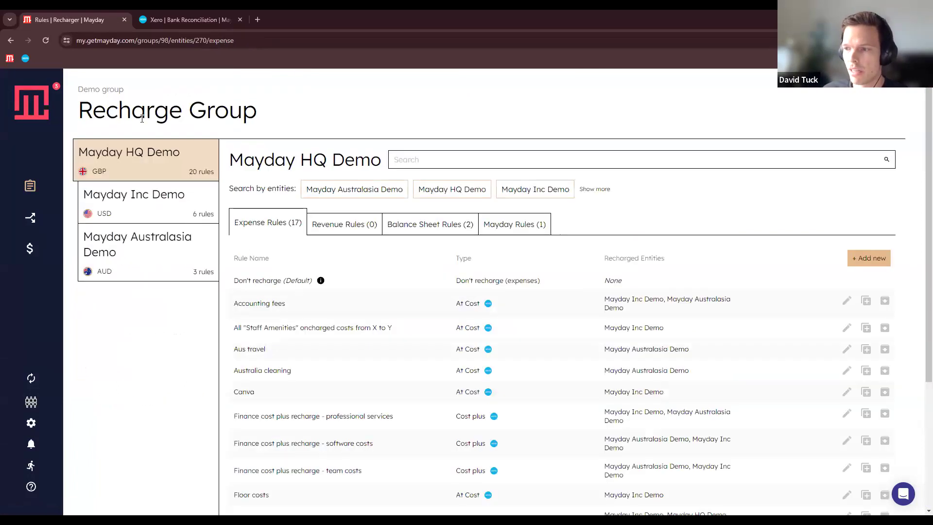
Start a new expense recharge rule for Mayday HQ Demo using Cost plus with a 10% markup.
{"action": "left_click", "coordinate": [875, 259]}
{"action": "left_click", "coordinate": [206, 173]}
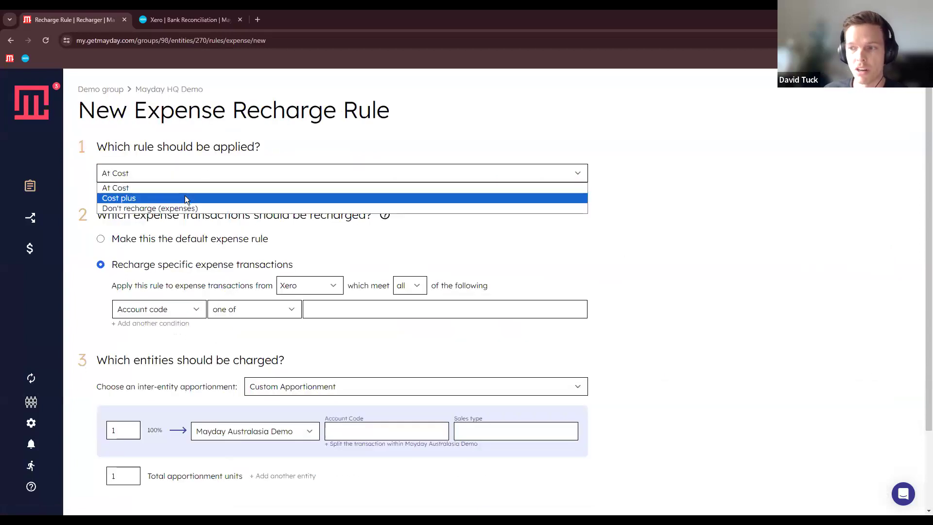
{"action": "left_click", "coordinate": [184, 198]}
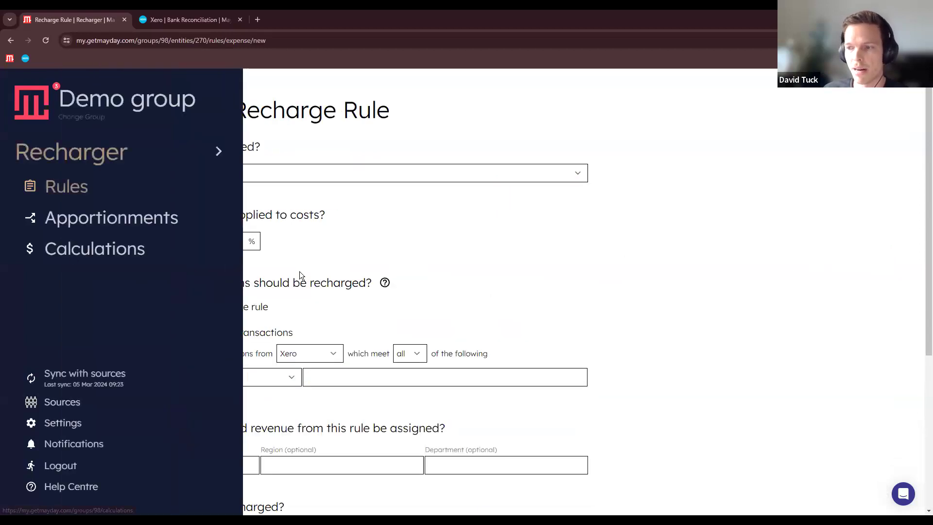
{"action": "type", "text": "10"}
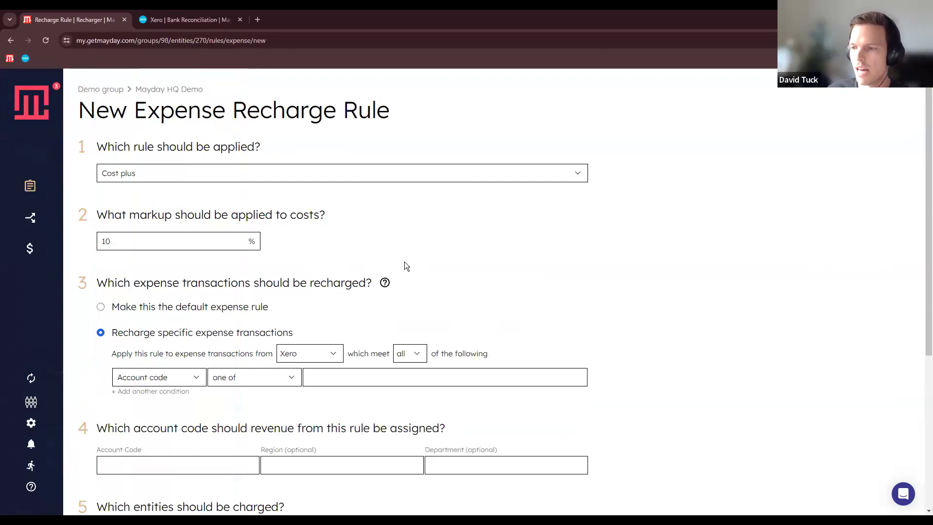
Assign the new expense rule's revenue to account code 200 - Sales and leave the rule without saving it.
{"action": "scroll", "coordinate": [404, 266], "scroll_direction": "down", "scroll_amount": 4}
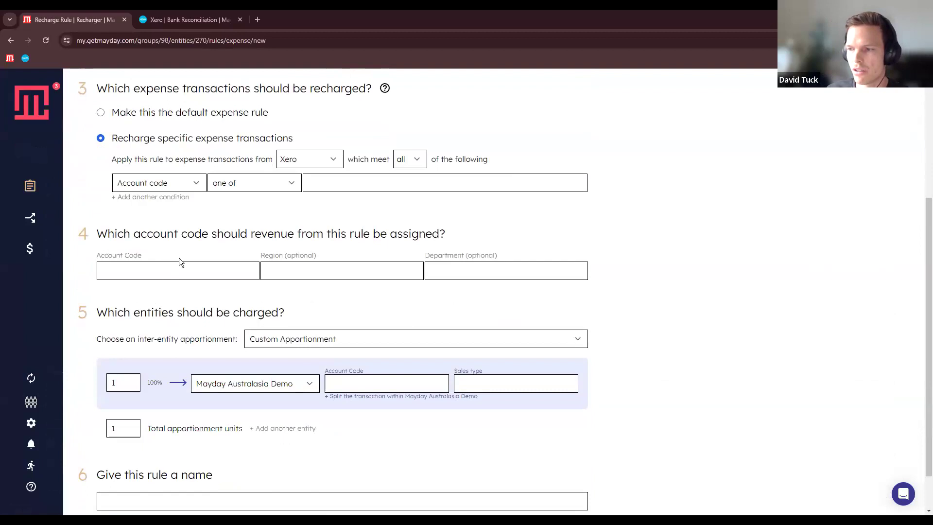
{"action": "triple_click", "coordinate": [192, 229]}
{"action": "triple_click", "coordinate": [190, 240]}
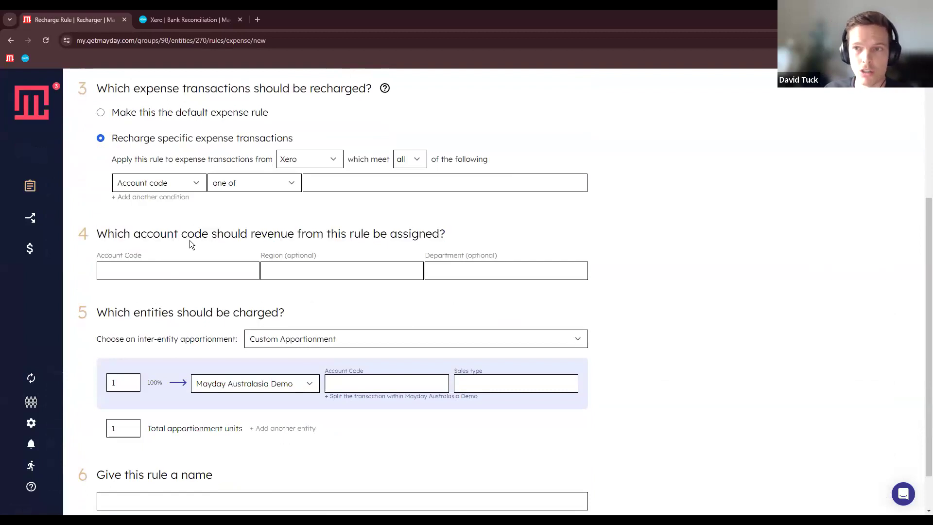
{"action": "left_click", "coordinate": [187, 269]}
{"action": "left_click", "coordinate": [170, 293]}
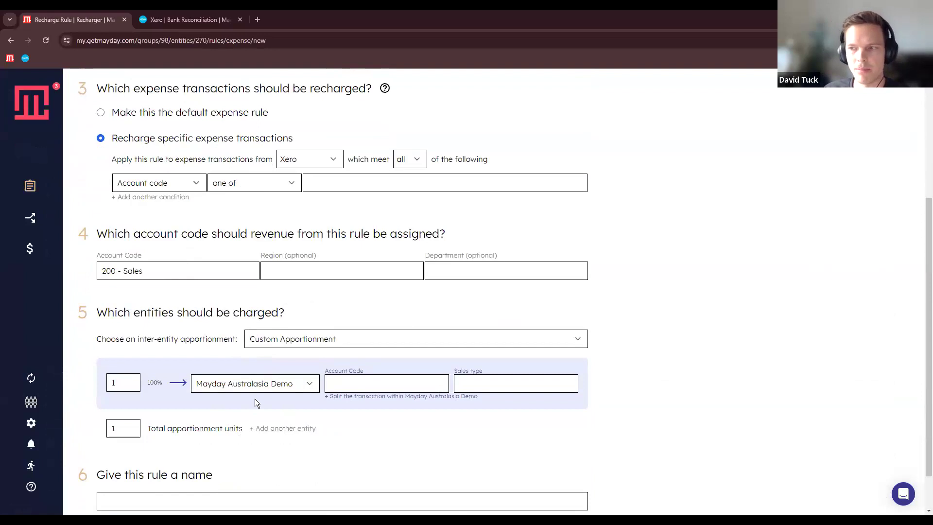
{"action": "scroll", "coordinate": [256, 388], "scroll_direction": "up", "scroll_amount": 4}
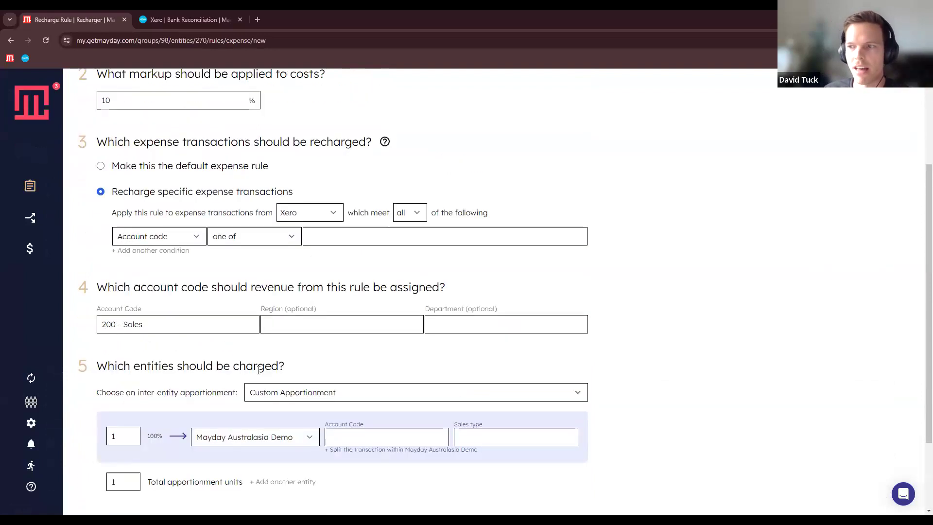
{"action": "left_click", "coordinate": [171, 91]}
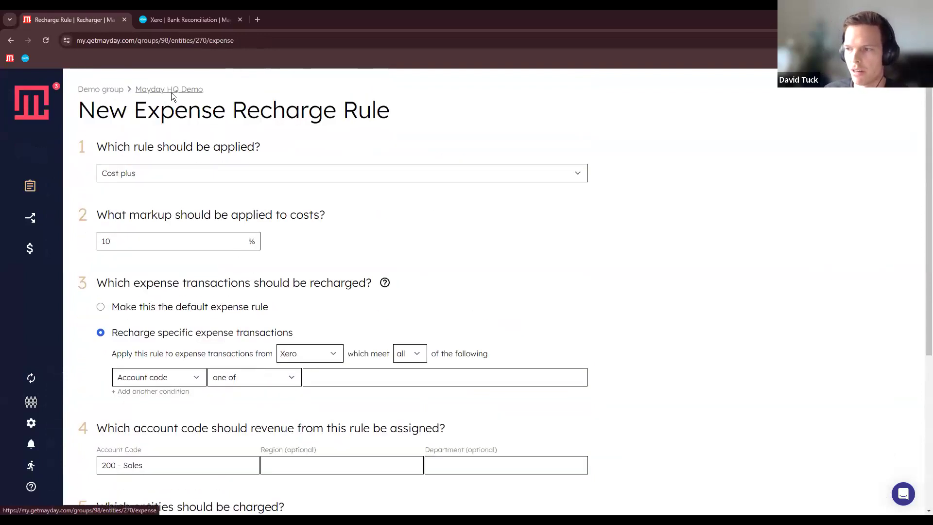
Start a new revenue recharge rule for Mayday HQ Demo that nets the expense off against the relevant revenue account codes and tracking categories.
{"action": "left_click", "coordinate": [339, 237]}
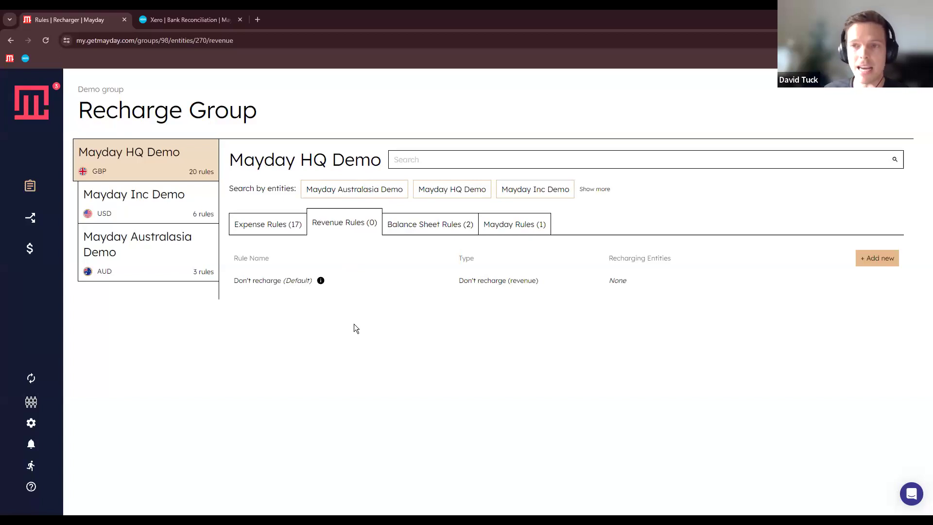
{"action": "left_click", "coordinate": [876, 260]}
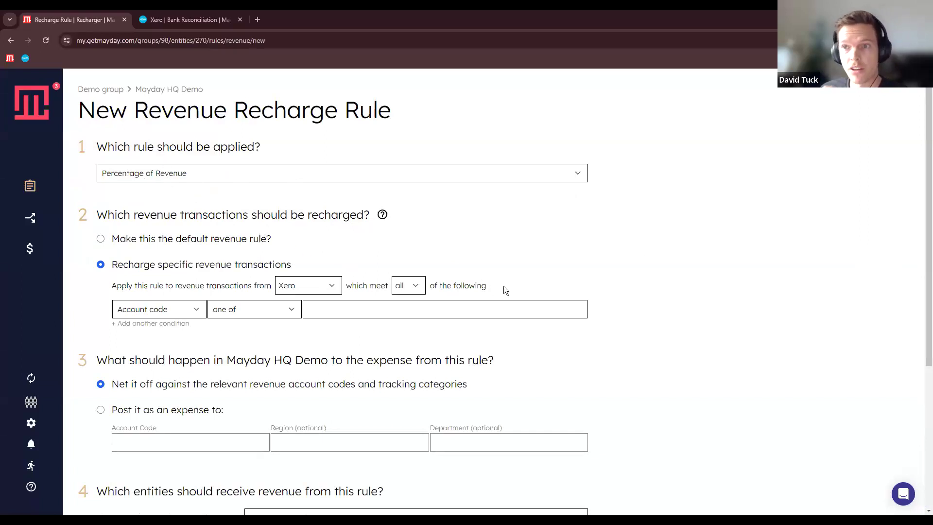
{"action": "scroll", "coordinate": [716, 341], "scroll_direction": "down", "scroll_amount": 1}
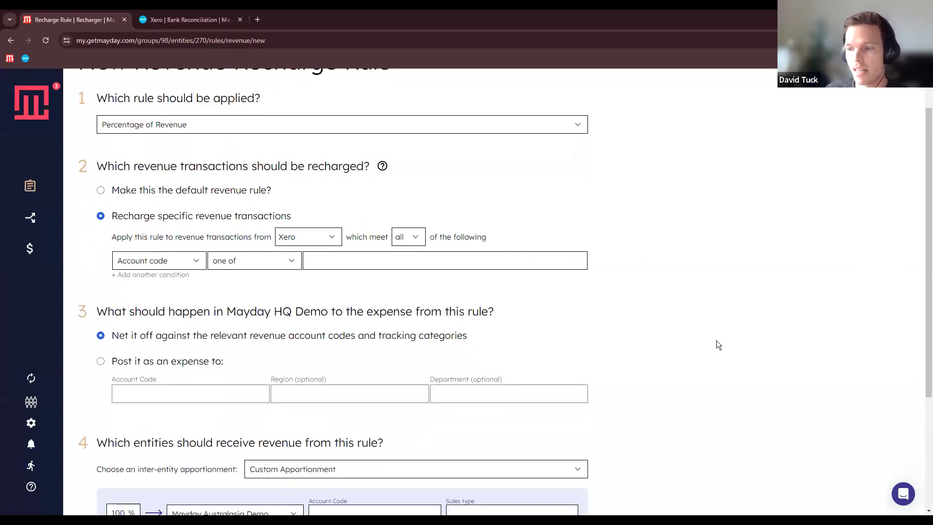
{"action": "scroll", "coordinate": [716, 341], "scroll_direction": "down", "scroll_amount": 1}
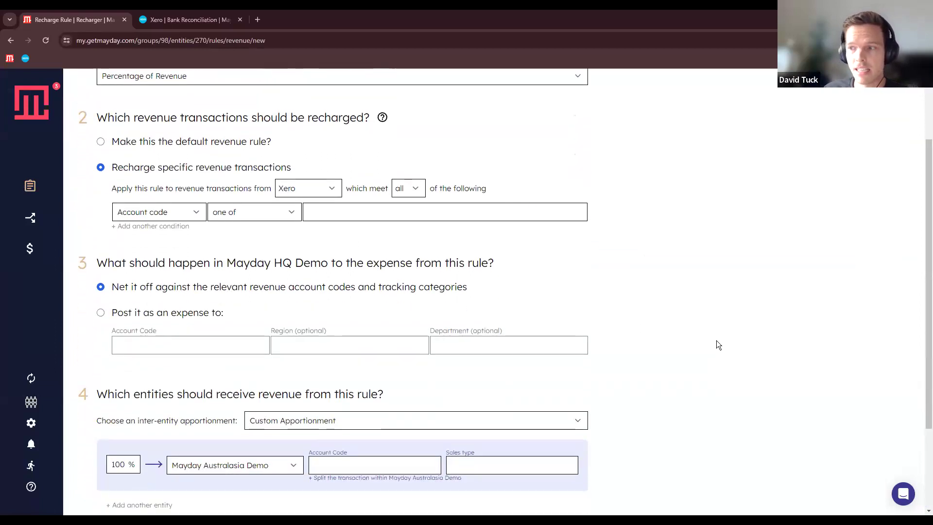
{"action": "triple_click", "coordinate": [148, 262]}
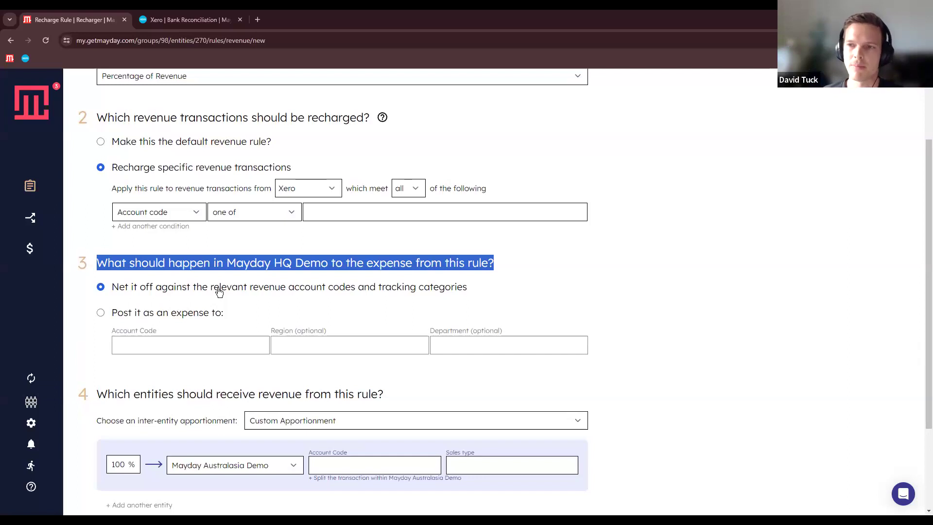
{"action": "left_click", "coordinate": [169, 312]}
{"action": "left_click", "coordinate": [181, 283]}
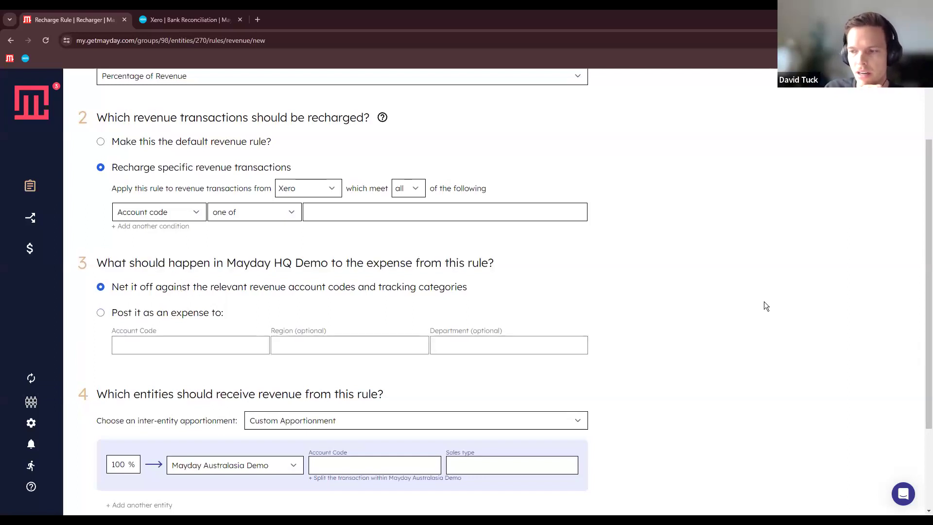
Add Mayday Inc Demo as a second entity receiving revenue from the new rule.
{"action": "scroll", "coordinate": [329, 342], "scroll_direction": "down", "scroll_amount": 3}
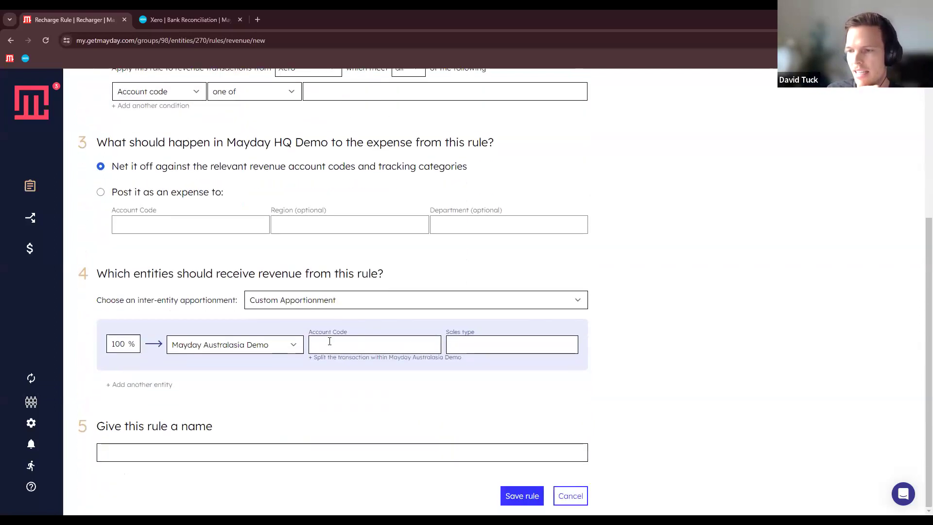
{"action": "double_click", "coordinate": [120, 344]}
{"action": "left_click", "coordinate": [689, 358]}
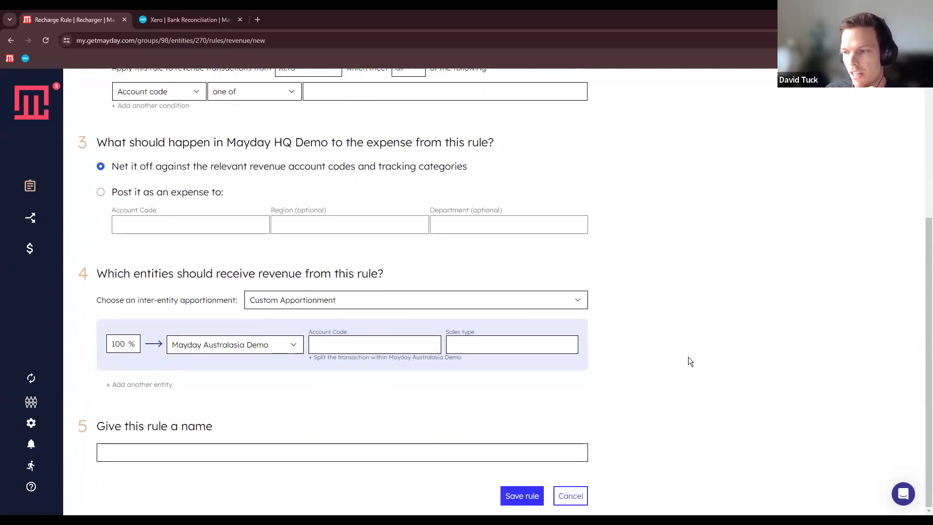
{"action": "left_click", "coordinate": [156, 385]}
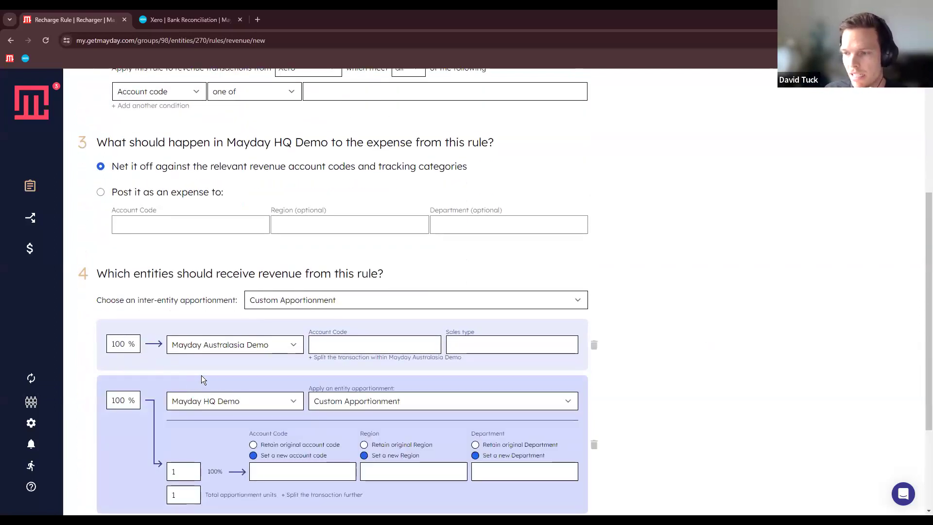
{"action": "left_click", "coordinate": [213, 426]}
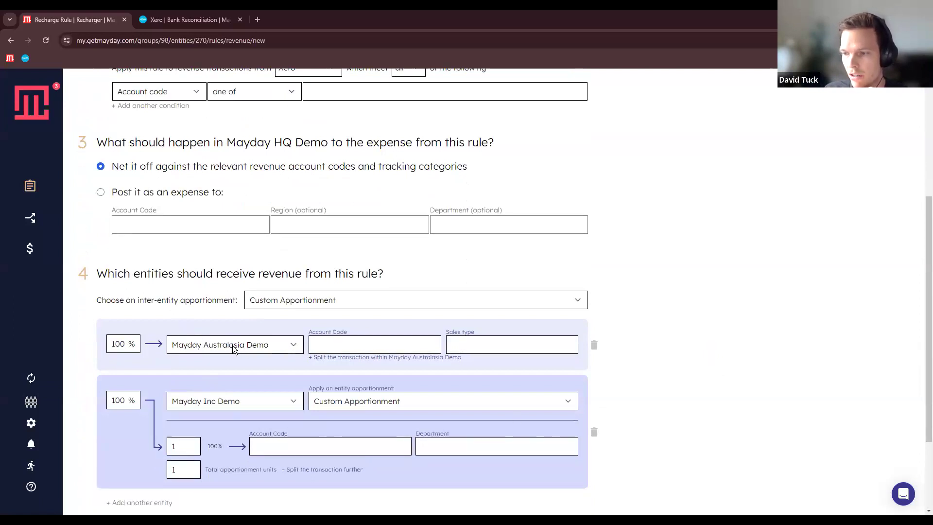
Set the revenue shares of Mayday Australasia Demo and Mayday Inc Demo to 50% each and discard the new revenue rule.
{"action": "double_click", "coordinate": [125, 344]}
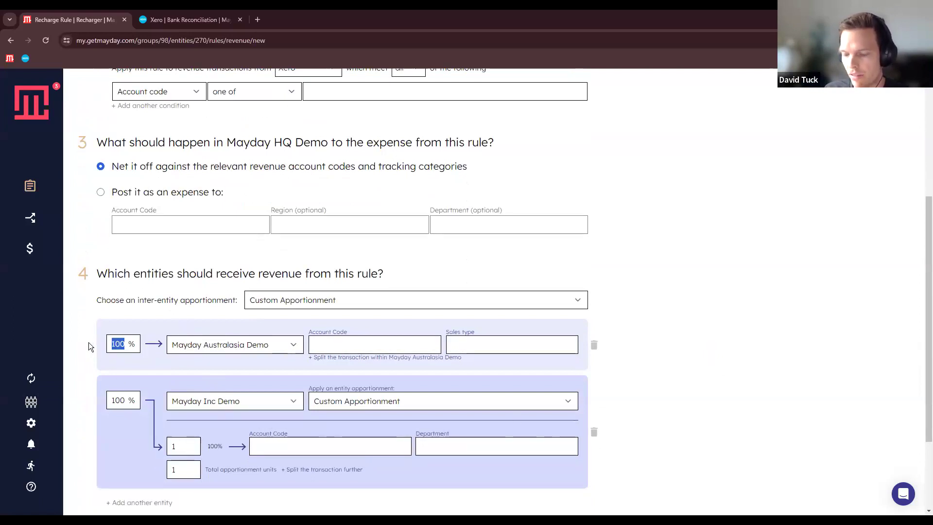
{"action": "type", "text": "50"}
{"action": "double_click", "coordinate": [122, 401]}
{"action": "type", "text": "50"}
{"action": "scroll", "coordinate": [778, 347], "scroll_direction": "down", "scroll_amount": 1}
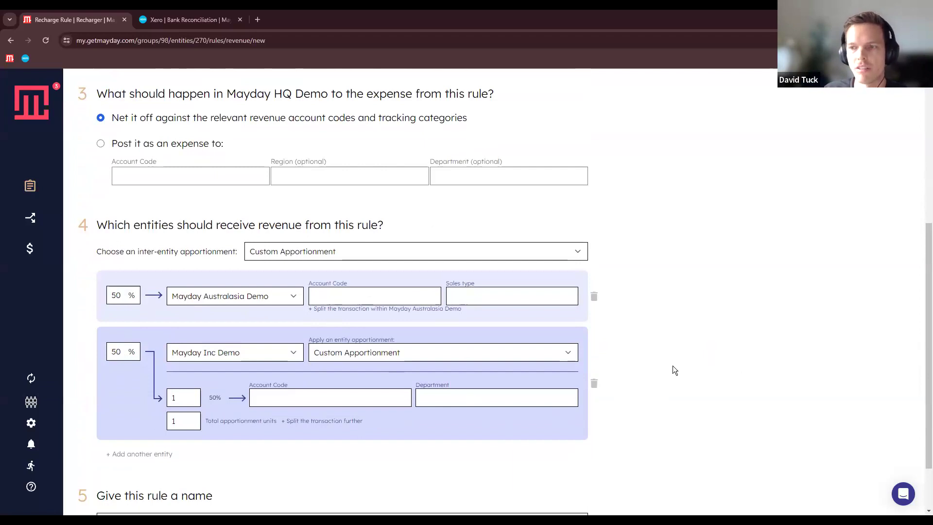
{"action": "scroll", "coordinate": [673, 371], "scroll_direction": "down", "scroll_amount": 2}
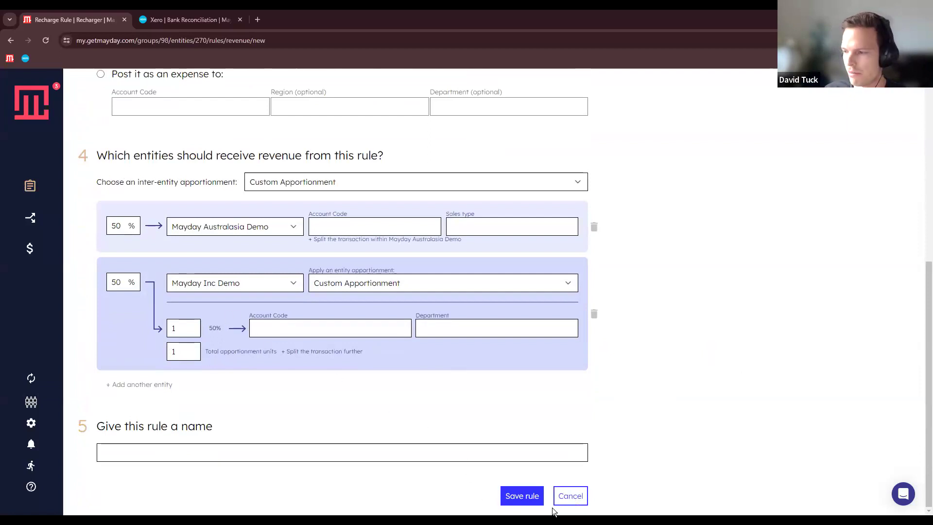
{"action": "left_click", "coordinate": [574, 497]}
View the balance sheet rules of Mayday HQ Demo and open the Management Charge rule among its Mayday rules.
{"action": "left_click", "coordinate": [421, 229]}
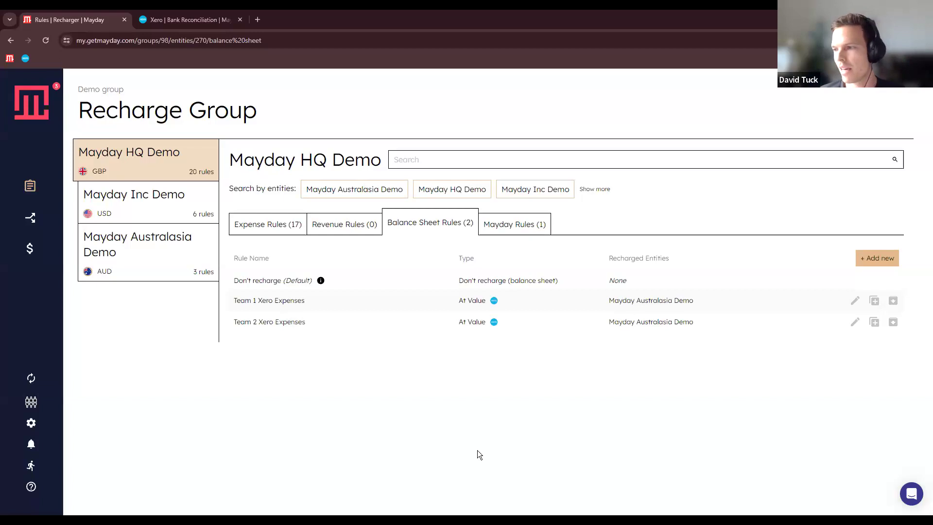
{"action": "left_click", "coordinate": [513, 223]}
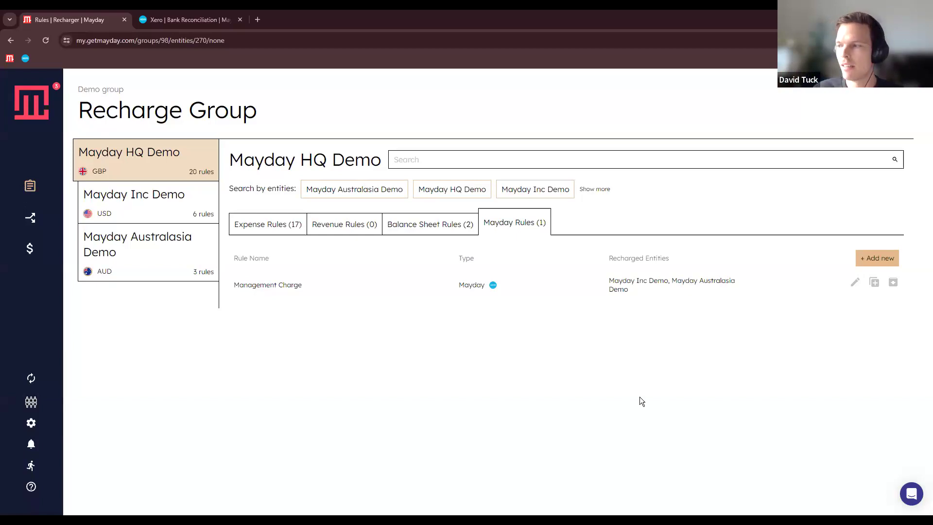
{"action": "left_click", "coordinate": [273, 287]}
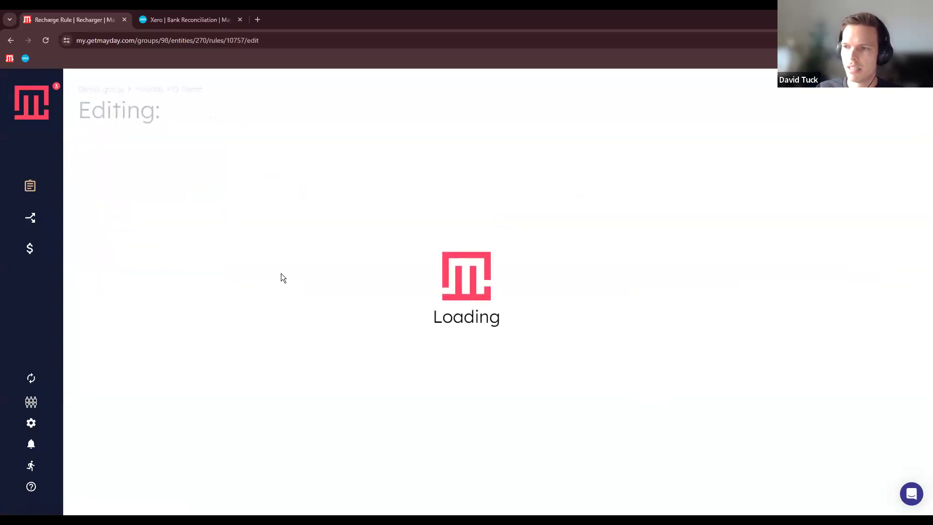
Examine the Management Charge rule's recharge amount, revenue account code, charged entities and apportionment method.
{"action": "double_click", "coordinate": [155, 180]}
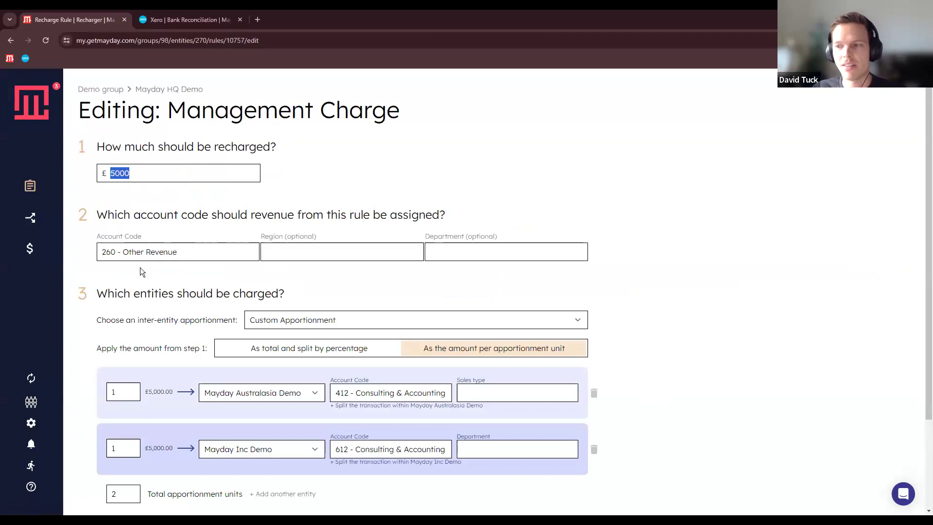
{"action": "left_click", "coordinate": [463, 280]}
{"action": "scroll", "coordinate": [655, 282], "scroll_direction": "down", "scroll_amount": 1}
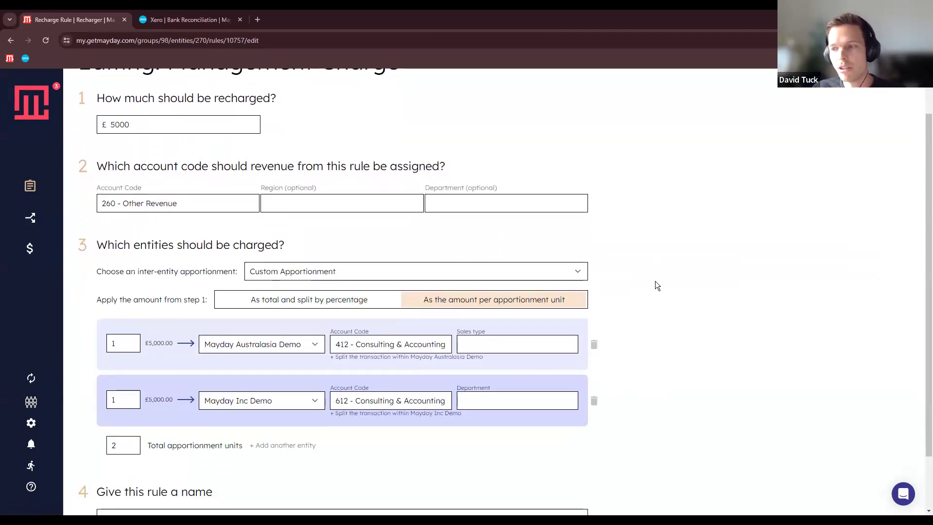
{"action": "scroll", "coordinate": [655, 286], "scroll_direction": "down", "scroll_amount": 1}
{"action": "left_click_drag", "start_coordinate": [141, 197], "coordinate": [301, 202]}
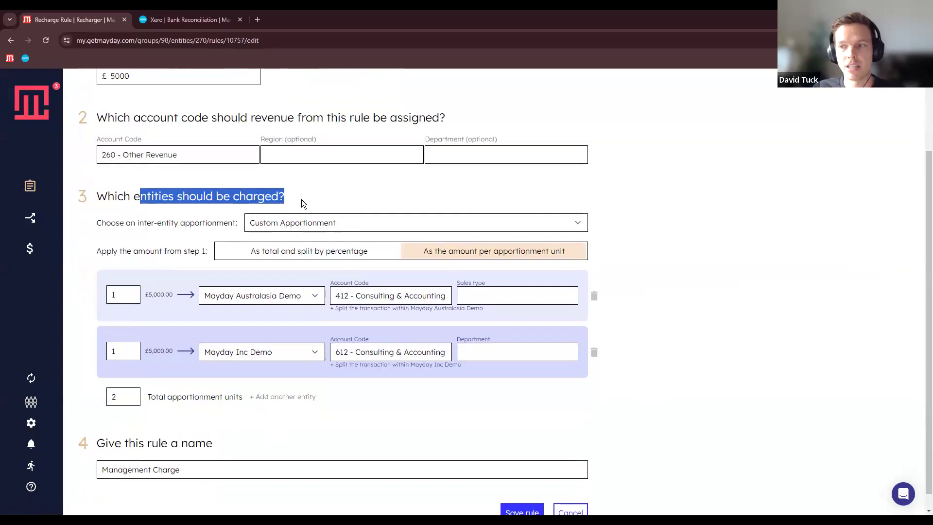
{"action": "left_click", "coordinate": [302, 201]}
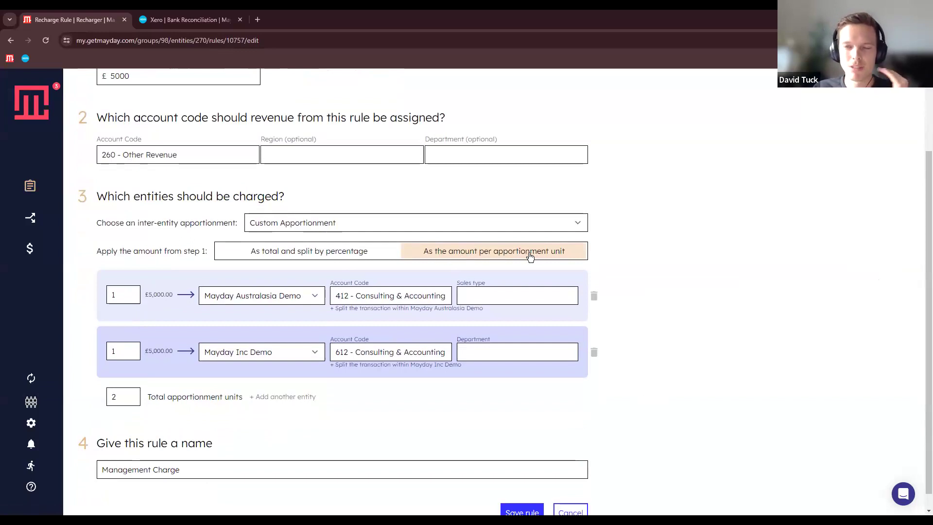
{"action": "scroll", "coordinate": [150, 212], "scroll_direction": "up", "scroll_amount": 1}
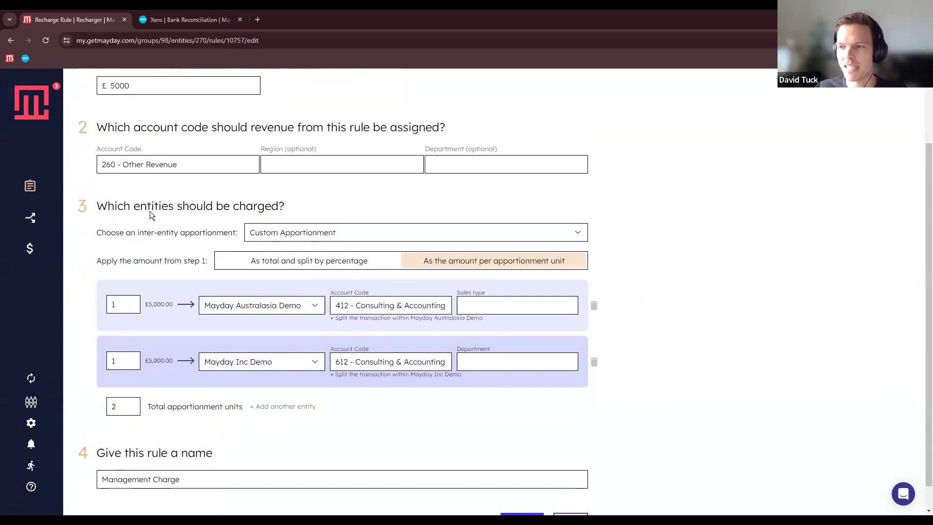
Set the Management Charge rule's recharge amount to £10000 and check the amount charged to each entity.
{"action": "double_click", "coordinate": [109, 127]}
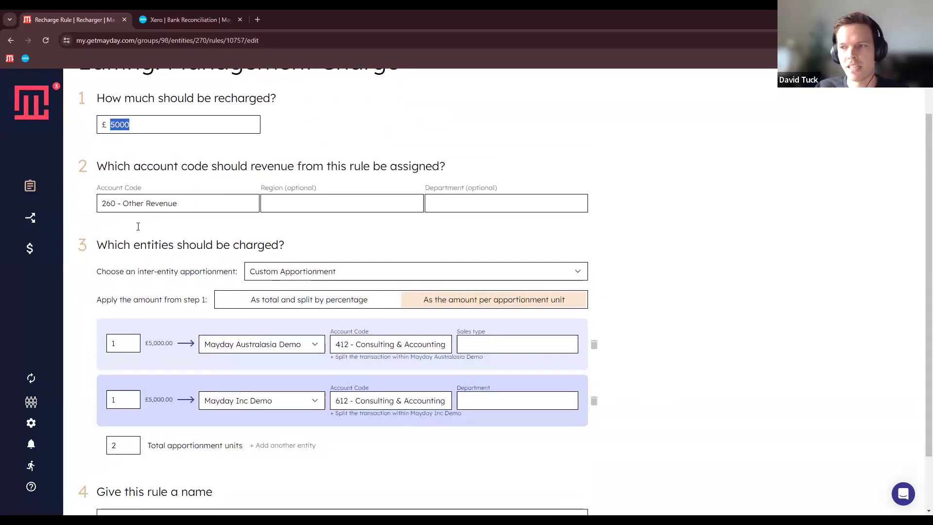
{"action": "triple_click", "coordinate": [161, 343]}
{"action": "triple_click", "coordinate": [161, 399]}
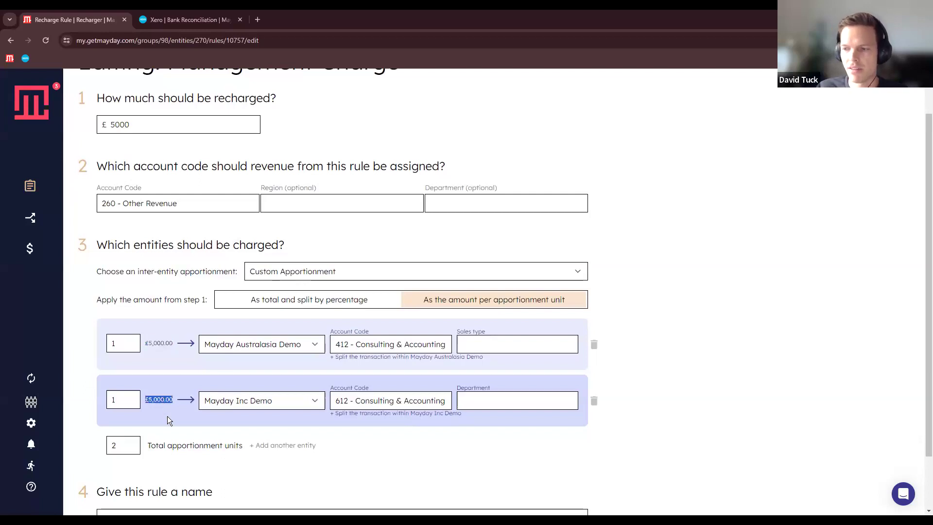
{"action": "left_click_drag", "start_coordinate": [154, 129], "coordinate": [109, 142]}
{"action": "type", "text": "10000"}
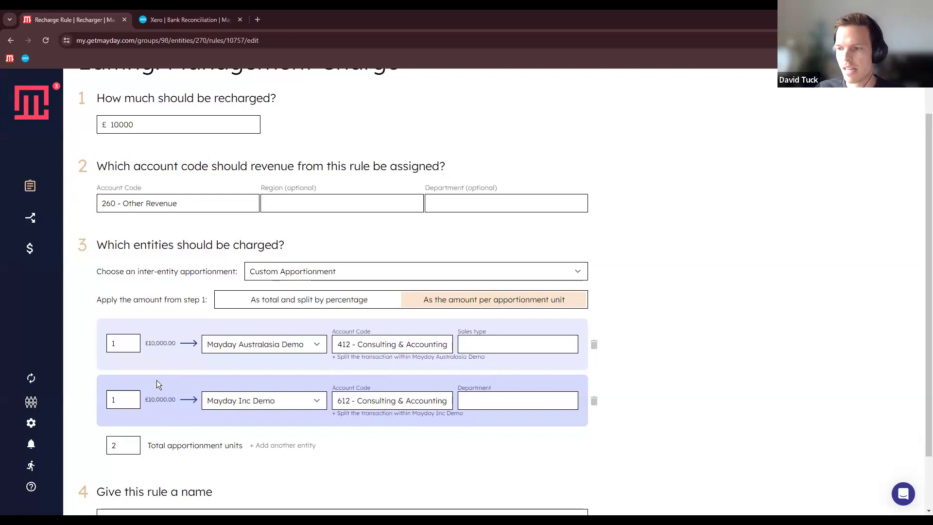
{"action": "triple_click", "coordinate": [160, 343]}
{"action": "triple_click", "coordinate": [161, 400]}
Apply the Management Charge amount as a total split by percentage and check each entity's share.
{"action": "left_click", "coordinate": [165, 127]}
{"action": "left_click_drag", "start_coordinate": [164, 127], "coordinate": [92, 124]}
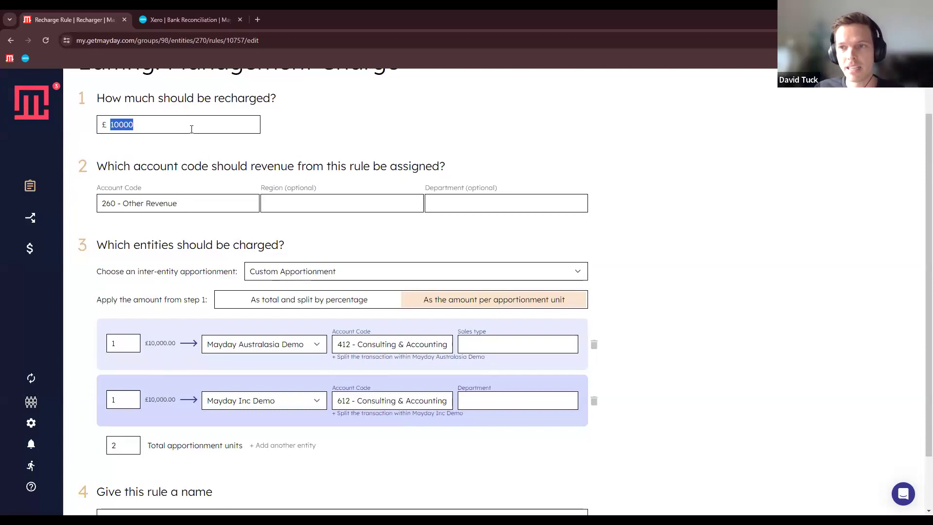
{"action": "left_click", "coordinate": [270, 302]}
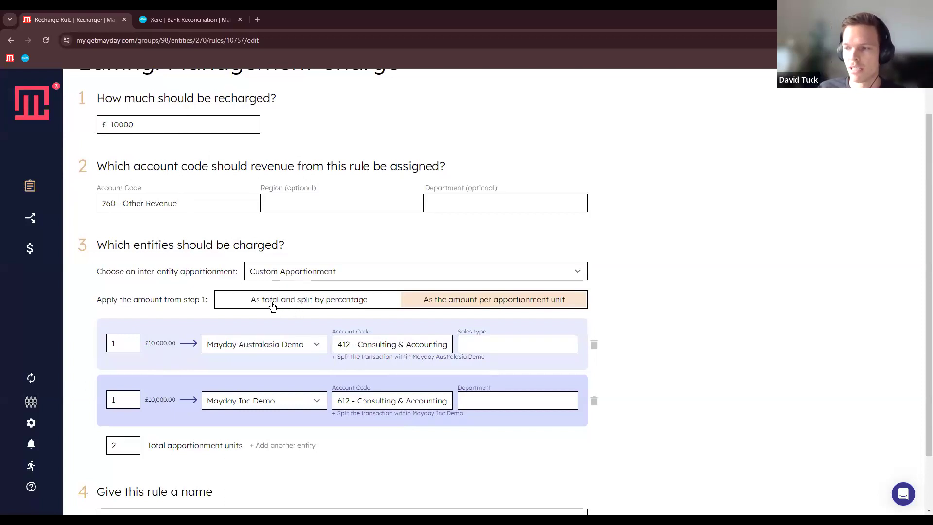
{"action": "double_click", "coordinate": [157, 344]}
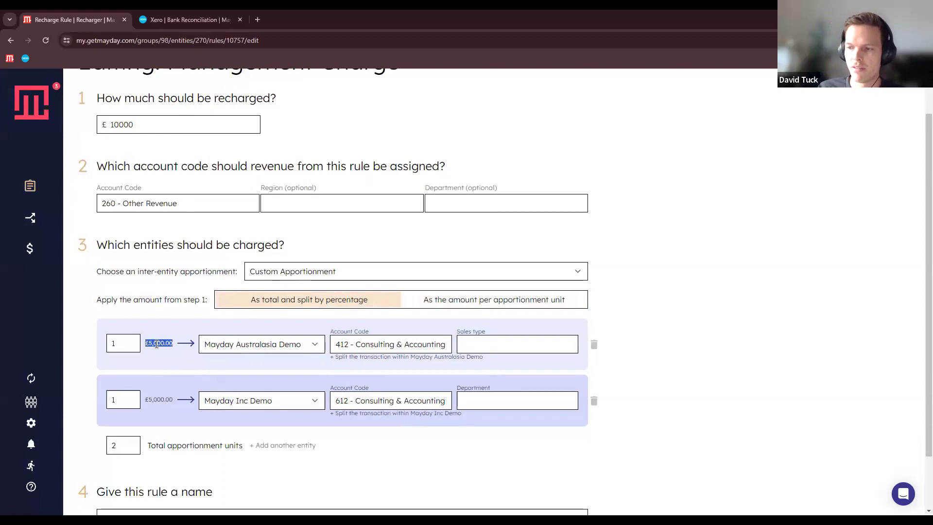
{"action": "double_click", "coordinate": [160, 400]}
{"action": "left_click_drag", "start_coordinate": [139, 125], "coordinate": [107, 133]}
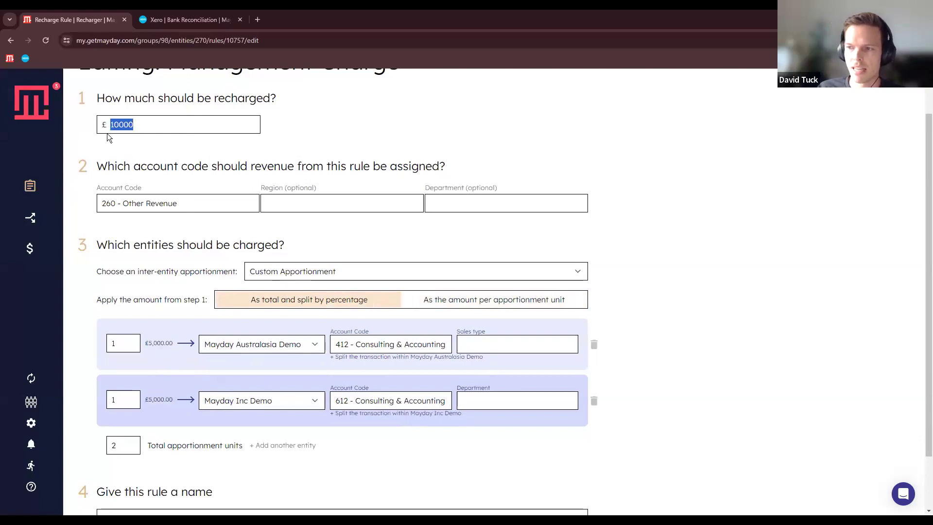
{"action": "left_click", "coordinate": [77, 306]}
Set the apportionment units to 8 for Mayday Australasia Demo and 2 for Mayday Inc Demo, and discard the rule changes.
{"action": "left_click_drag", "start_coordinate": [127, 343], "coordinate": [107, 346]}
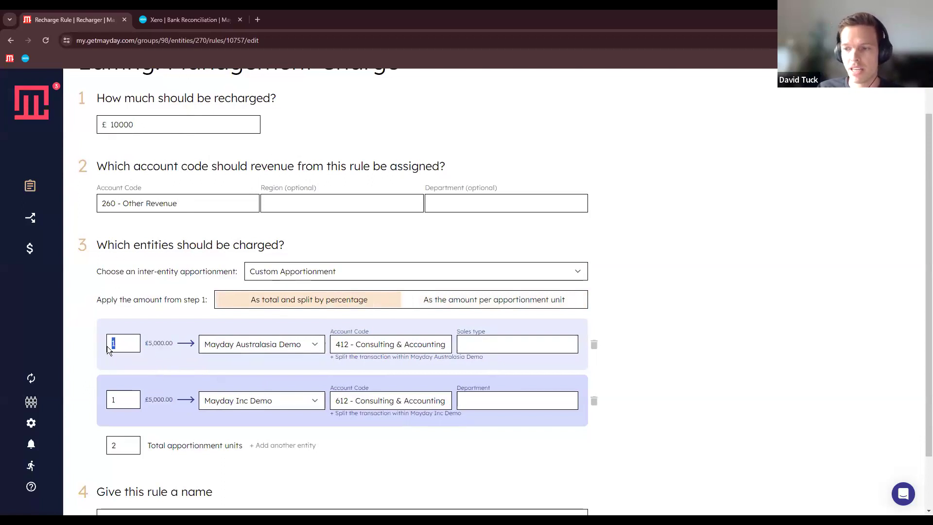
{"action": "type", "text": "2"}
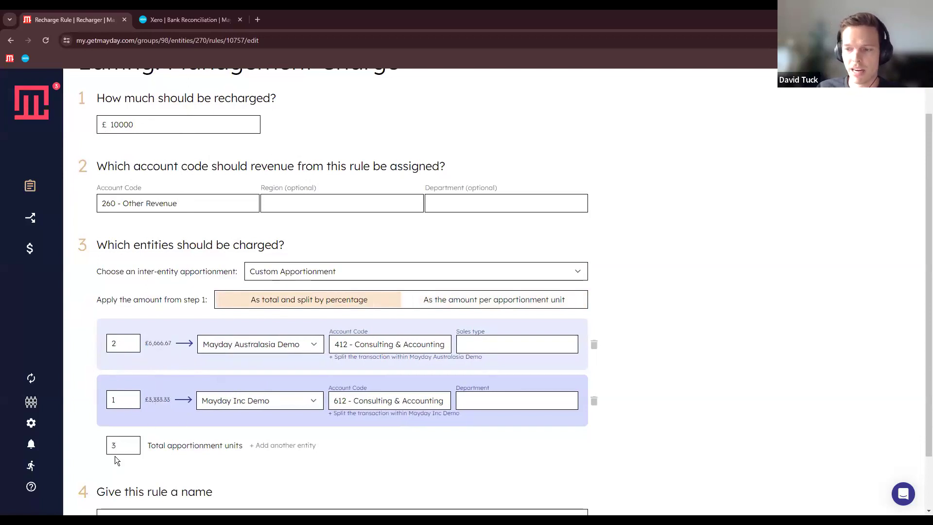
{"action": "left_click_drag", "start_coordinate": [124, 343], "coordinate": [111, 344]}
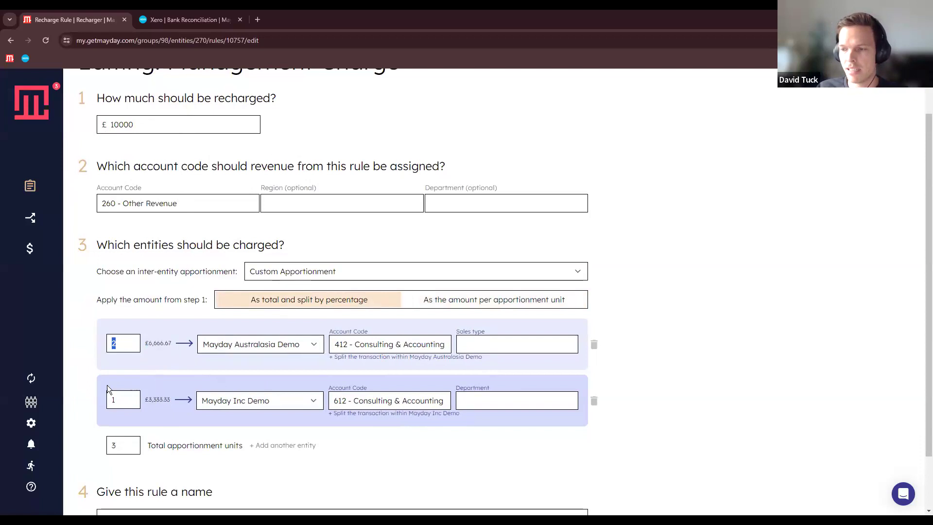
{"action": "type", "text": "8"}
{"action": "left_click_drag", "start_coordinate": [130, 403], "coordinate": [98, 403]}
{"action": "type", "text": "2"}
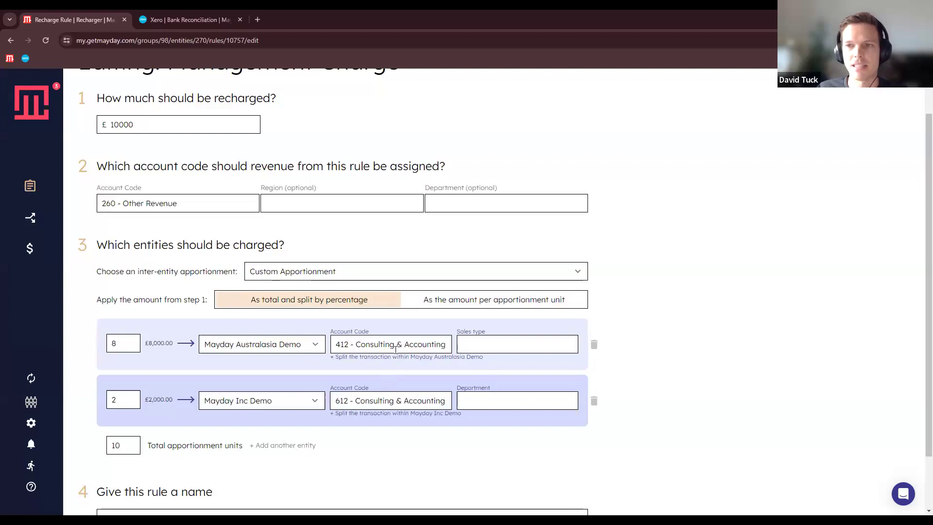
{"action": "scroll", "coordinate": [205, 222], "scroll_direction": "up", "scroll_amount": 1}
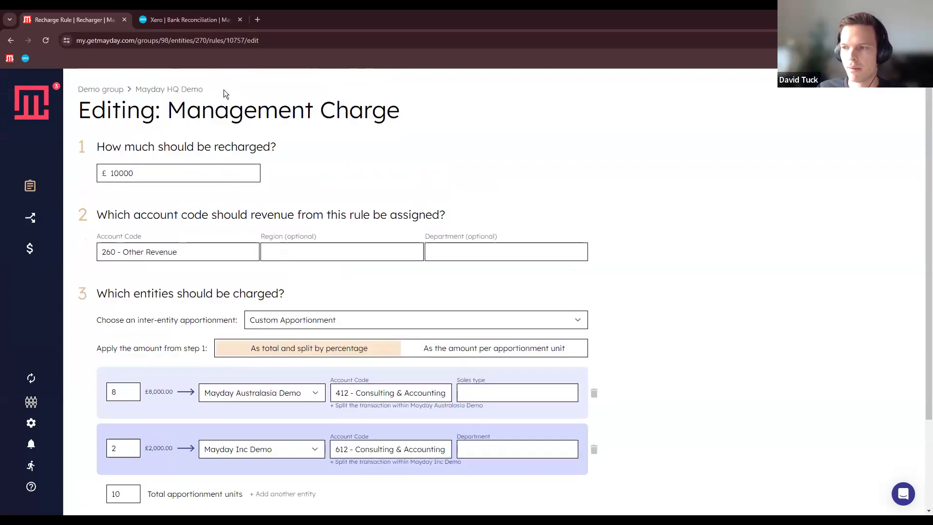
{"action": "scroll", "coordinate": [298, 262], "scroll_direction": "down", "scroll_amount": 3}
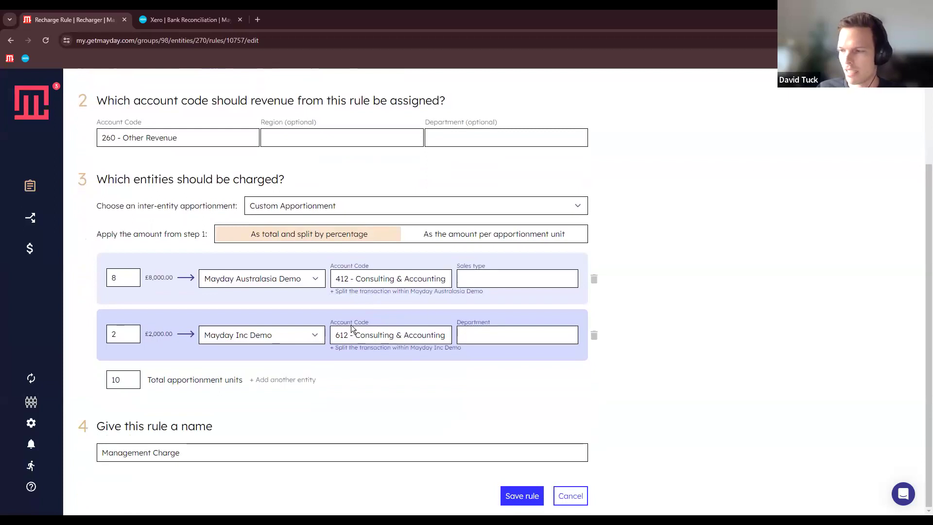
{"action": "left_click", "coordinate": [578, 496]}
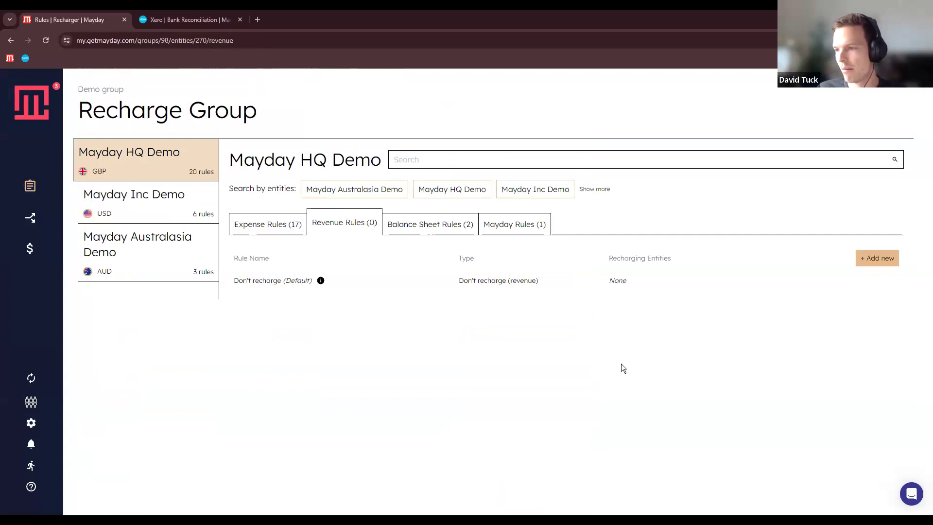
View the Mayday rules and the expense rules of Mayday HQ Demo, ending on its Mayday rules.
{"action": "left_click", "coordinate": [527, 227]}
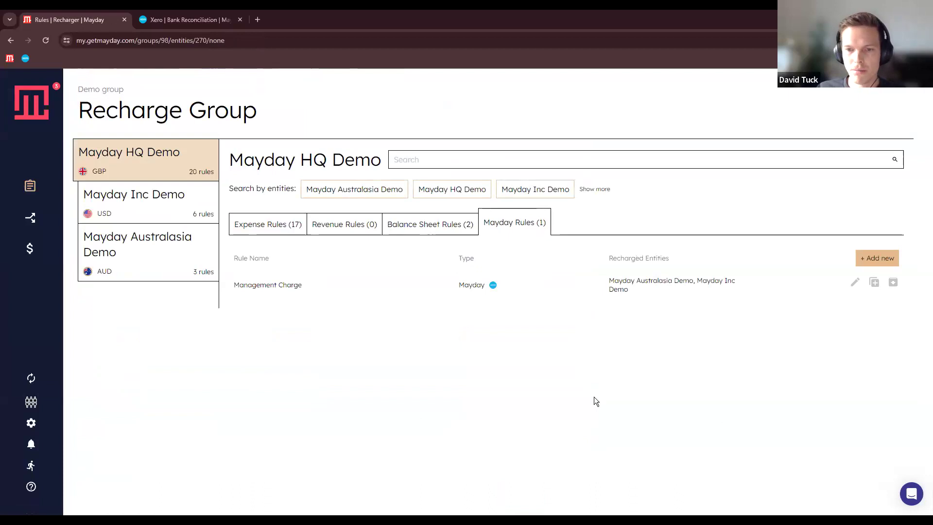
{"action": "left_click", "coordinate": [294, 236]}
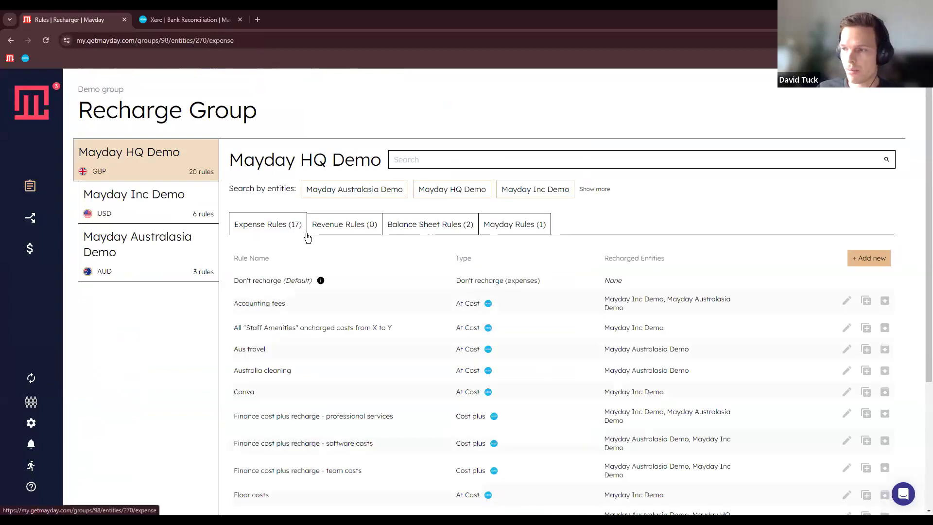
{"action": "left_click", "coordinate": [502, 222]}
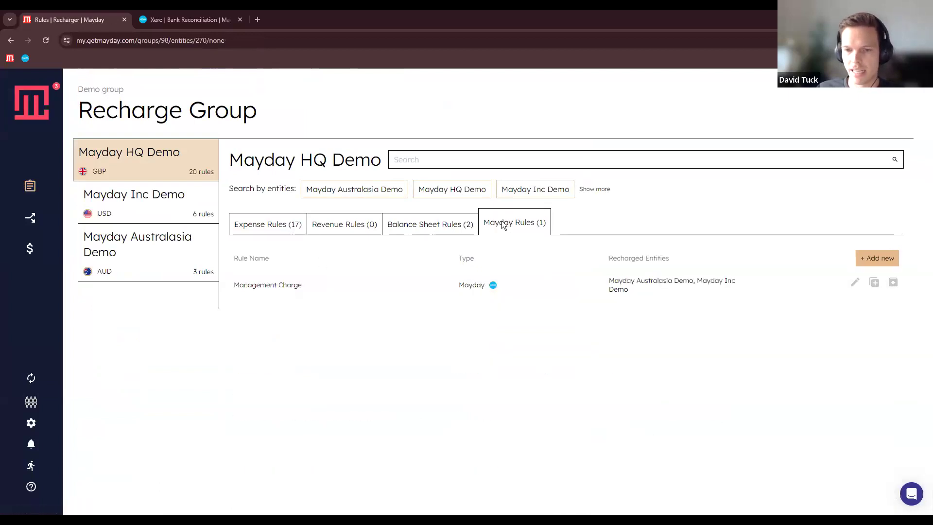
Open the group-level apportionments and examine the Commercial headcount and Floor space units of each entity.
{"action": "mouse_move", "coordinate": [54, 221]}
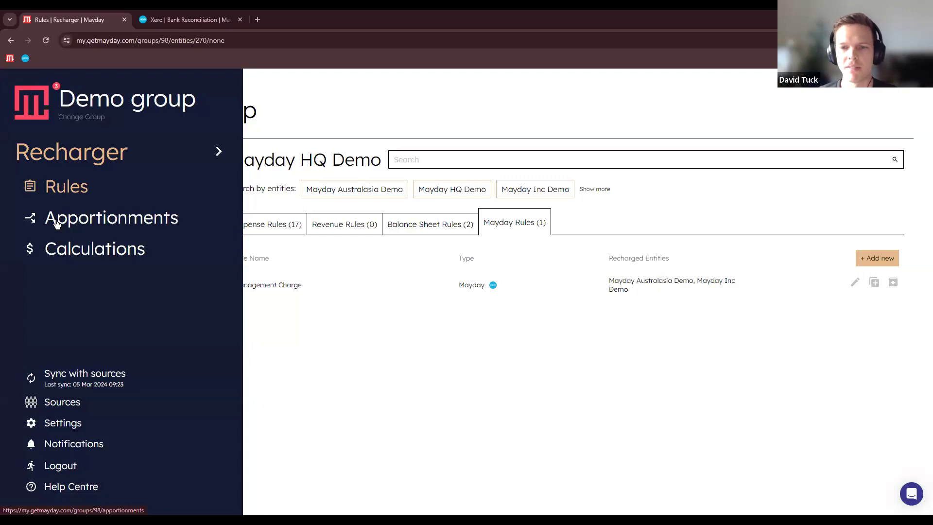
{"action": "left_click", "coordinate": [56, 223]}
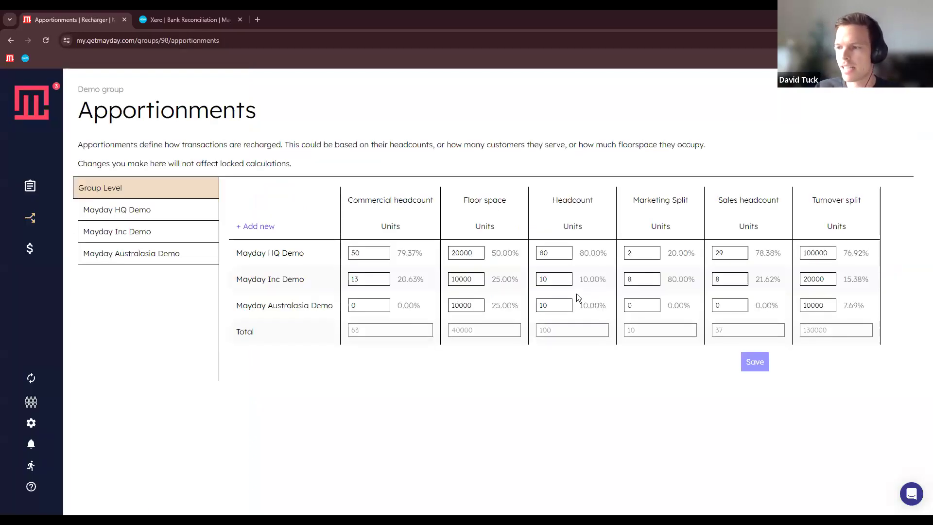
{"action": "left_click", "coordinate": [393, 199]}
{"action": "left_click", "coordinate": [408, 360]}
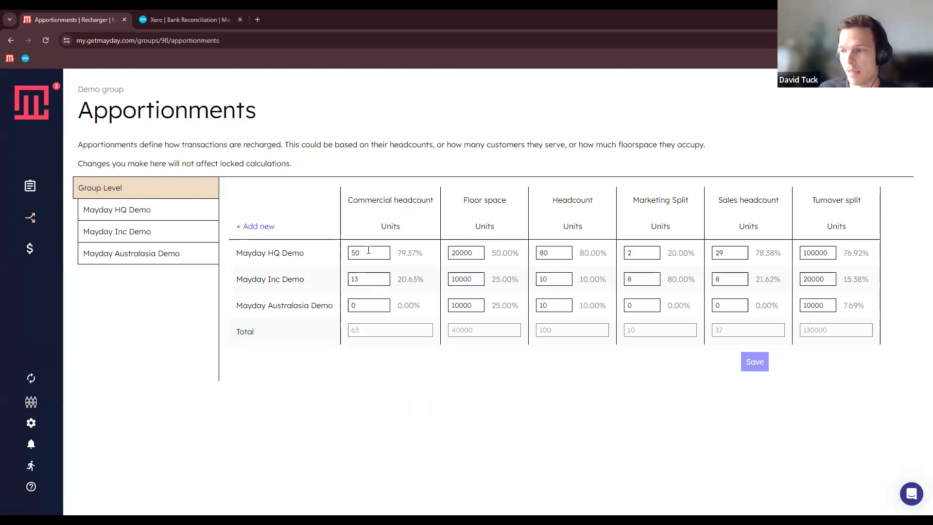
{"action": "left_click", "coordinate": [362, 310]}
{"action": "left_click", "coordinate": [365, 395]}
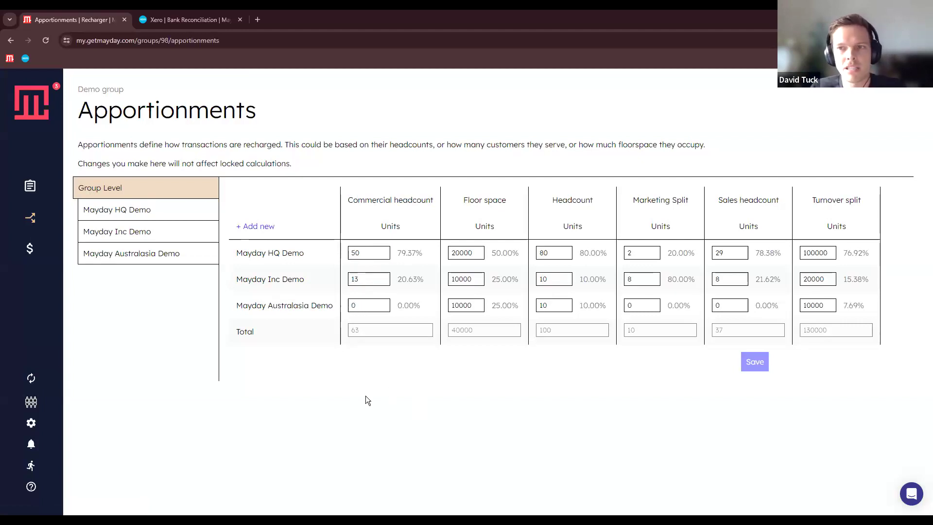
{"action": "triple_click", "coordinate": [484, 200]}
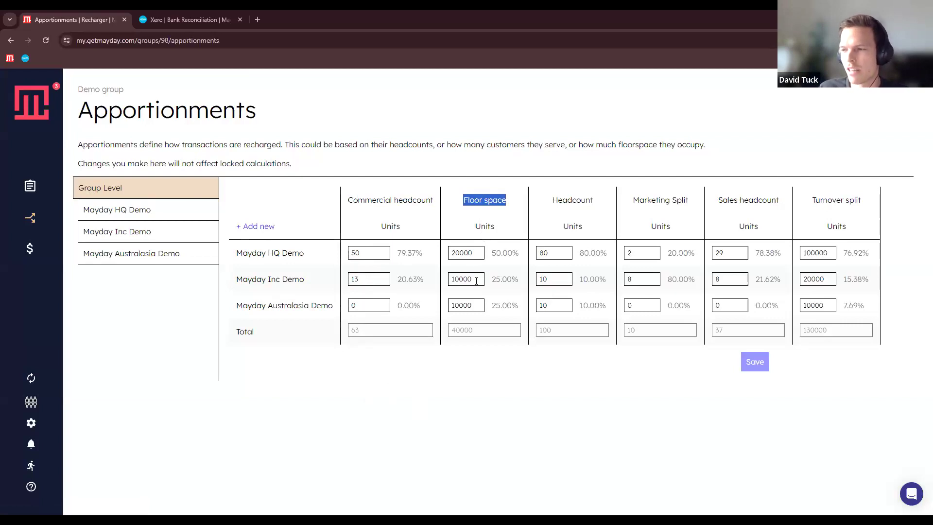
{"action": "left_click", "coordinate": [497, 381]}
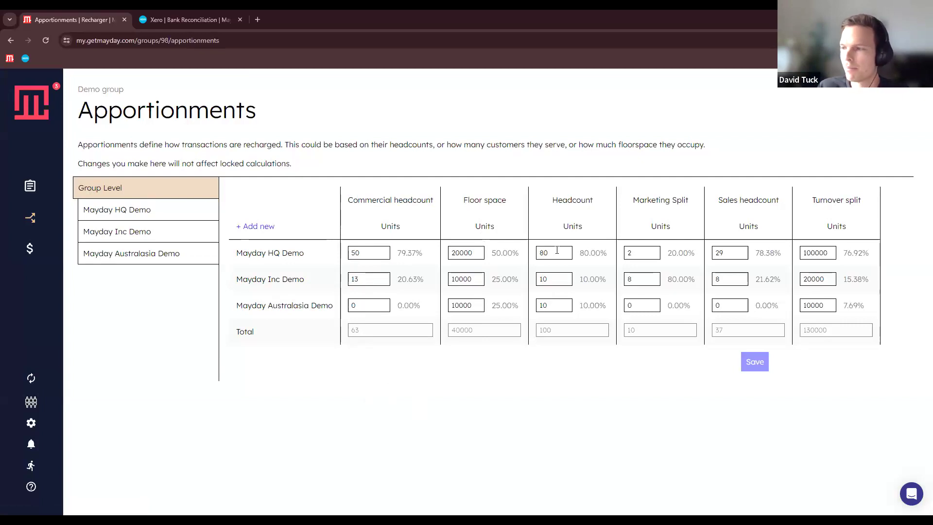
Examine the Headcount, Marketing Split, Sales headcount and Turnover split apportionments at group level.
{"action": "double_click", "coordinate": [572, 193]}
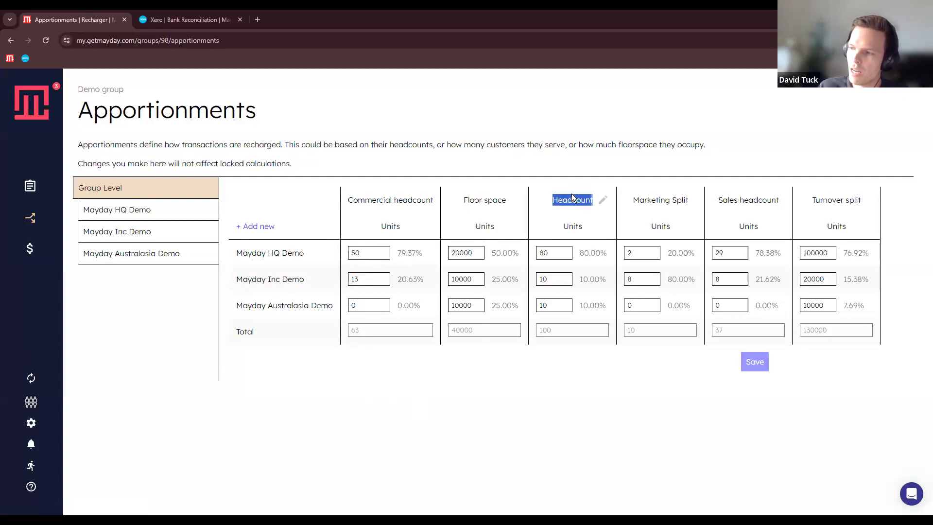
{"action": "left_click", "coordinate": [587, 414]}
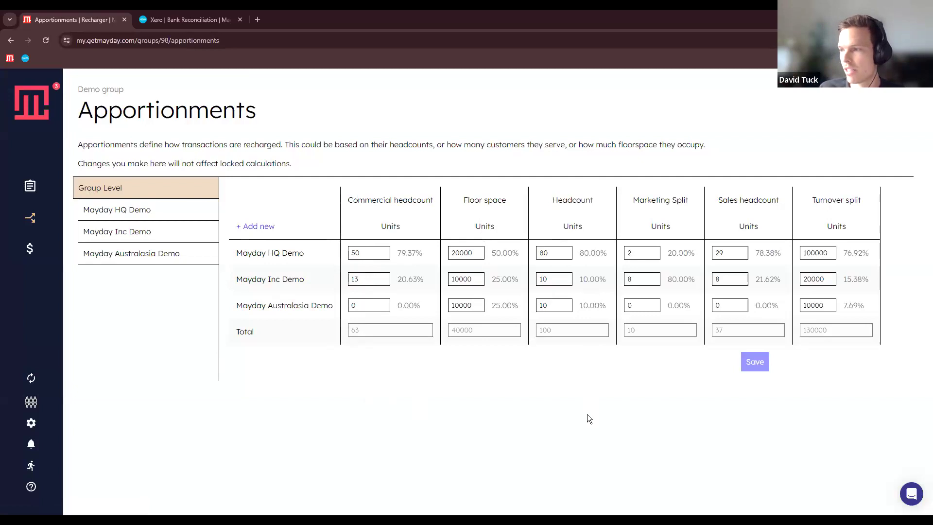
{"action": "triple_click", "coordinate": [647, 200]}
{"action": "left_click", "coordinate": [680, 407]}
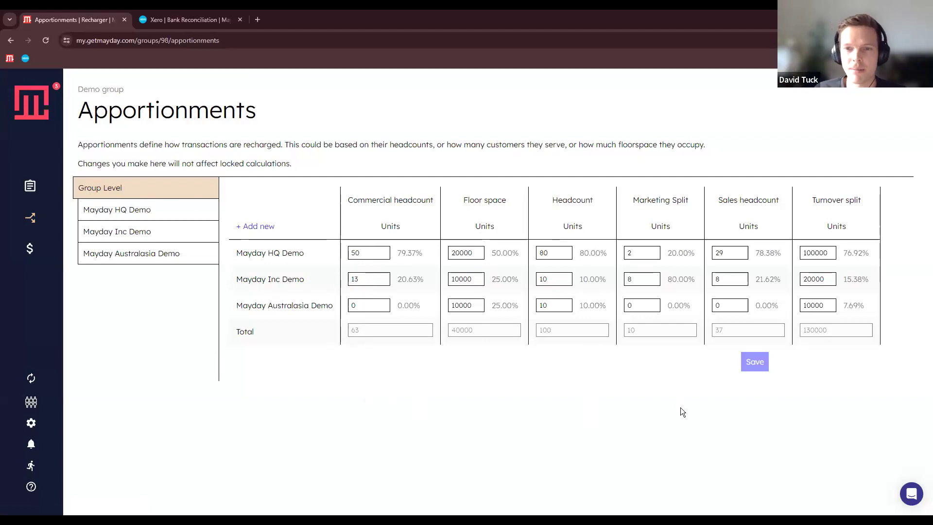
{"action": "triple_click", "coordinate": [776, 200]}
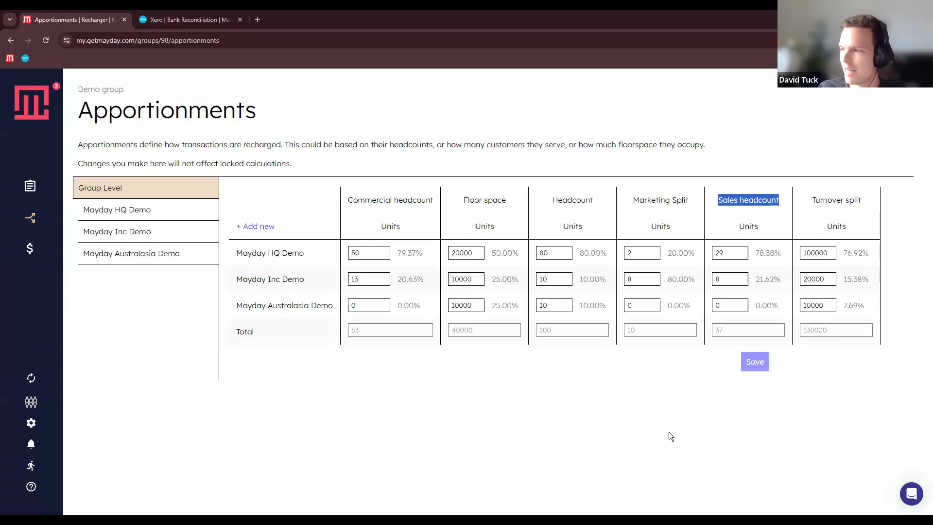
{"action": "triple_click", "coordinate": [860, 201]}
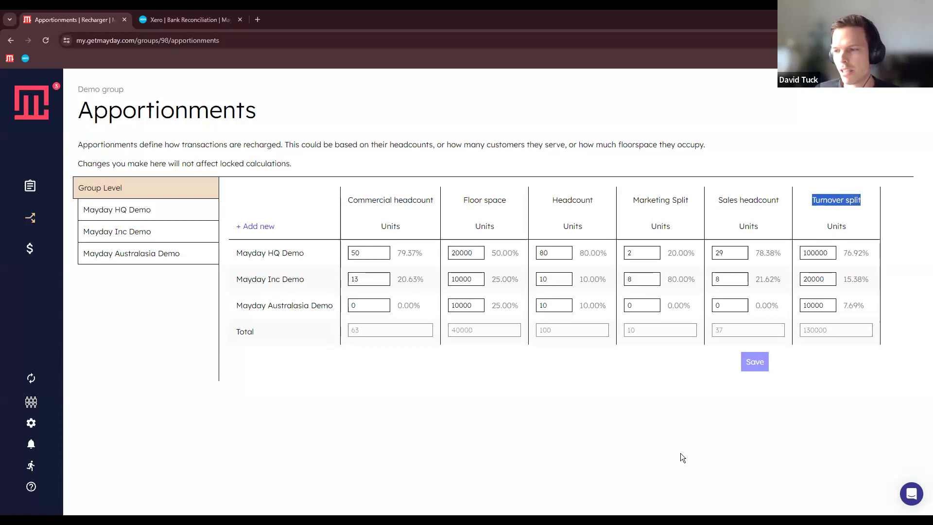
{"action": "mouse_move", "coordinate": [49, 258]}
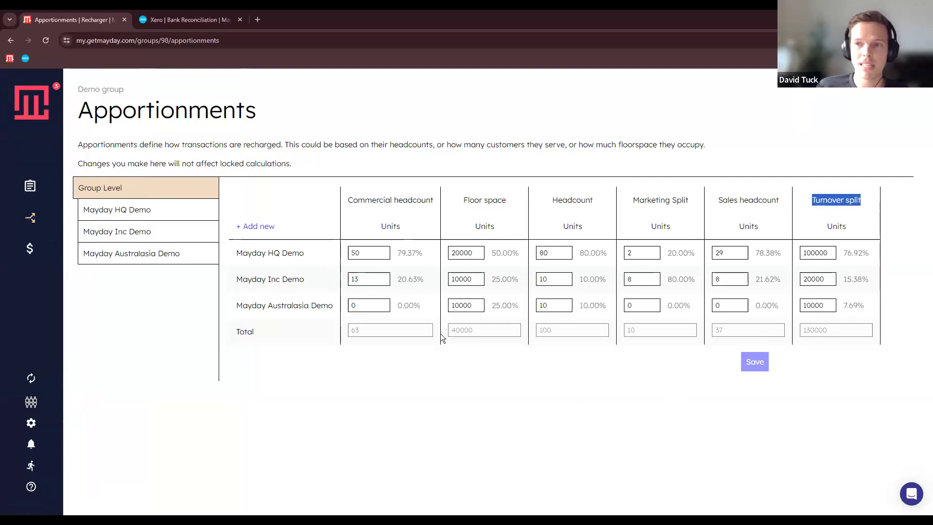
{"action": "left_click", "coordinate": [489, 396]}
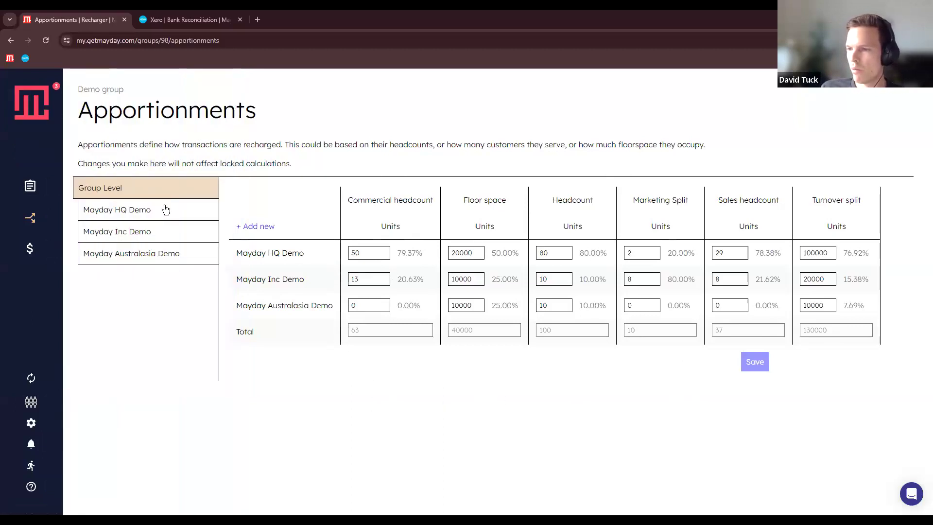
Return to the recharge rules and open the Group Subscriptions expense rule of Mayday HQ Demo for editing.
{"action": "left_click", "coordinate": [111, 203]}
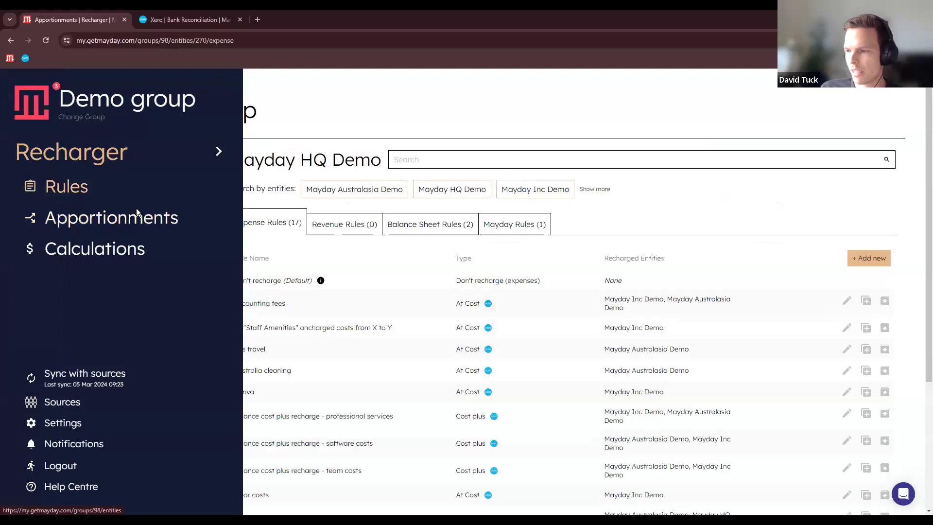
{"action": "scroll", "coordinate": [287, 325], "scroll_direction": "down", "scroll_amount": 4}
{"action": "left_click", "coordinate": [277, 339]}
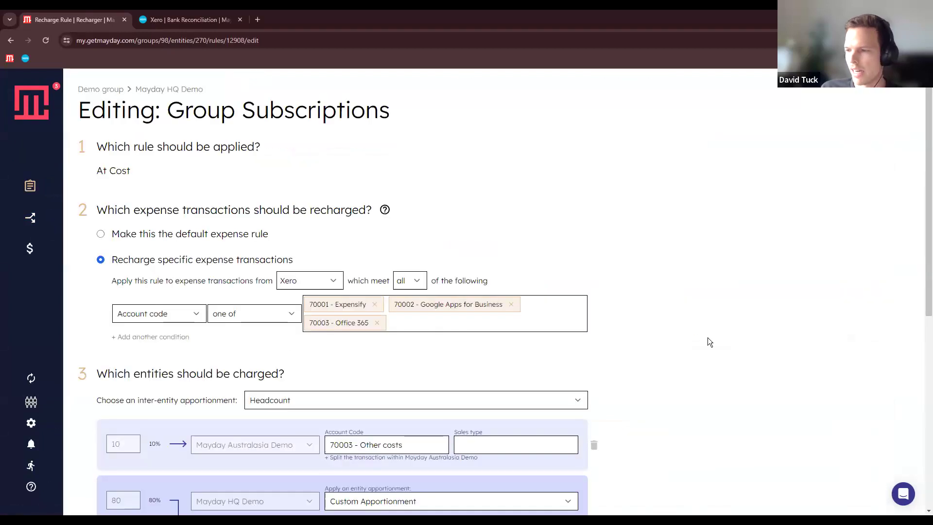
Change the Group Subscriptions rule's inter-entity apportionment to Floor space.
{"action": "scroll", "coordinate": [217, 286], "scroll_direction": "down", "scroll_amount": 3}
{"action": "triple_click", "coordinate": [109, 251]}
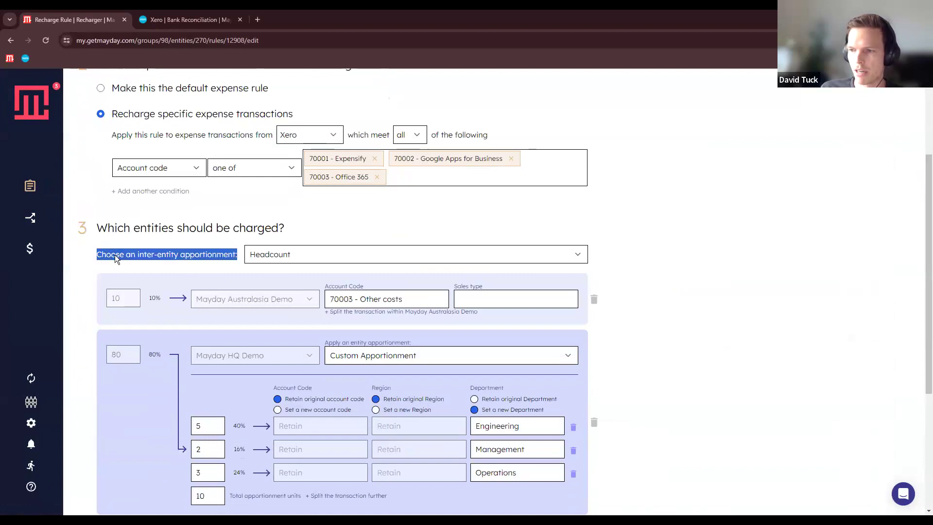
{"action": "triple_click", "coordinate": [121, 258]}
{"action": "left_click", "coordinate": [122, 255]}
{"action": "scroll", "coordinate": [253, 163], "scroll_direction": "down", "scroll_amount": 2}
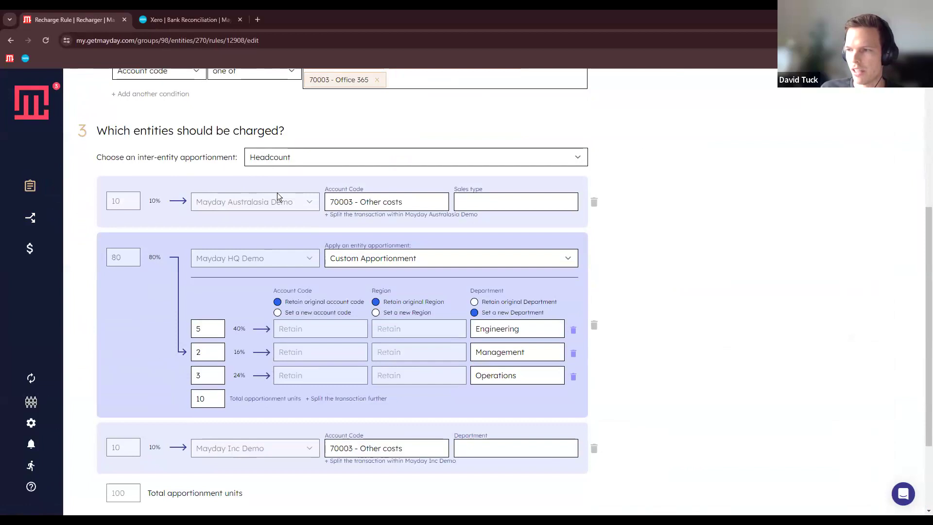
{"action": "left_click", "coordinate": [266, 159]}
{"action": "left_click", "coordinate": [277, 191]}
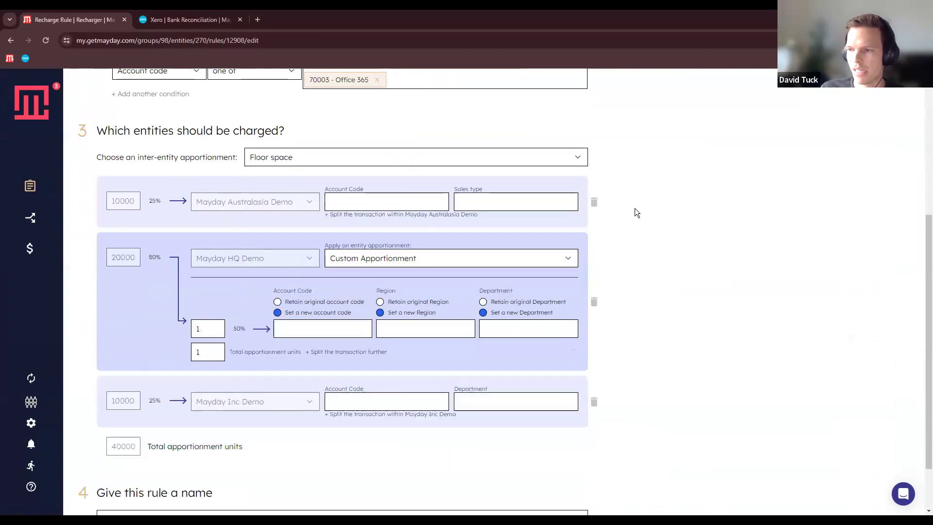
Switch the Group Subscriptions rule's inter-entity apportionment to Sales headcount.
{"action": "left_click", "coordinate": [289, 159]}
{"action": "left_click", "coordinate": [287, 182]}
{"action": "left_click", "coordinate": [296, 223]}
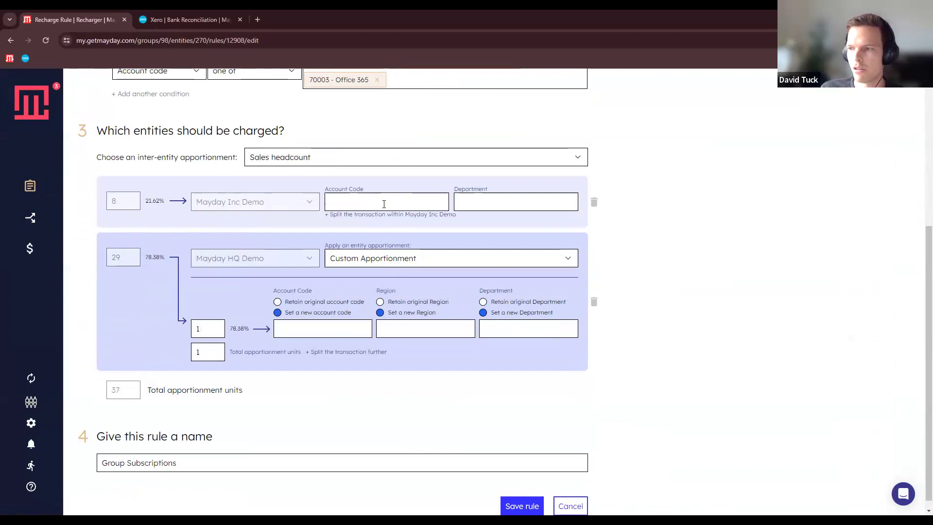
Set the rule's inter-entity apportionment to Custom Apportionment.
{"action": "left_click", "coordinate": [291, 158]}
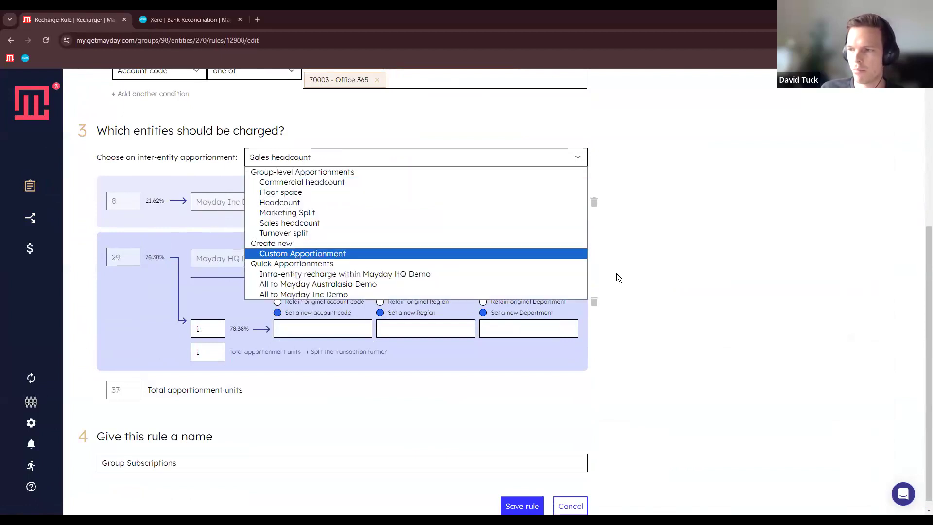
{"action": "left_click", "coordinate": [298, 253]}
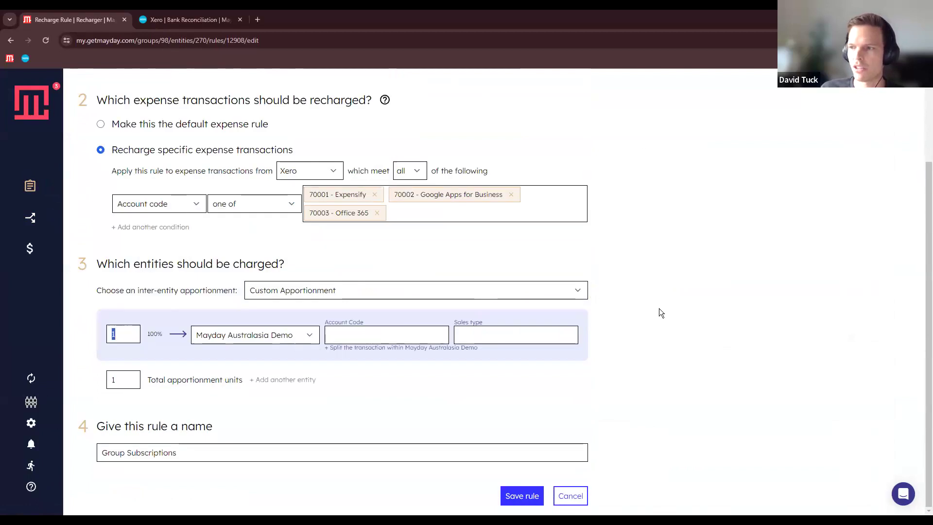
{"action": "scroll", "coordinate": [615, 340], "scroll_direction": "up", "scroll_amount": 1}
{"action": "scroll", "coordinate": [615, 340], "scroll_direction": "up", "scroll_amount": 1}
{"action": "scroll", "coordinate": [616, 341], "scroll_direction": "down", "scroll_amount": 1}
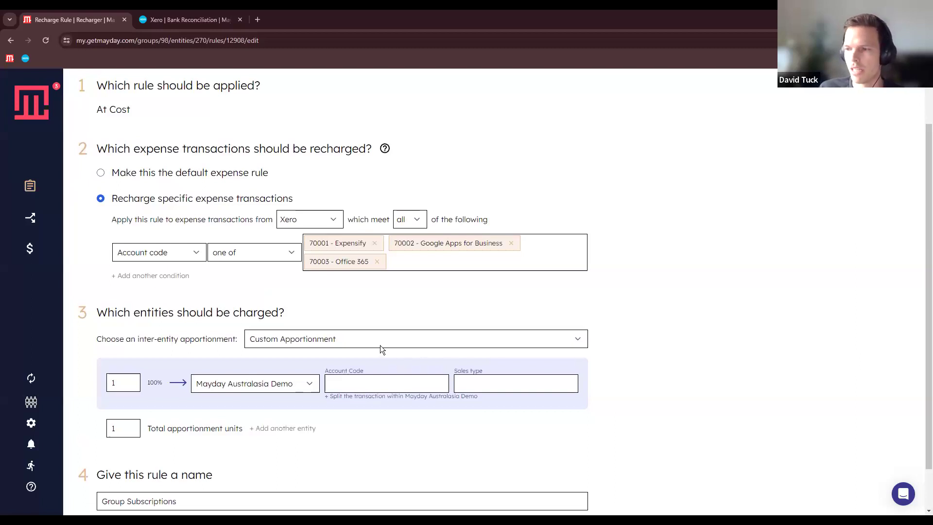
{"action": "scroll", "coordinate": [642, 333], "scroll_direction": "down", "scroll_amount": 1}
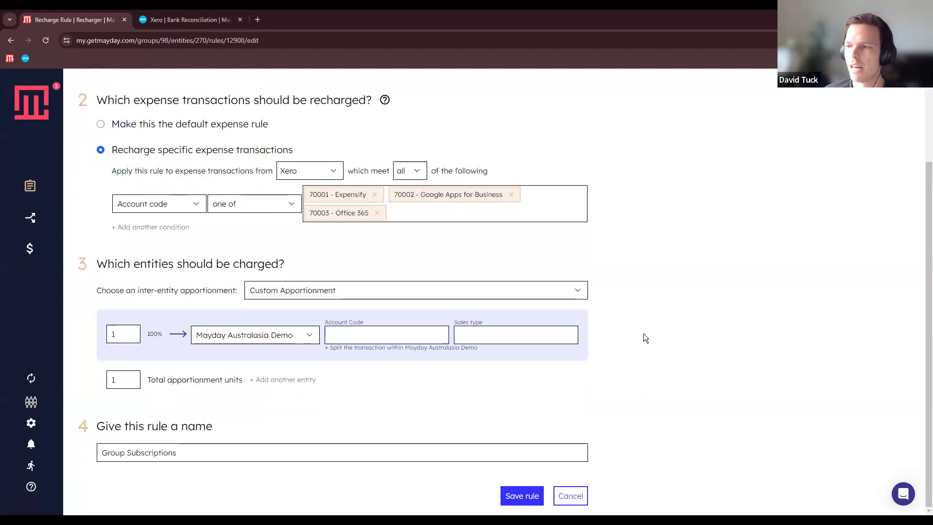
{"action": "scroll", "coordinate": [644, 334], "scroll_direction": "up", "scroll_amount": 1}
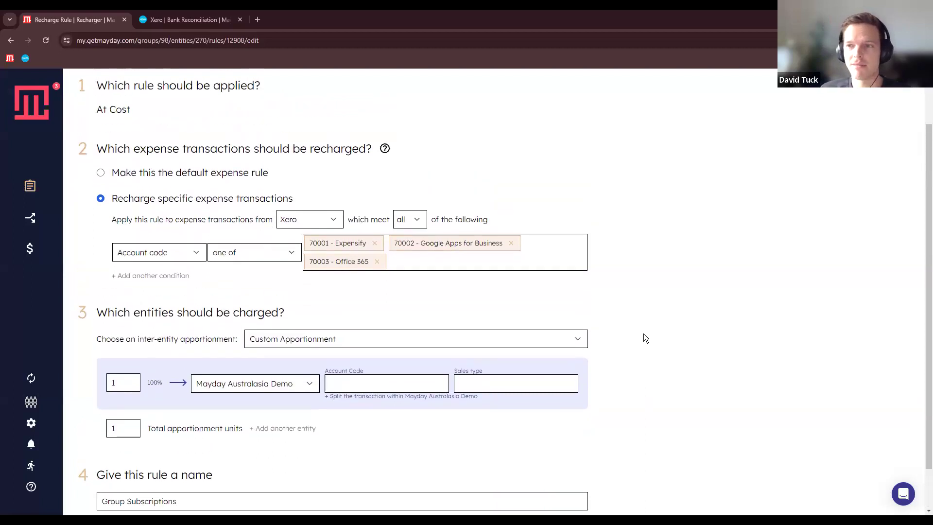
{"action": "scroll", "coordinate": [644, 334], "scroll_direction": "up", "scroll_amount": 1}
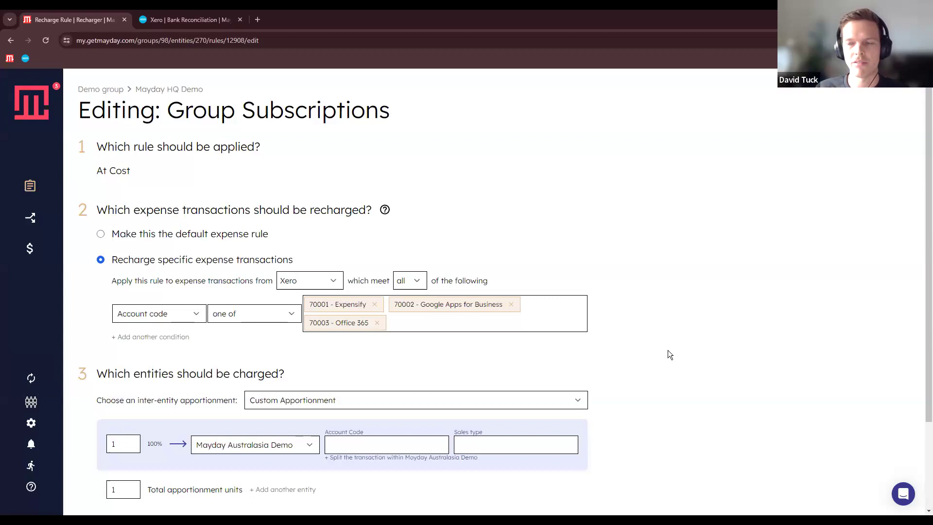
Select Mayday HQ Demo as the charged entity in the custom apportionment.
{"action": "scroll", "coordinate": [674, 349], "scroll_direction": "down", "scroll_amount": 2}
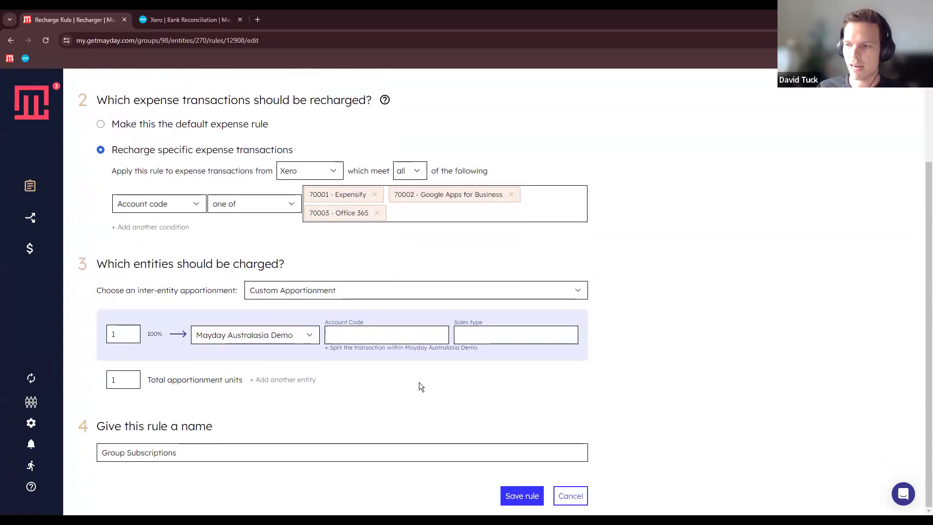
{"action": "scroll", "coordinate": [395, 373], "scroll_direction": "up", "scroll_amount": 2}
{"action": "left_click_drag", "start_coordinate": [218, 87], "coordinate": [135, 90]}
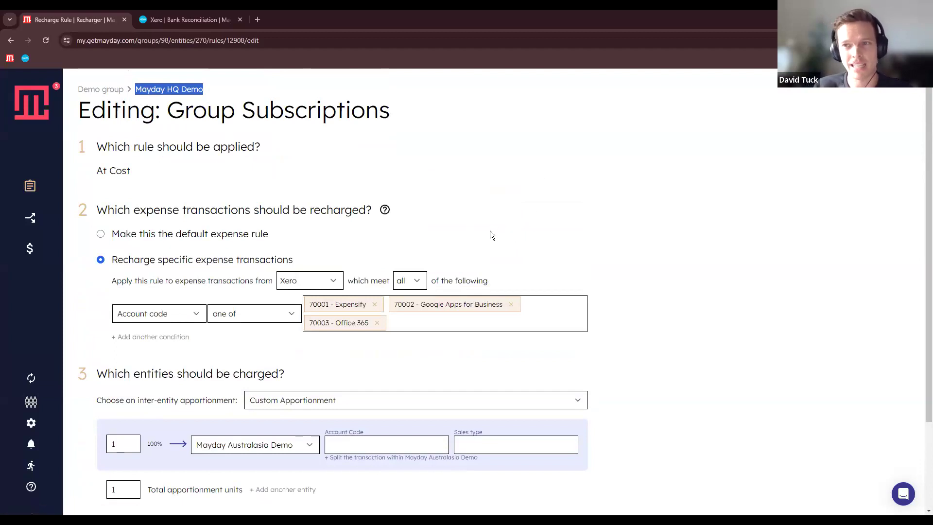
{"action": "scroll", "coordinate": [493, 234], "scroll_direction": "down", "scroll_amount": 1}
{"action": "left_click", "coordinate": [259, 397]}
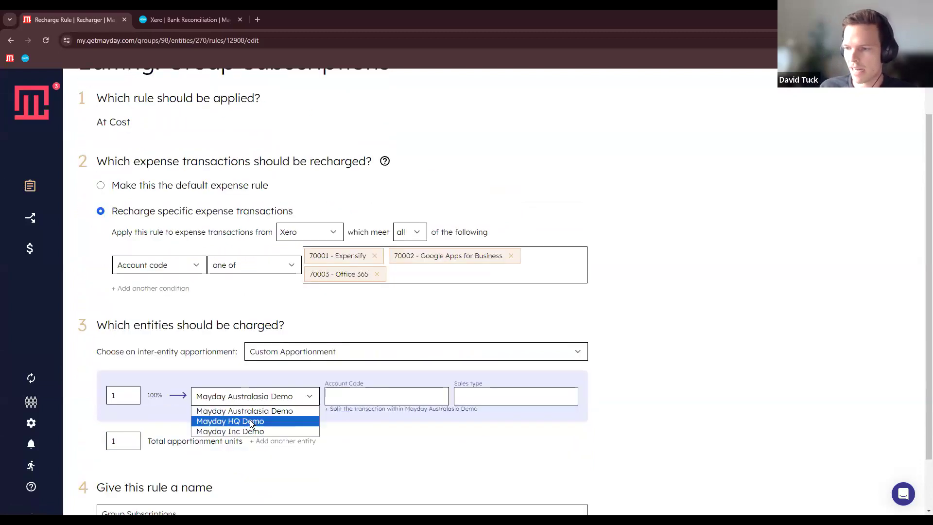
{"action": "left_click", "coordinate": [250, 421]}
{"action": "scroll", "coordinate": [716, 370], "scroll_direction": "down", "scroll_amount": 3}
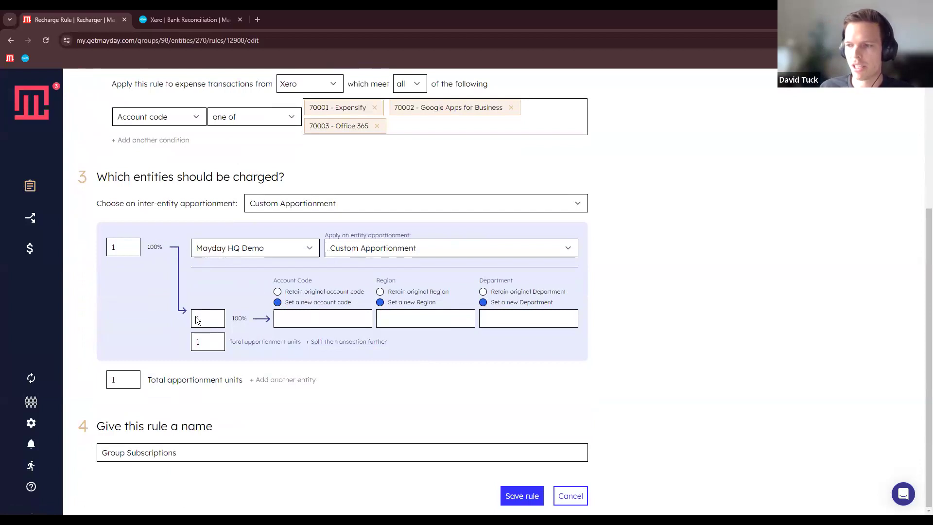
{"action": "scroll", "coordinate": [183, 264], "scroll_direction": "up", "scroll_amount": 2}
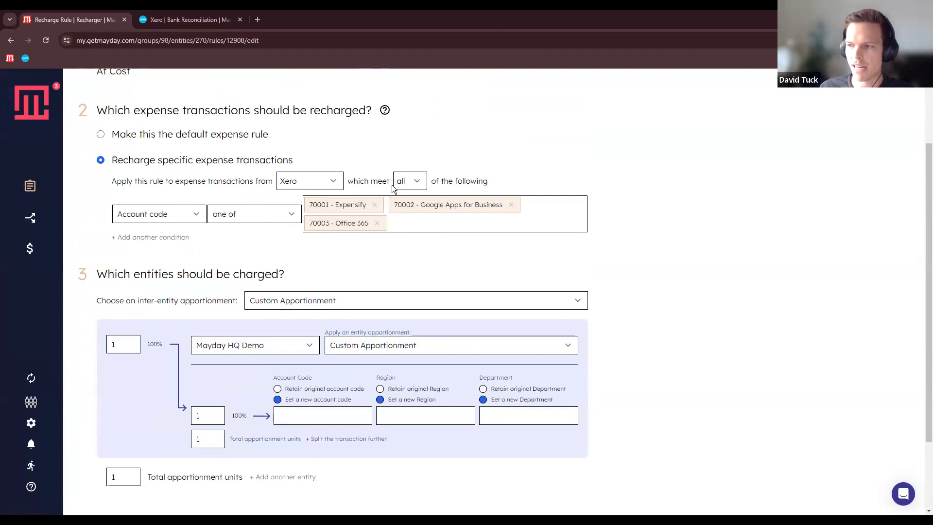
Split the transaction within Mayday HQ Demo into three lines.
{"action": "triple_click", "coordinate": [154, 346]}
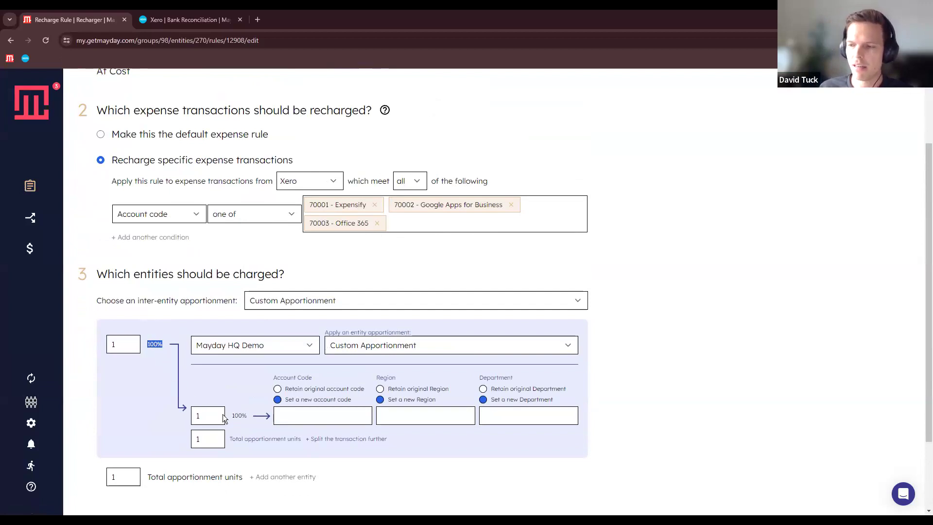
{"action": "triple_click", "coordinate": [238, 415]}
{"action": "left_click", "coordinate": [346, 440]}
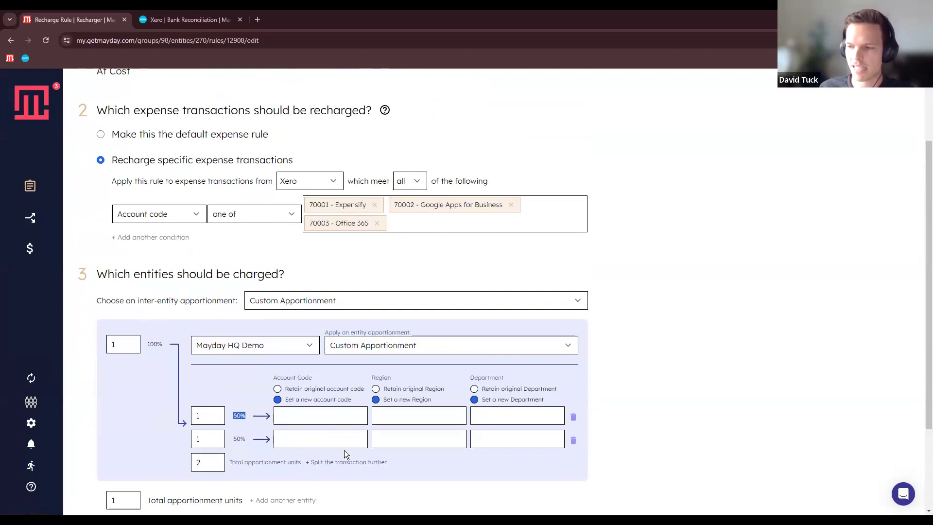
{"action": "left_click", "coordinate": [346, 462]}
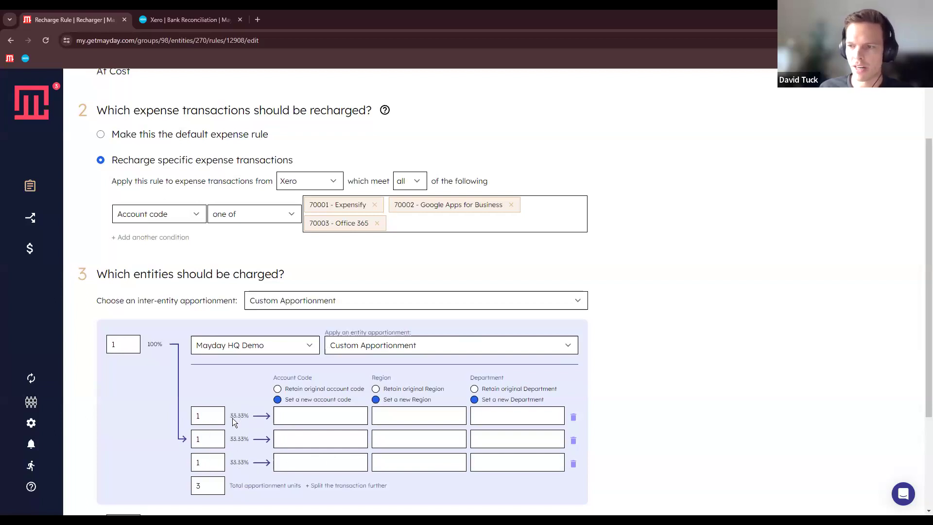
Set the apportionment units of the three Mayday HQ Demo lines to 33, 5 and 7.
{"action": "double_click", "coordinate": [198, 416]}
{"action": "type", "text": "33"}
{"action": "double_click", "coordinate": [209, 434]}
{"action": "type", "text": "5"}
{"action": "double_click", "coordinate": [200, 463]}
{"action": "type", "text": "7"}
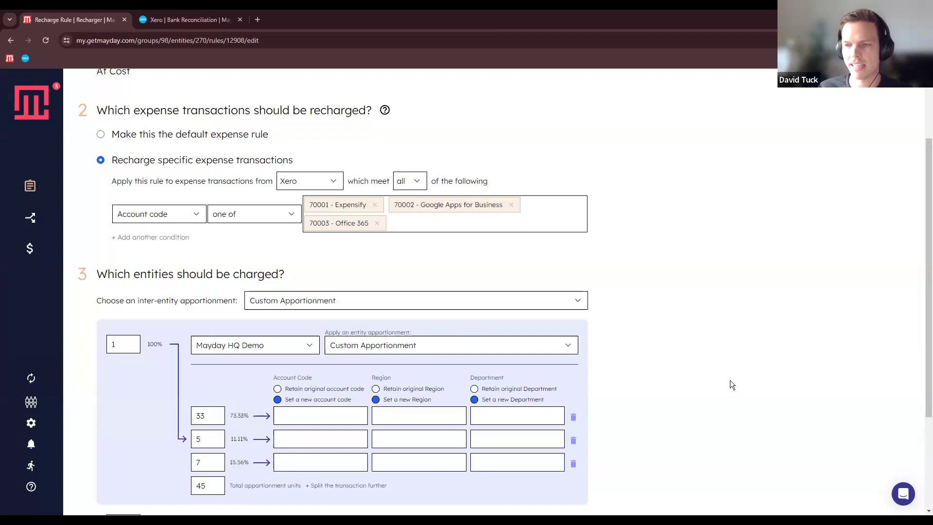
{"action": "scroll", "coordinate": [750, 376], "scroll_direction": "down", "scroll_amount": 3}
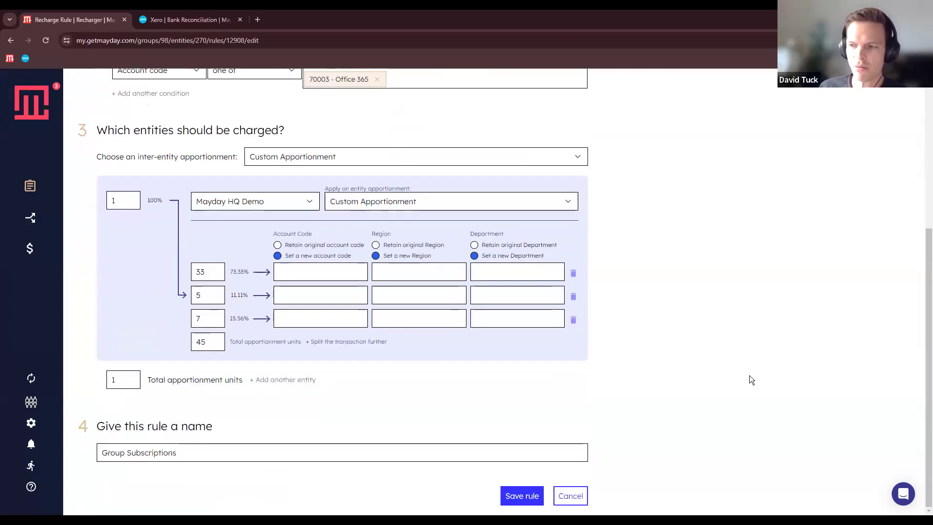
Retain the original account code and the original Region for the Mayday HQ Demo split.
{"action": "scroll", "coordinate": [749, 379], "scroll_direction": "up", "scroll_amount": 1}
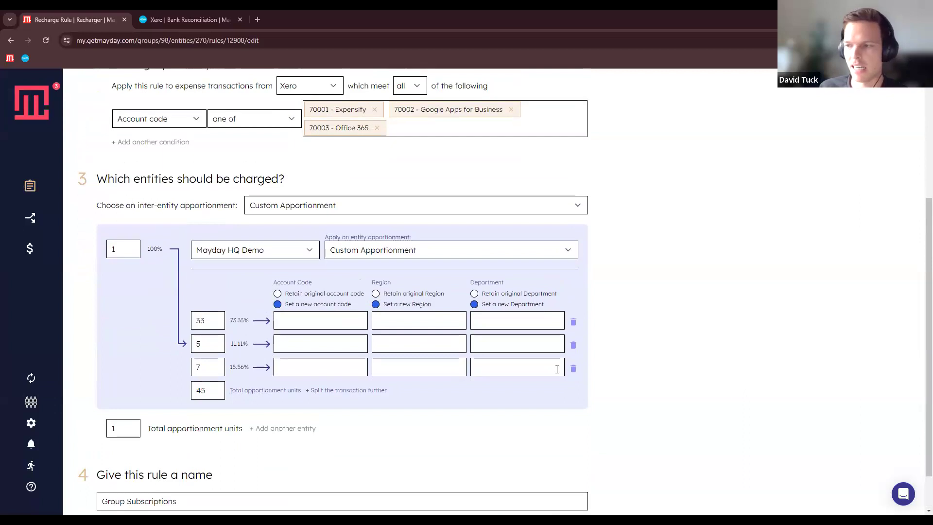
{"action": "left_click", "coordinate": [319, 295]}
{"action": "left_click", "coordinate": [420, 294]}
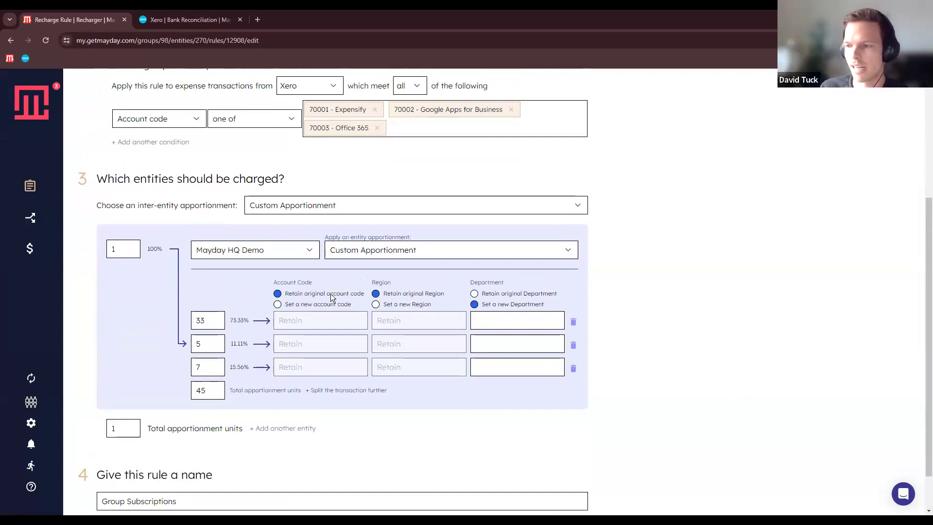
{"action": "left_click", "coordinate": [307, 304]}
{"action": "left_click", "coordinate": [318, 296]}
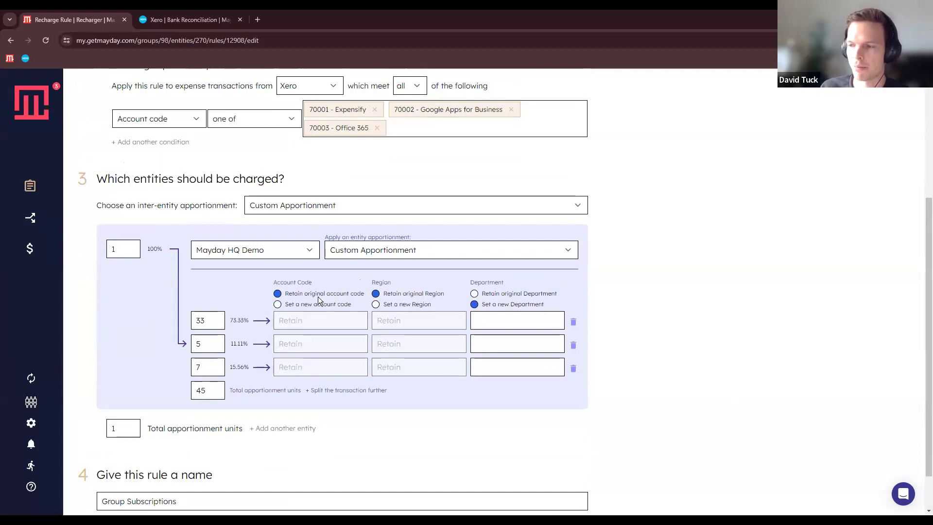
{"action": "left_click", "coordinate": [407, 305]}
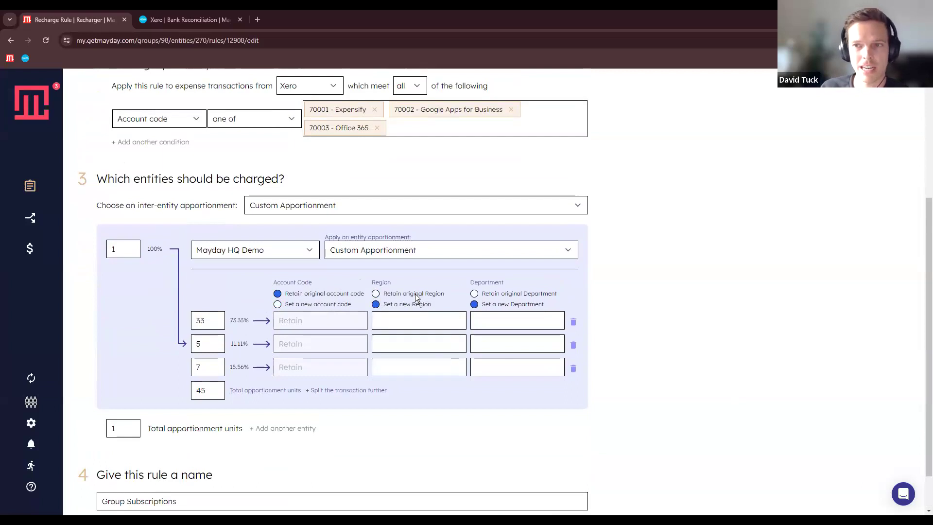
{"action": "left_click", "coordinate": [415, 294]}
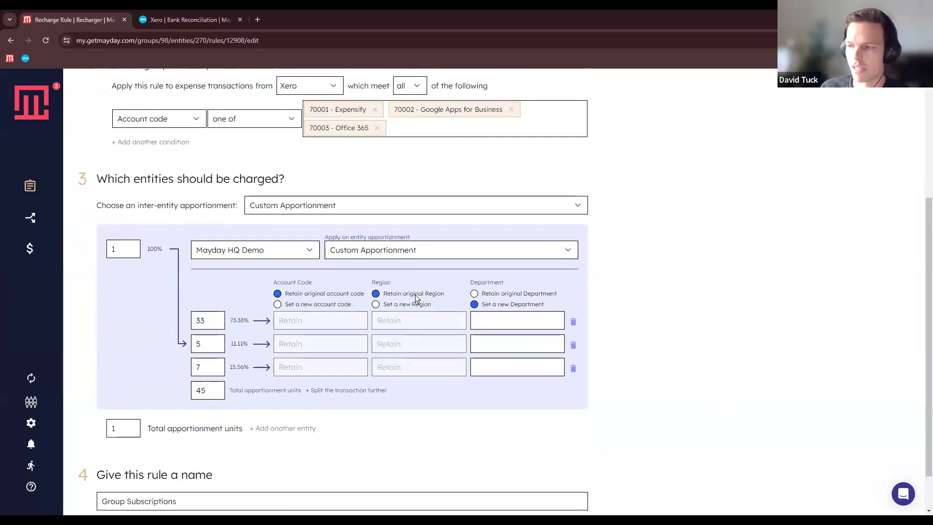
Assign the departments Engineering, Finance and Management to the three Mayday HQ Demo lines in that order.
{"action": "left_click", "coordinate": [502, 319]}
{"action": "left_click", "coordinate": [500, 339]}
{"action": "left_click", "coordinate": [500, 344]}
{"action": "left_click", "coordinate": [498, 380]}
{"action": "left_click", "coordinate": [504, 372]}
{"action": "left_click", "coordinate": [505, 430]}
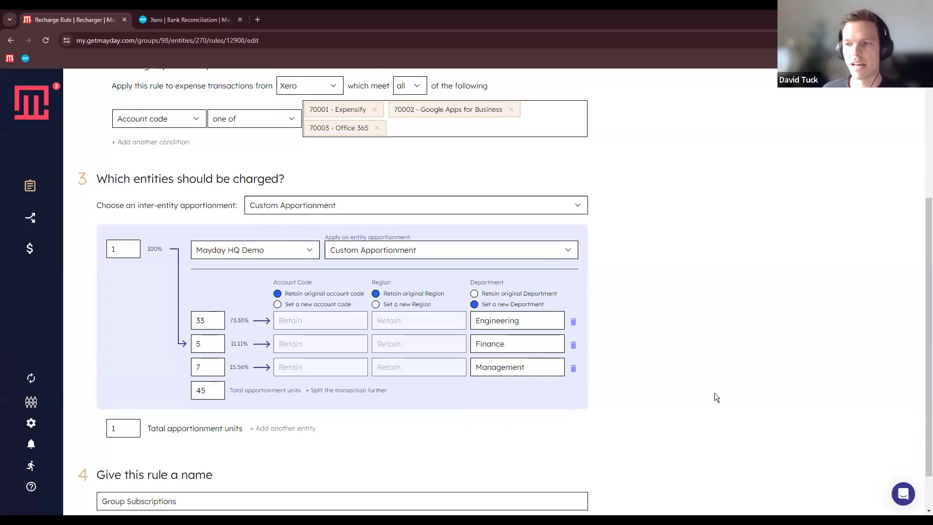
{"action": "mouse_move", "coordinate": [45, 256]}
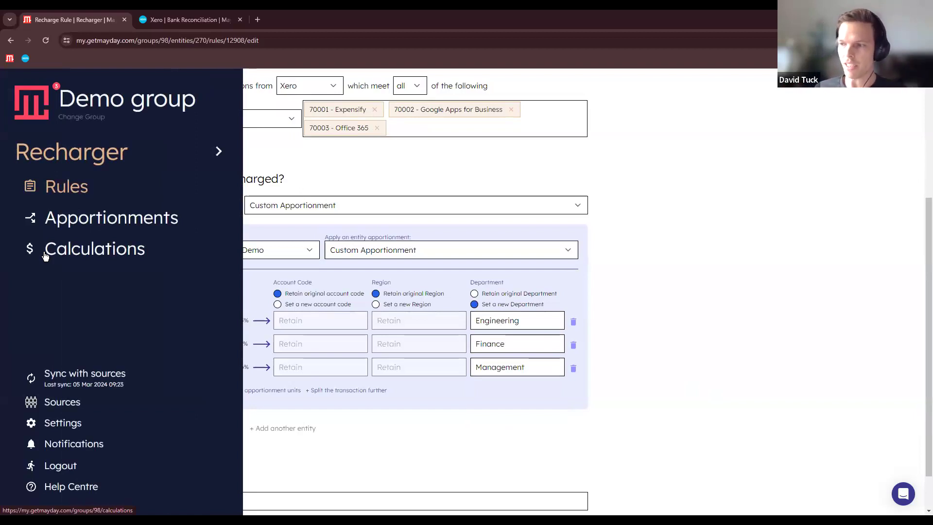
{"action": "scroll", "coordinate": [692, 354], "scroll_direction": "up", "scroll_amount": 1}
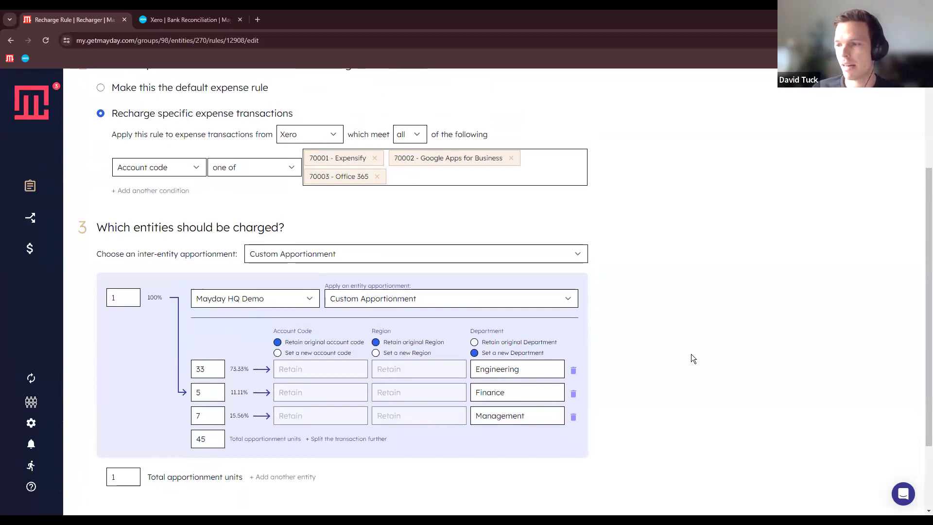
{"action": "scroll", "coordinate": [691, 358], "scroll_direction": "up", "scroll_amount": 3}
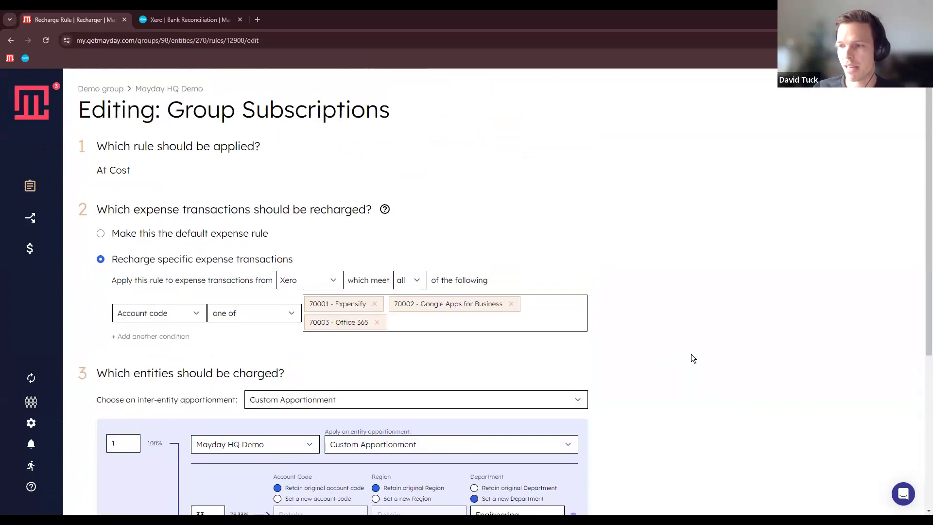
{"action": "triple_click", "coordinate": [180, 106]}
{"action": "double_click", "coordinate": [196, 106]}
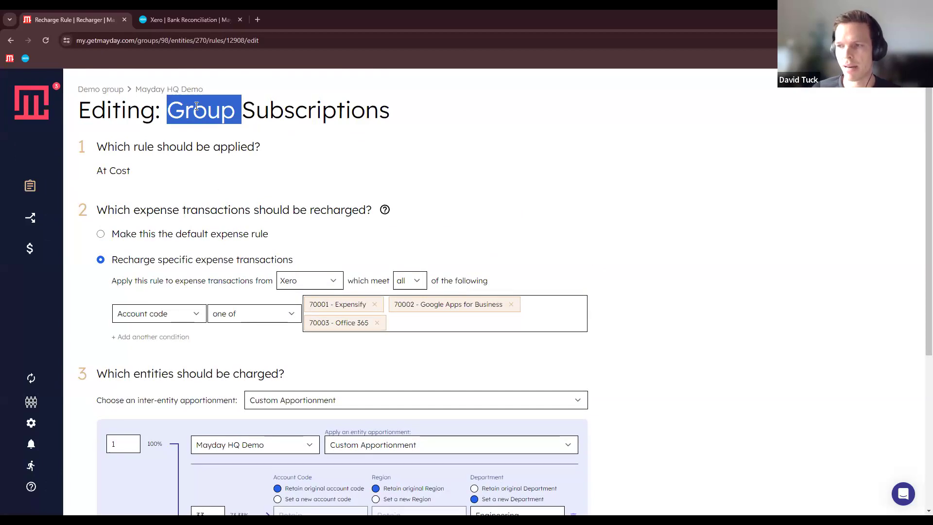
{"action": "left_click", "coordinate": [196, 106]}
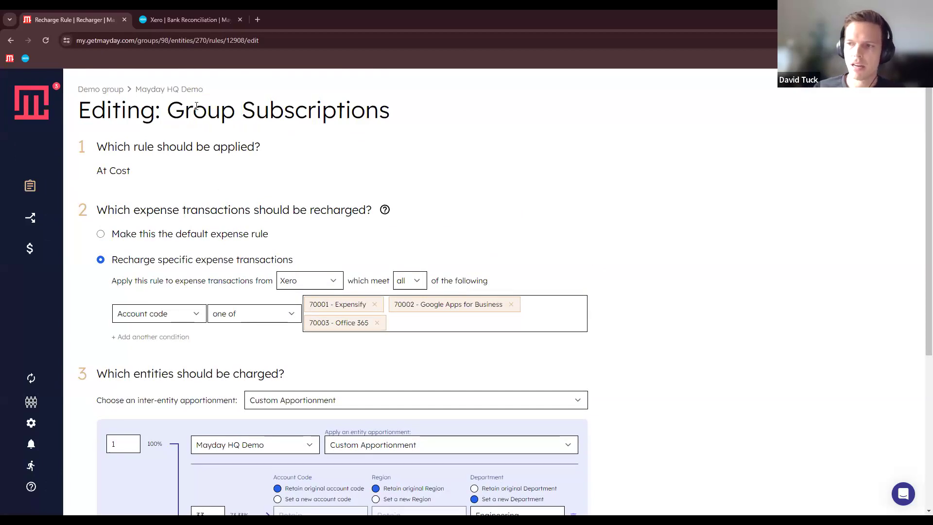
Add Mayday Australasia Demo as a second charged entity in the custom apportionment.
{"action": "scroll", "coordinate": [341, 127], "scroll_direction": "down", "scroll_amount": 2}
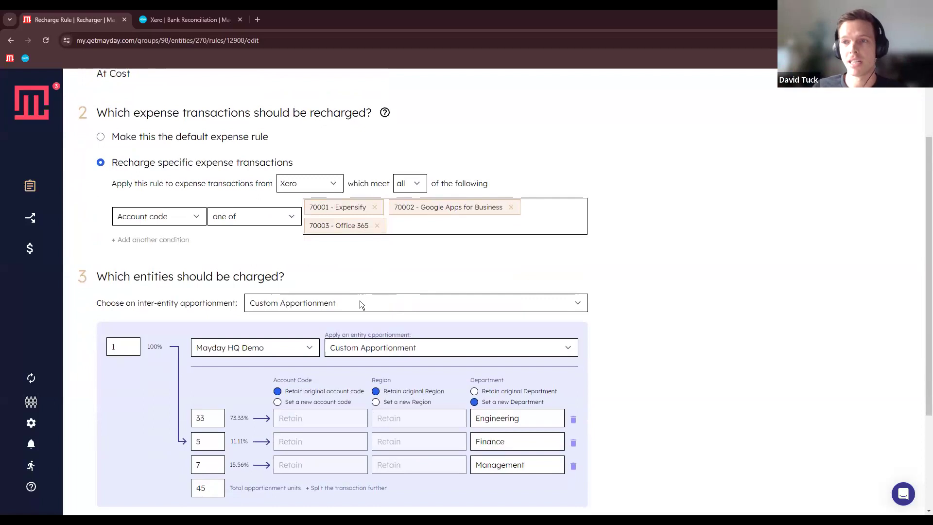
{"action": "scroll", "coordinate": [343, 304], "scroll_direction": "down", "scroll_amount": 2}
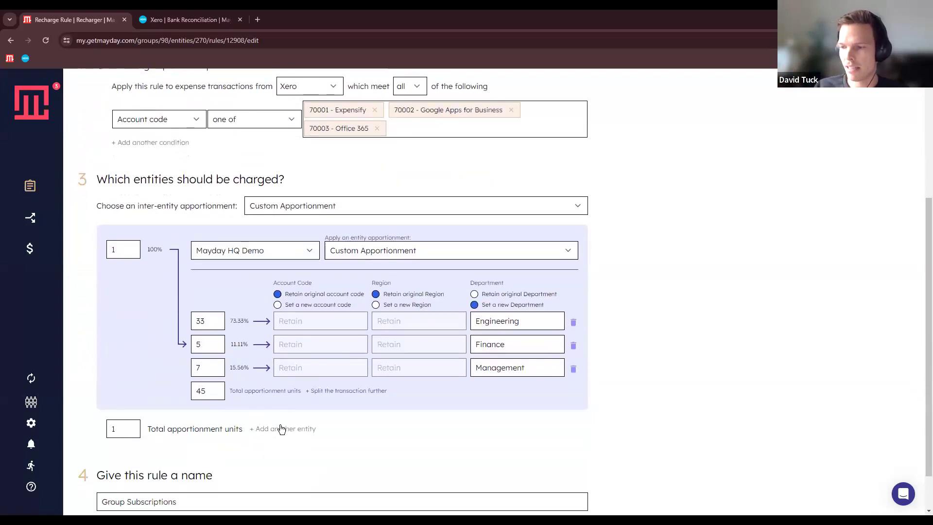
{"action": "left_click", "coordinate": [281, 429]}
{"action": "left_click", "coordinate": [226, 441]}
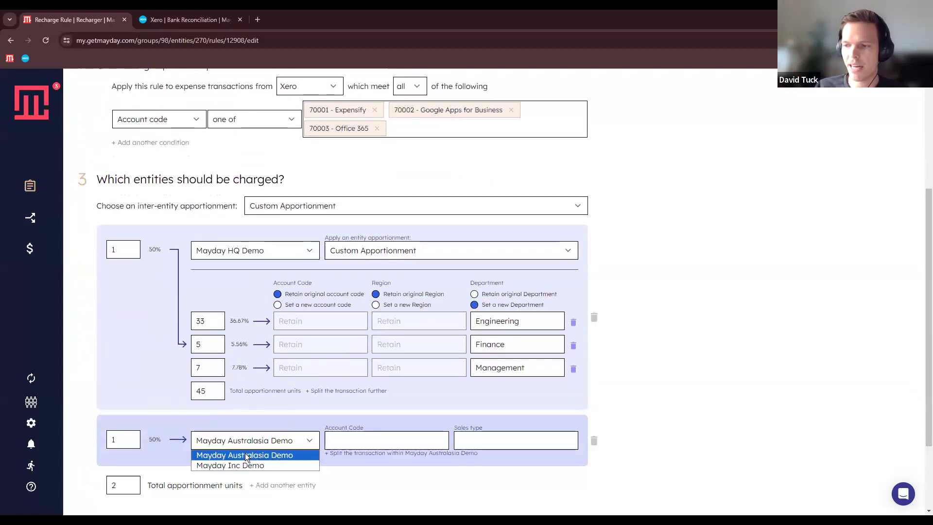
{"action": "left_click", "coordinate": [245, 455]}
{"action": "left_click_drag", "start_coordinate": [148, 439], "coordinate": [277, 450]}
Set the Mayday Australasia Demo charge to account code 400 - Advertising and sales type Services.
{"action": "left_click", "coordinate": [362, 440]}
{"action": "left_click", "coordinate": [371, 481]}
{"action": "left_click", "coordinate": [493, 440]}
{"action": "left_click", "coordinate": [522, 481]}
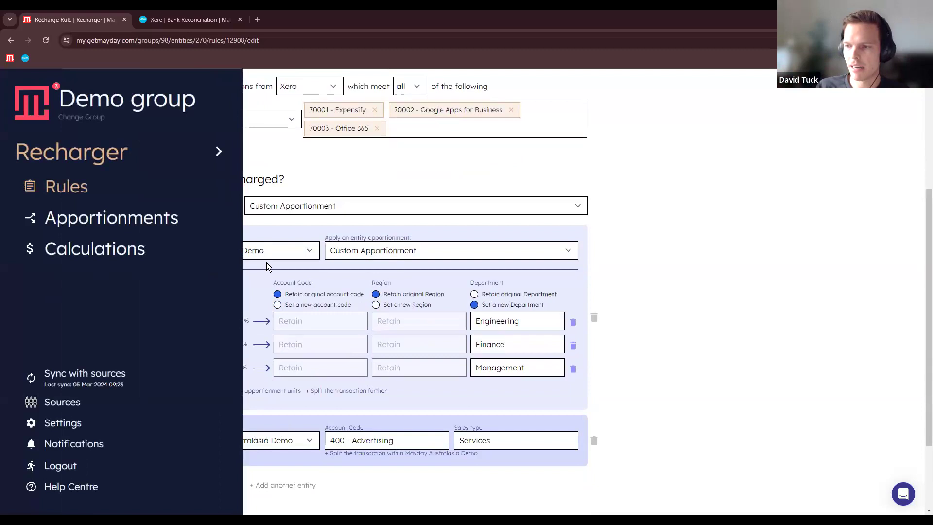
{"action": "left_click_drag", "start_coordinate": [161, 250], "coordinate": [148, 250]}
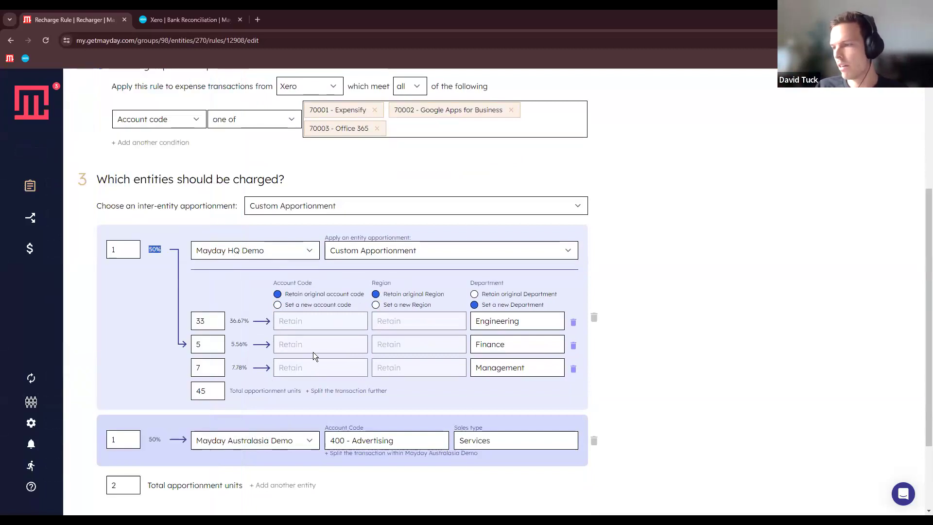
{"action": "left_click", "coordinate": [275, 251]}
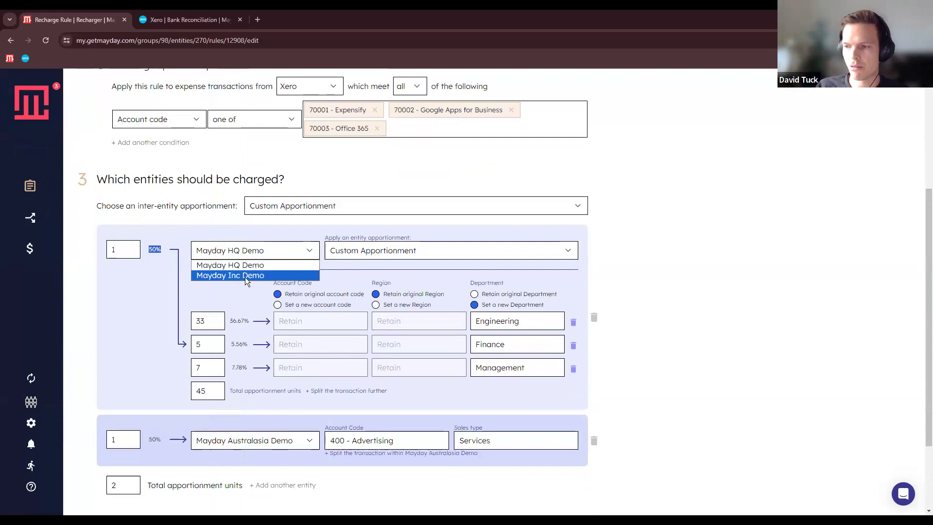
{"action": "left_click", "coordinate": [644, 276]}
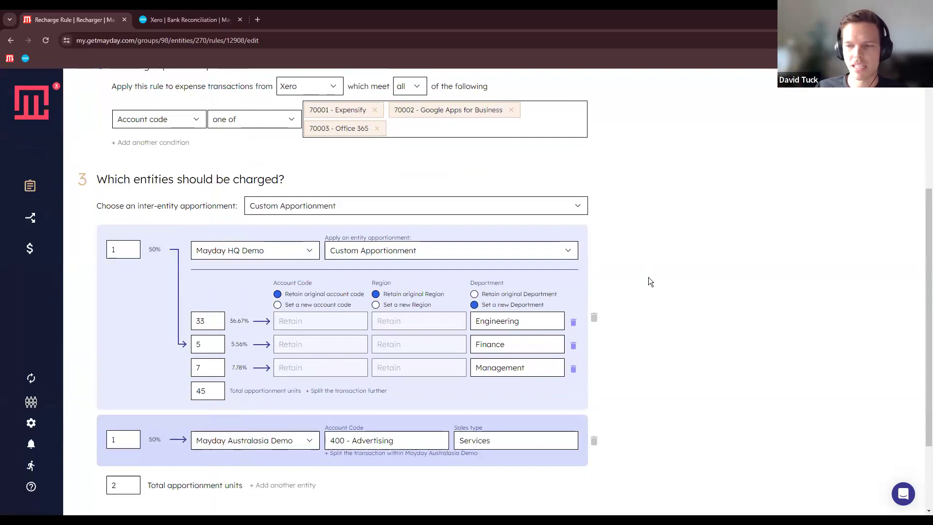
Leave the Group Subscriptions rule and open the Google Sheets source linked to Mayday HQ Demo.
{"action": "scroll", "coordinate": [642, 324], "scroll_direction": "up", "scroll_amount": 4}
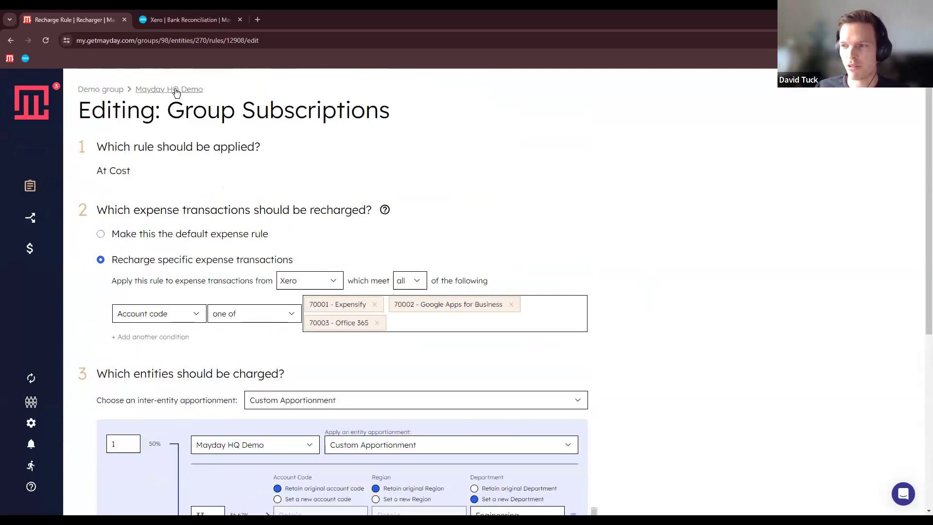
{"action": "left_click", "coordinate": [55, 212]}
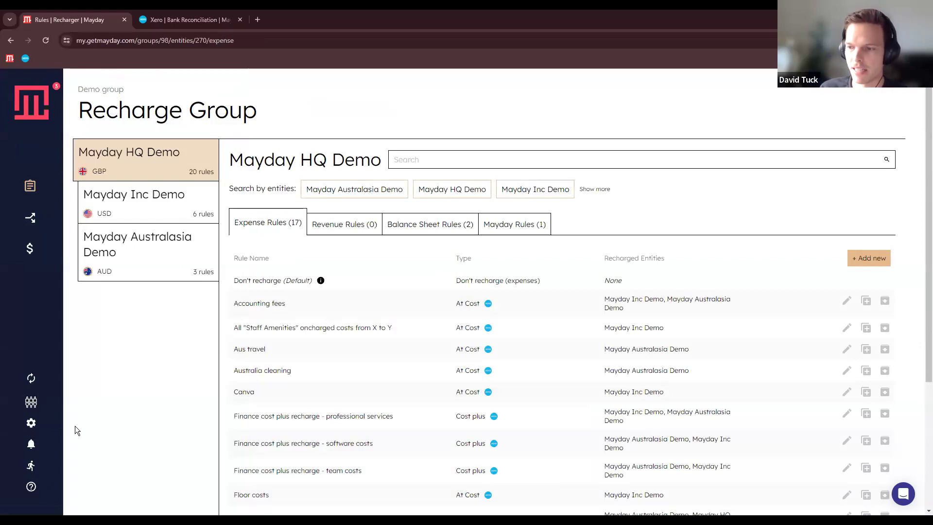
{"action": "left_click", "coordinate": [49, 403]}
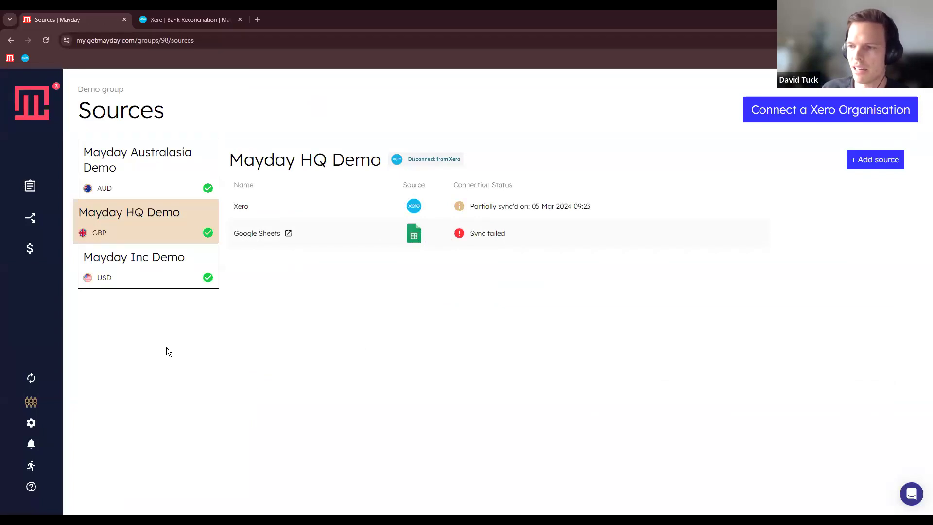
{"action": "left_click", "coordinate": [288, 233]}
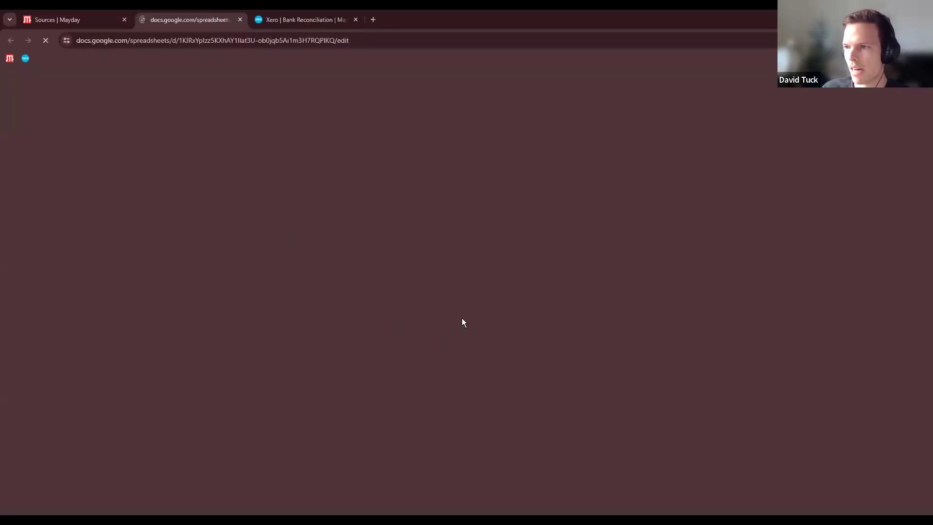
Examine the Mayday HQ Demo transactions sheet's descriptions, account codes, departments and monthly amounts.
{"action": "left_click", "coordinate": [407, 301]}
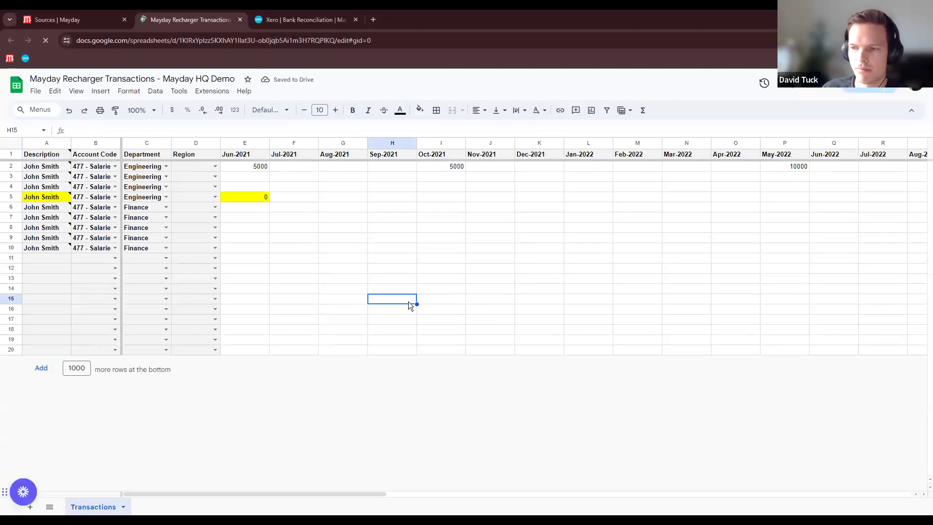
{"action": "left_click", "coordinate": [439, 238]}
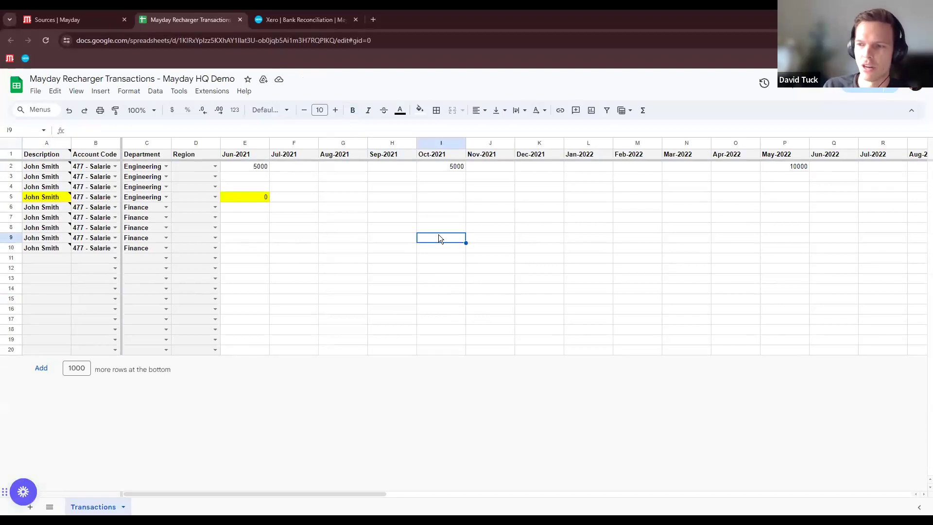
{"action": "left_click", "coordinate": [442, 288]}
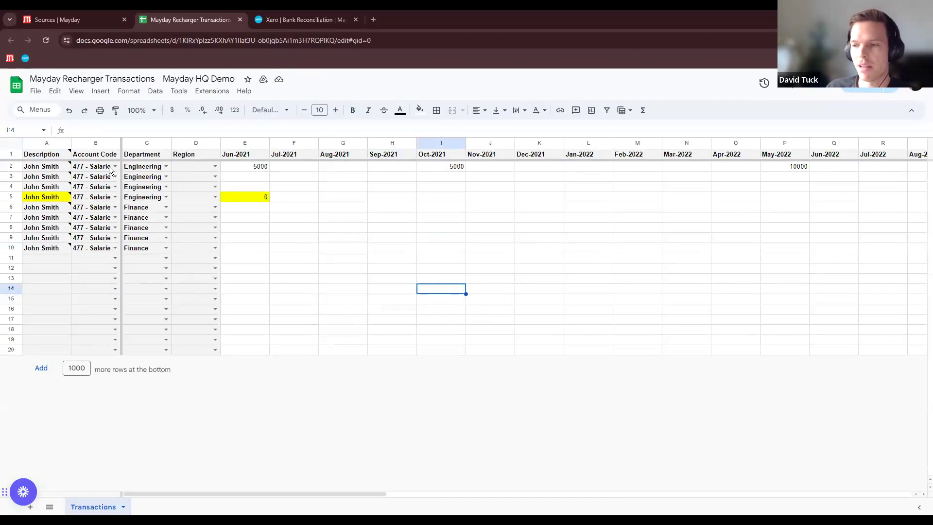
{"action": "left_click", "coordinate": [422, 344]}
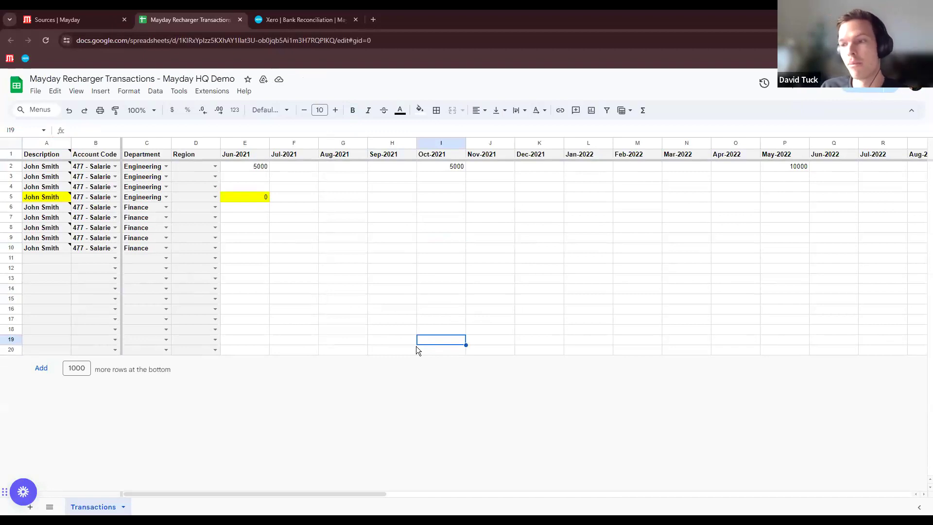
{"action": "left_click", "coordinate": [439, 258]}
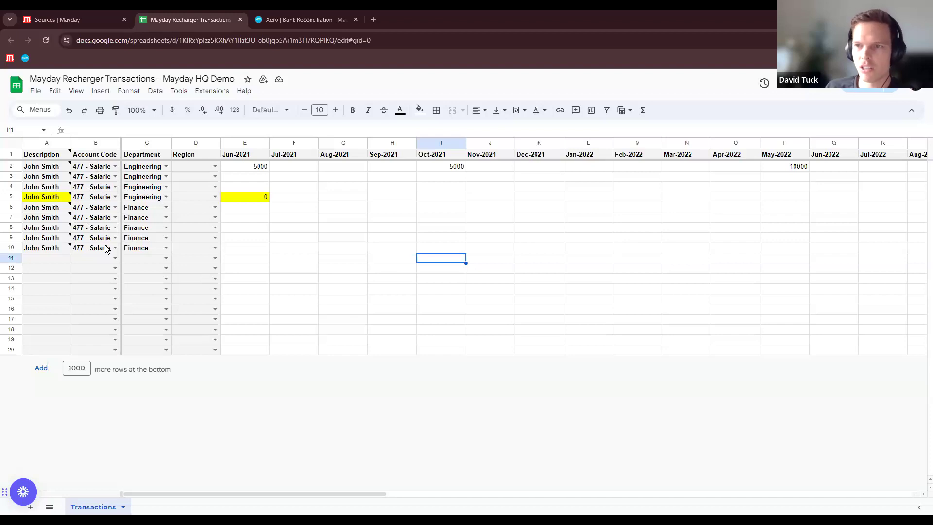
{"action": "left_click", "coordinate": [386, 270]}
{"action": "left_click", "coordinate": [334, 250]}
{"action": "left_click", "coordinate": [295, 279]}
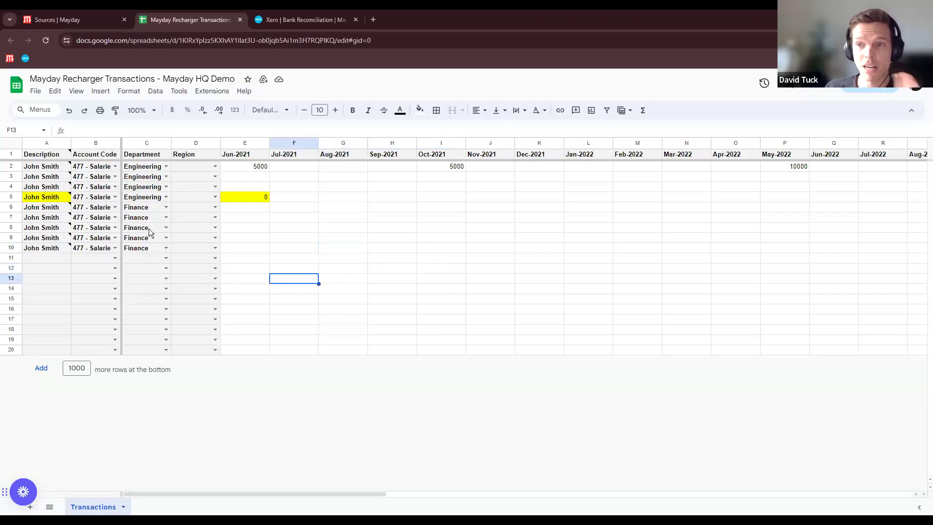
{"action": "left_click", "coordinate": [389, 288]}
Start a new Mayday HQ Demo expense recharge rule that takes its transactions from Google Sheets.
{"action": "left_click", "coordinate": [88, 19]}
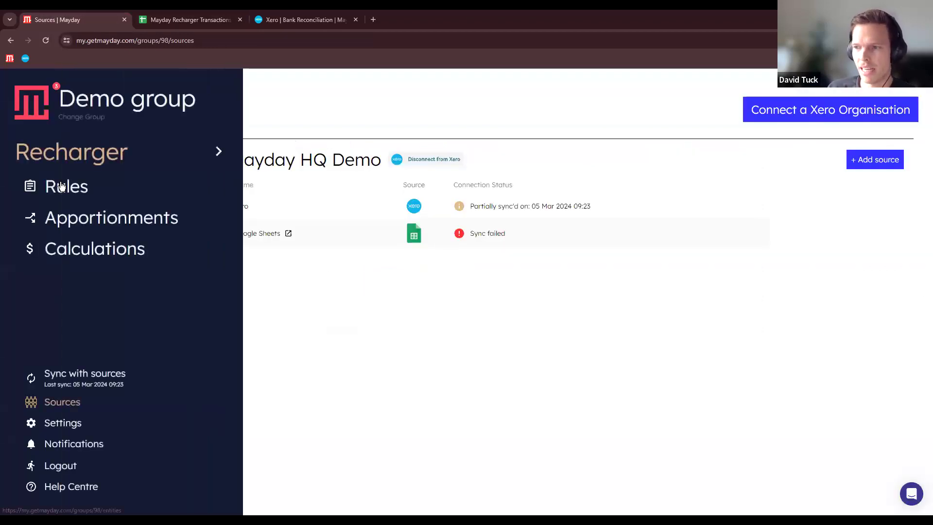
{"action": "left_click", "coordinate": [111, 208]}
{"action": "left_click", "coordinate": [872, 259]}
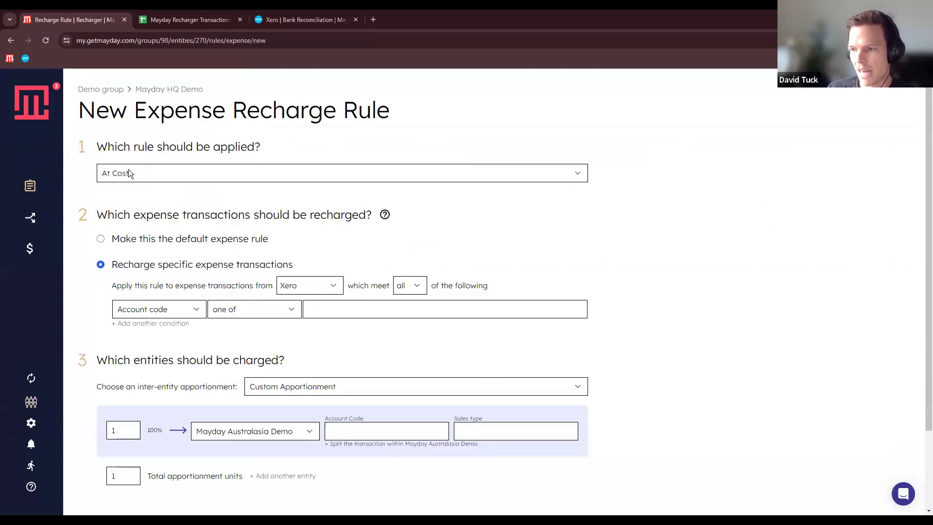
{"action": "scroll", "coordinate": [309, 185], "scroll_direction": "down", "scroll_amount": 2}
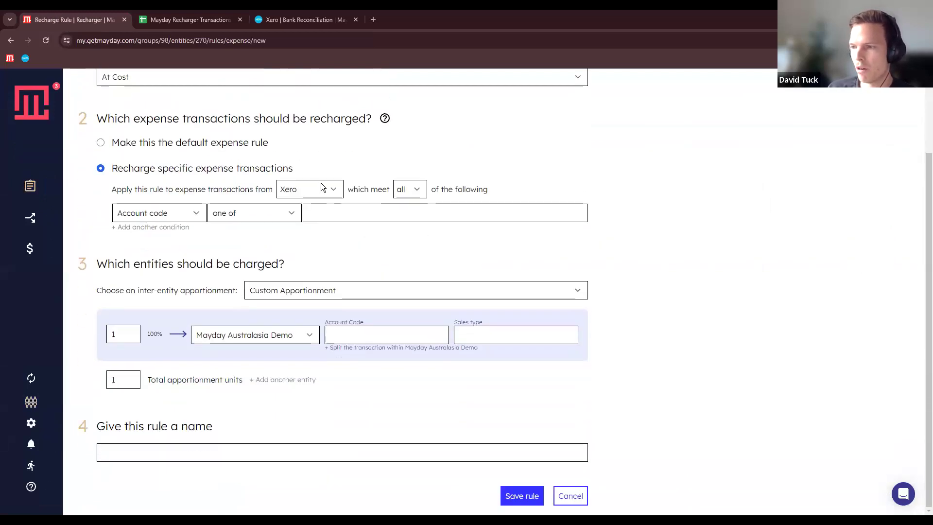
{"action": "left_click", "coordinate": [320, 187]}
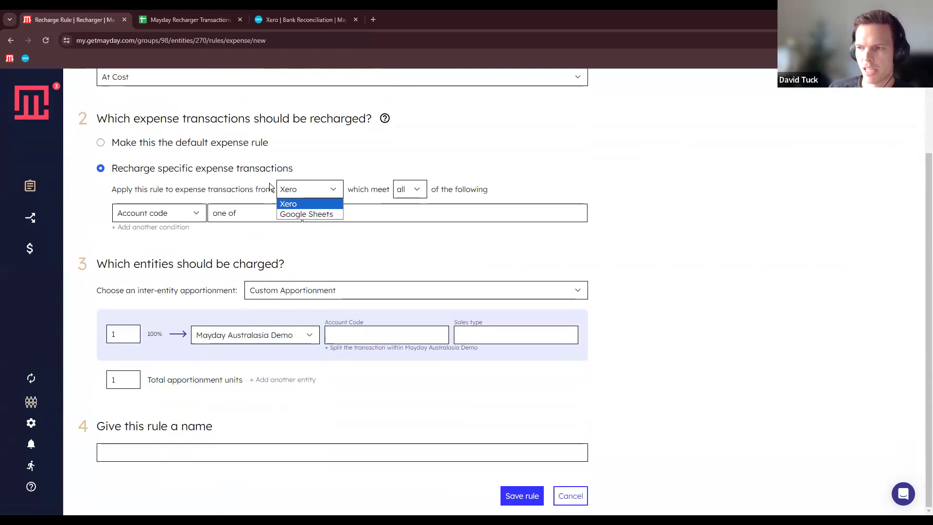
{"action": "left_click", "coordinate": [296, 214]}
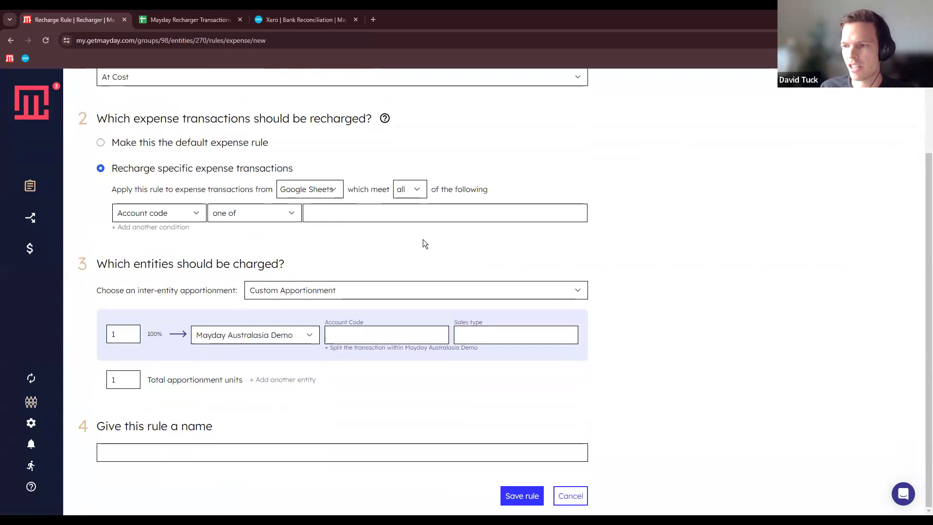
Set the rule's account code condition to one of 477 - Salaries, matching the code used in the transactions sheet.
{"action": "left_click", "coordinate": [340, 217]}
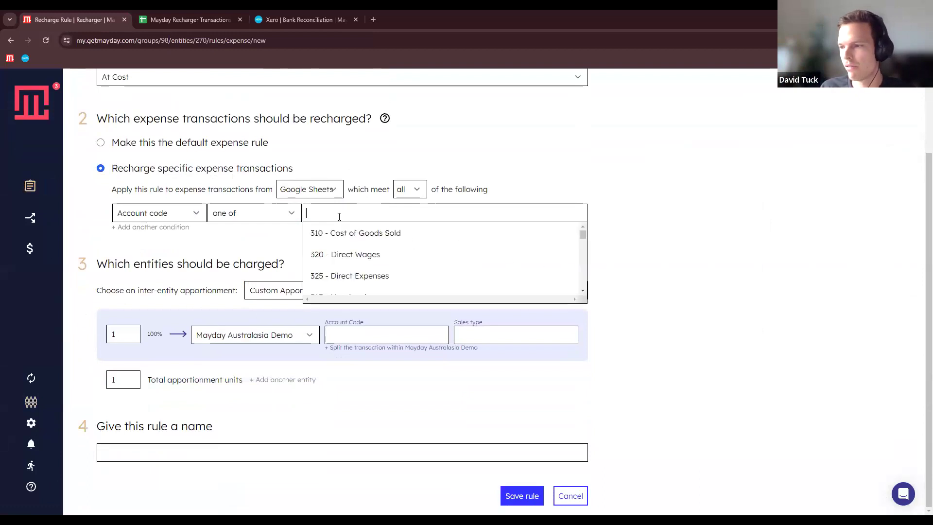
{"action": "left_click", "coordinate": [383, 256]}
{"action": "left_click", "coordinate": [525, 225]}
{"action": "left_click", "coordinate": [177, 14]}
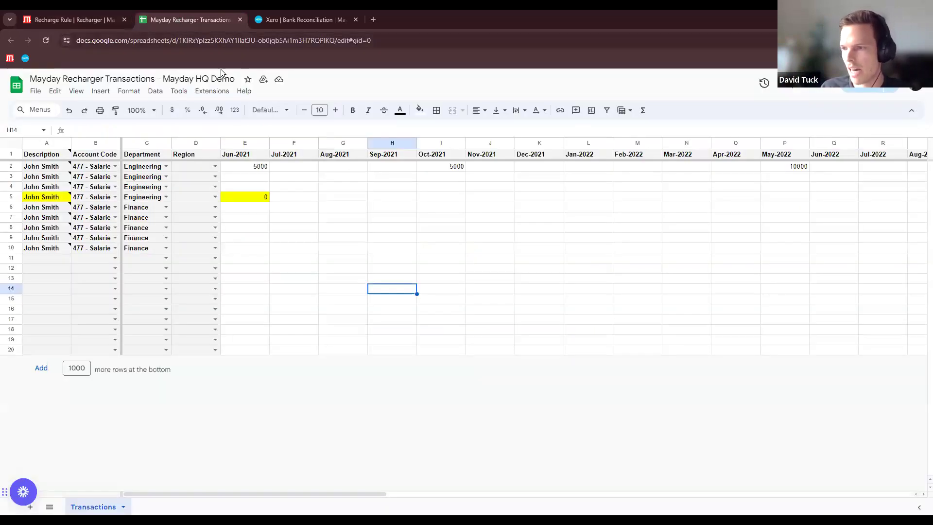
{"action": "left_click", "coordinate": [78, 15]}
{"action": "left_click", "coordinate": [383, 216]}
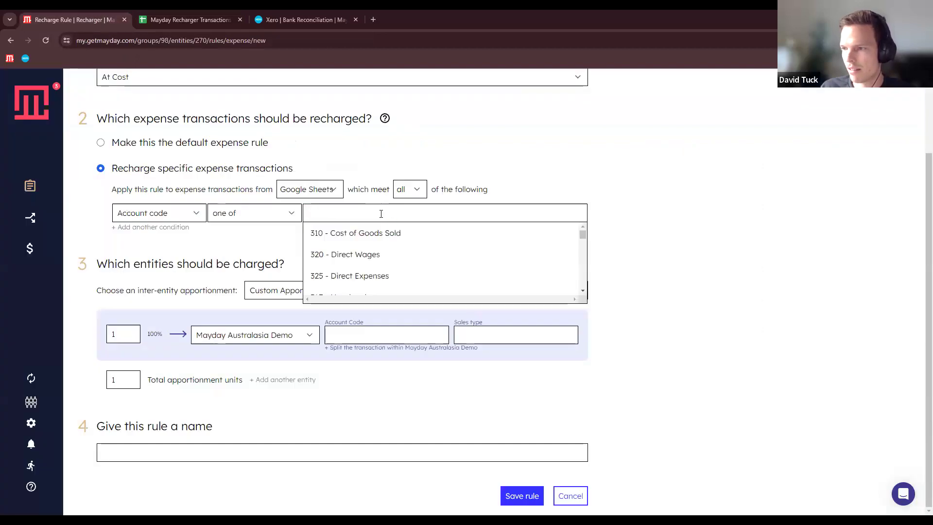
{"action": "type", "text": "477"}
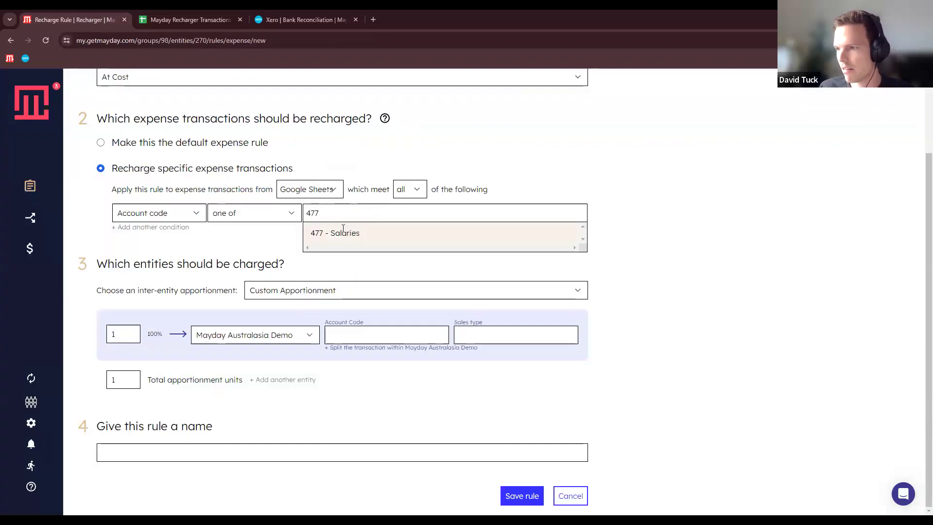
{"action": "left_click", "coordinate": [343, 229]}
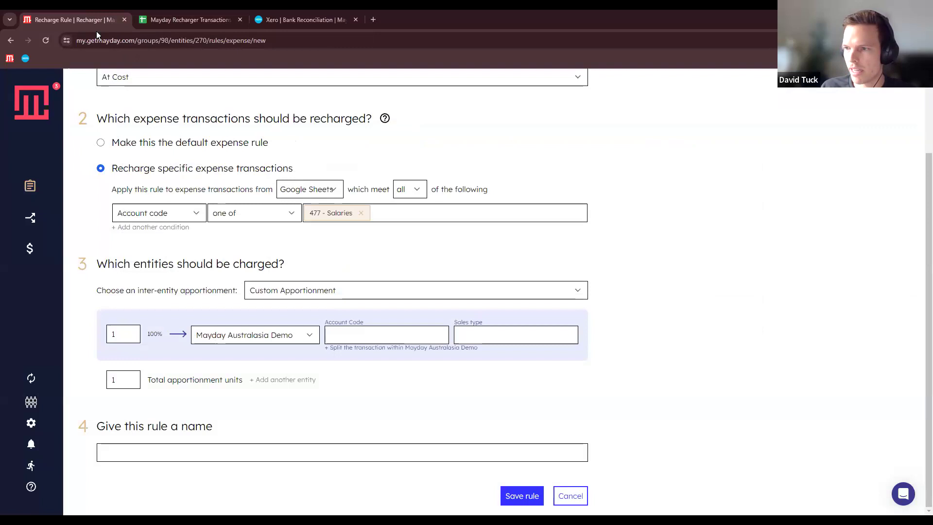
Add a second condition requiring the tracking category to be one of Department - Engineering.
{"action": "left_click", "coordinate": [163, 228]}
{"action": "left_click", "coordinate": [167, 238]}
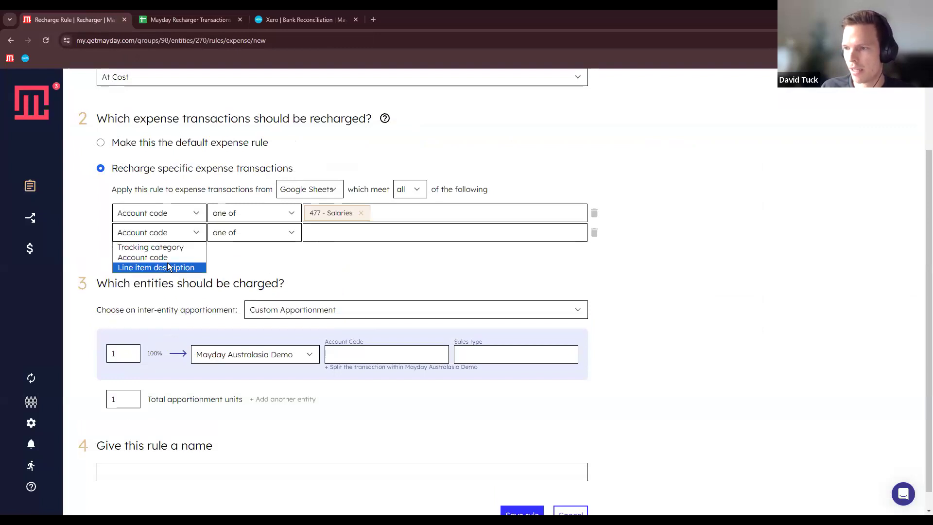
{"action": "left_click", "coordinate": [174, 248]}
{"action": "left_click", "coordinate": [332, 237]}
{"action": "left_click", "coordinate": [354, 251]}
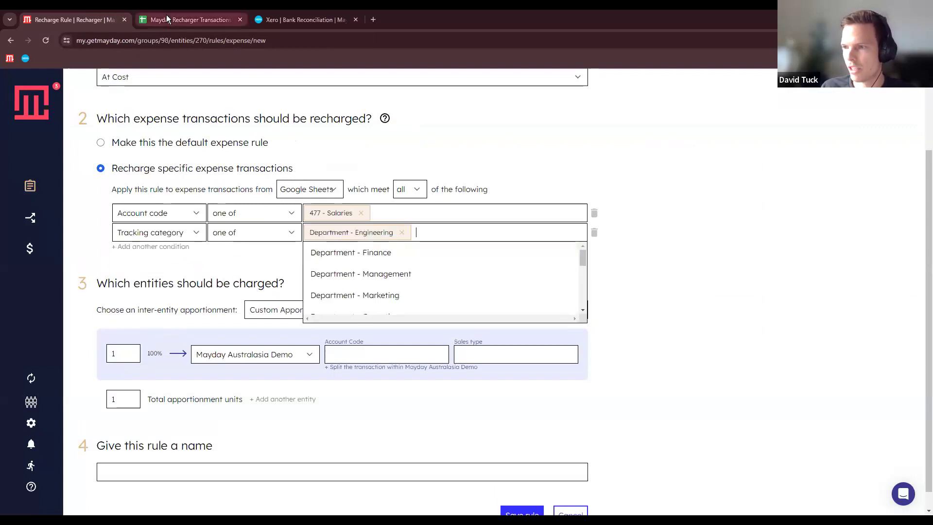
Check the Engineering rows and their monthly amounts in the transactions sheet, then return to the new rule.
{"action": "left_click", "coordinate": [166, 14]}
{"action": "left_click", "coordinate": [73, 20]}
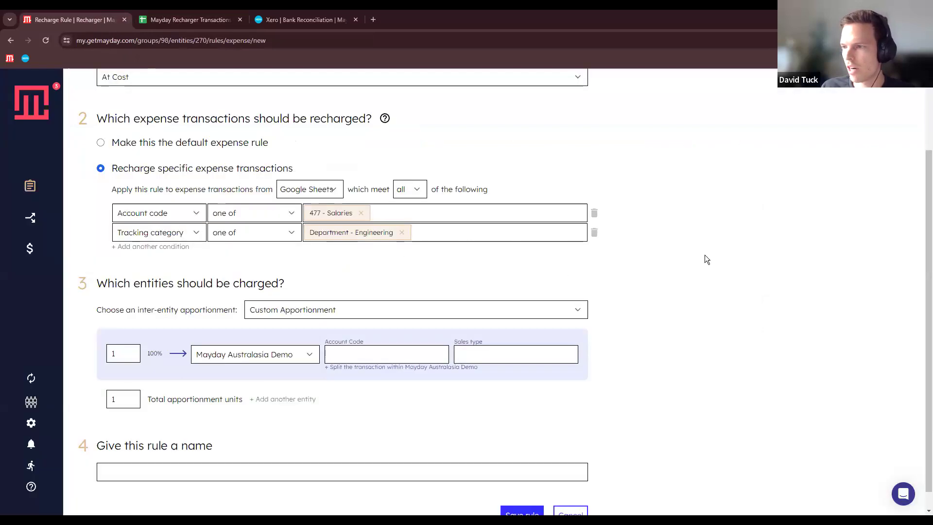
{"action": "left_click", "coordinate": [190, 19]}
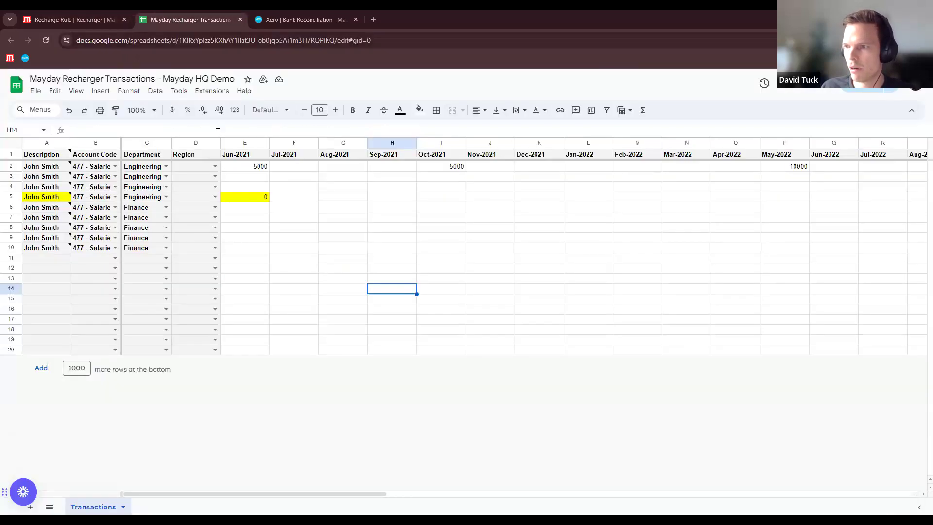
{"action": "left_click_drag", "start_coordinate": [146, 176], "coordinate": [144, 201]}
{"action": "left_click_drag", "start_coordinate": [255, 199], "coordinate": [761, 199]}
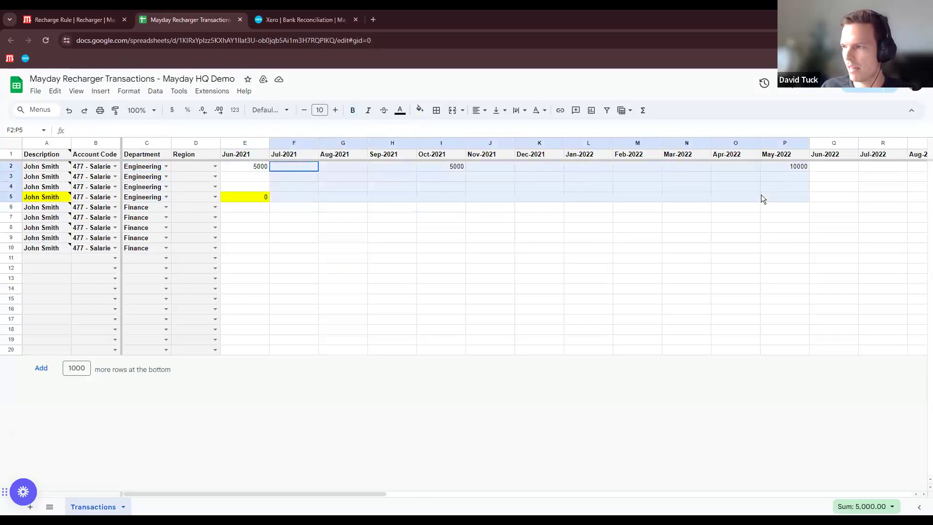
{"action": "left_click", "coordinate": [73, 19]}
Add Mayday Inc Demo as a second charged entity alongside Mayday Australasia Demo.
{"action": "scroll", "coordinate": [775, 257], "scroll_direction": "down", "scroll_amount": 1}
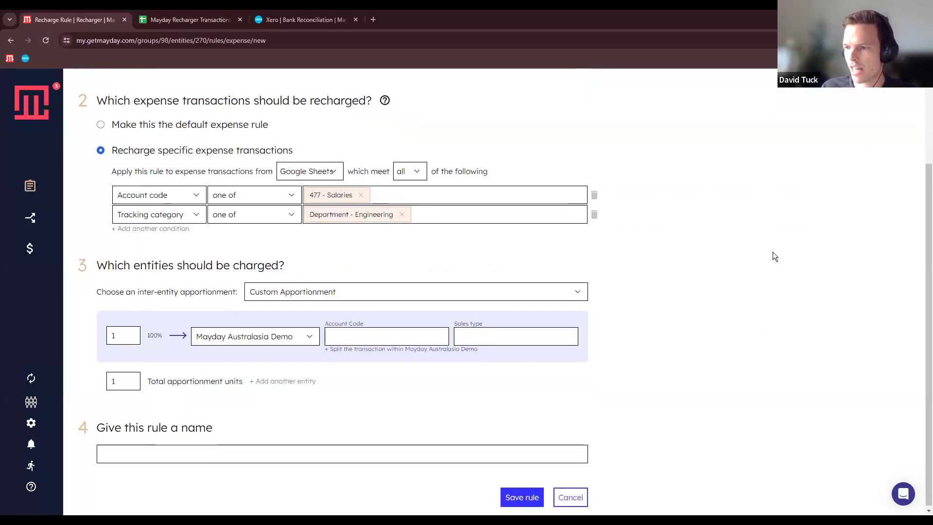
{"action": "left_click", "coordinate": [246, 336]}
{"action": "left_click", "coordinate": [287, 380]}
{"action": "left_click", "coordinate": [255, 391]}
{"action": "left_click", "coordinate": [252, 414]}
Set the Mayday Australasia Demo charge to account code 477 - Wages and Salaries.
{"action": "left_click", "coordinate": [363, 333]}
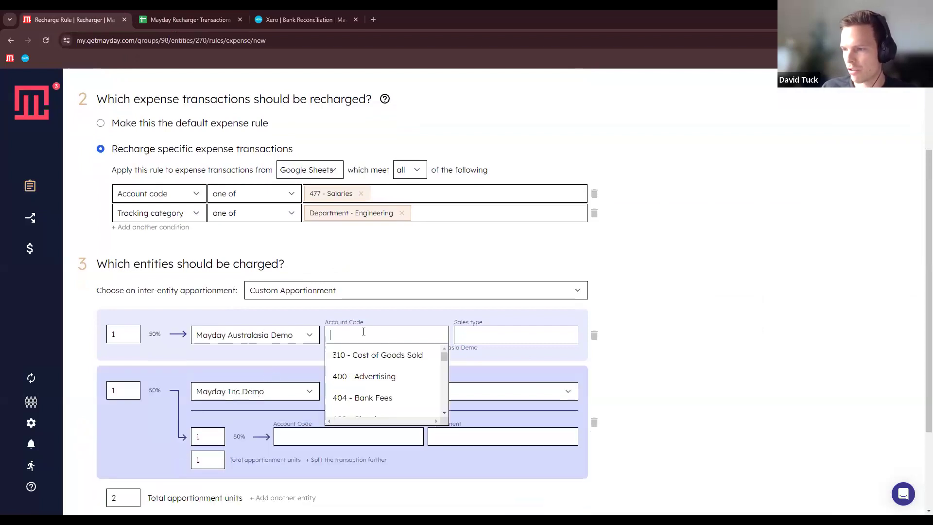
{"action": "type", "text": "dire"}
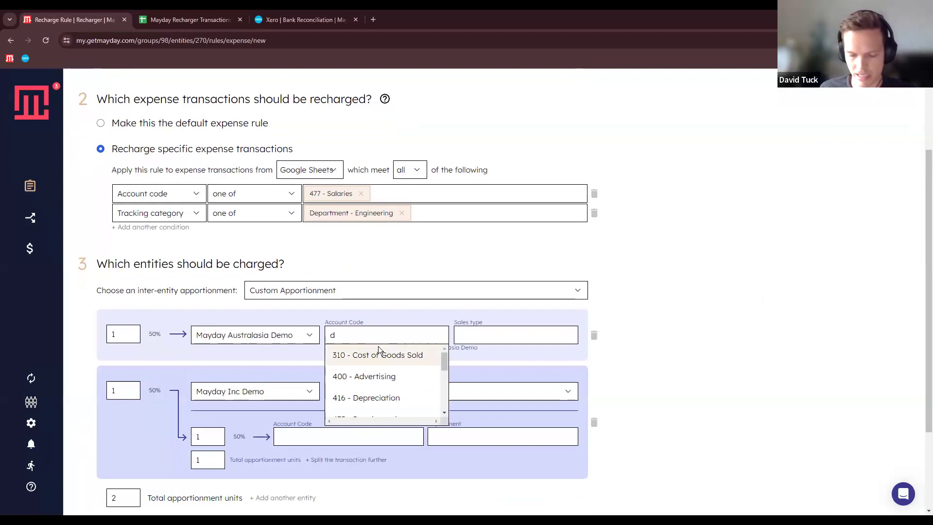
{"action": "key", "text": "BackSpace"}
{"action": "key", "text": "BackSpace"}
{"action": "key", "text": "BackSpace"}
{"action": "key", "text": "BackSpace"}
{"action": "type", "text": "wage"}
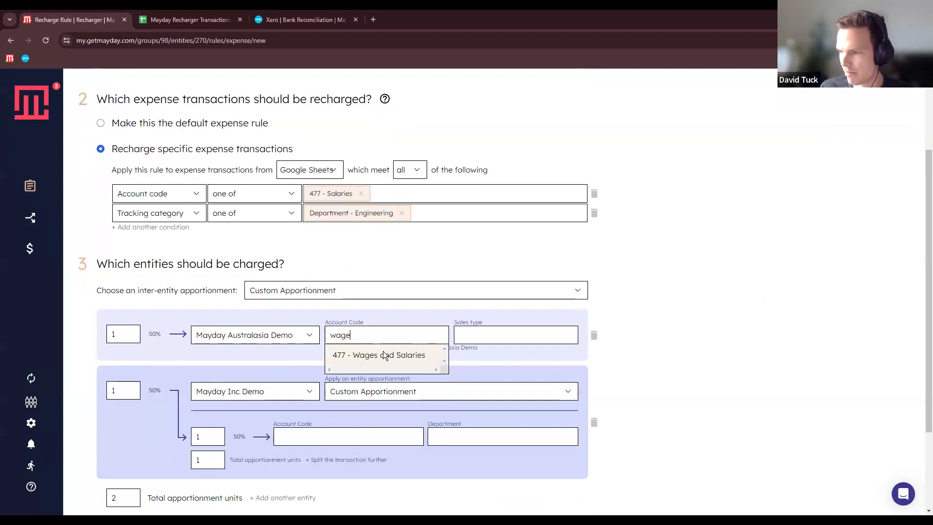
{"action": "left_click", "coordinate": [384, 355]}
Set the Mayday Inc Demo line to account code 668 - Wages and Salaries and department Management.
{"action": "left_click", "coordinate": [316, 437]}
{"action": "type", "text": "wage"}
{"action": "left_click", "coordinate": [321, 454]}
{"action": "left_click", "coordinate": [493, 443]}
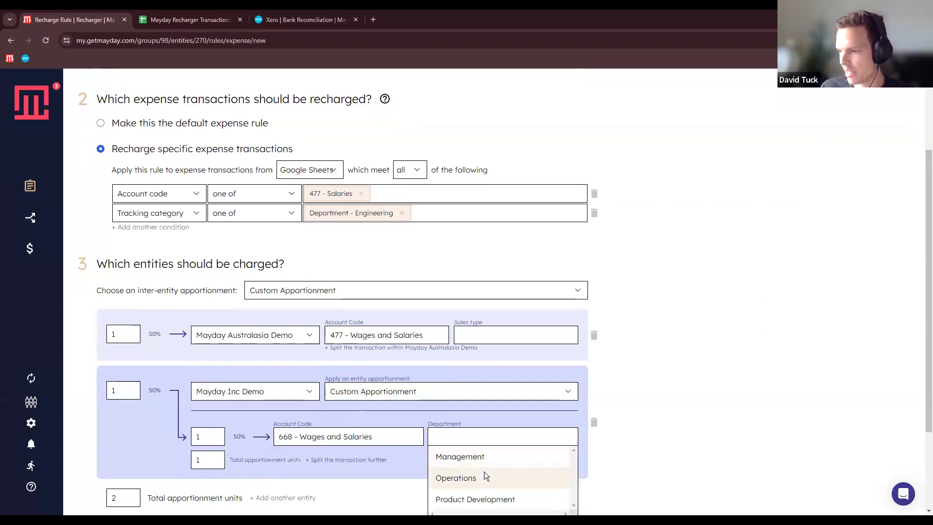
{"action": "scroll", "coordinate": [498, 458], "scroll_direction": "down", "scroll_amount": 2}
{"action": "left_click", "coordinate": [479, 360]}
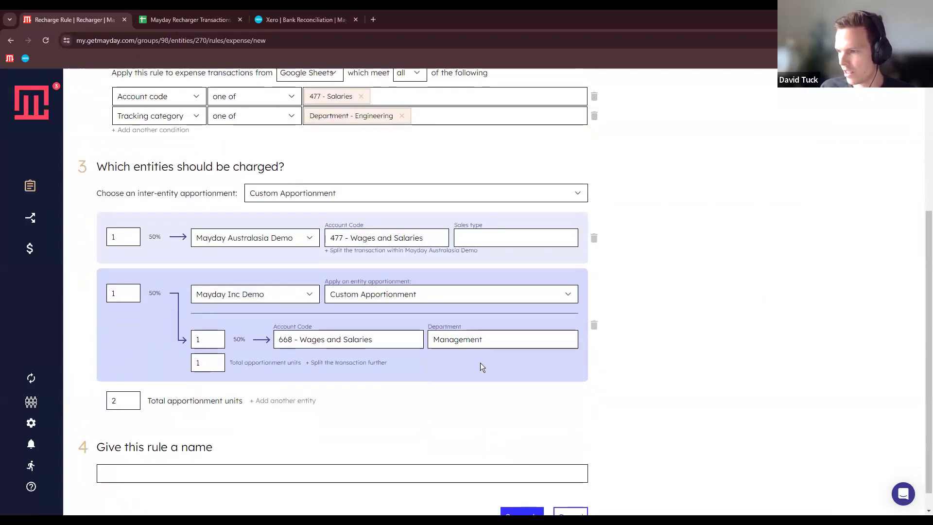
Set the Mayday Australasia Demo charge's sales type to Software.
{"action": "left_click", "coordinate": [486, 238]}
{"action": "scroll", "coordinate": [501, 282], "scroll_direction": "down", "scroll_amount": 1}
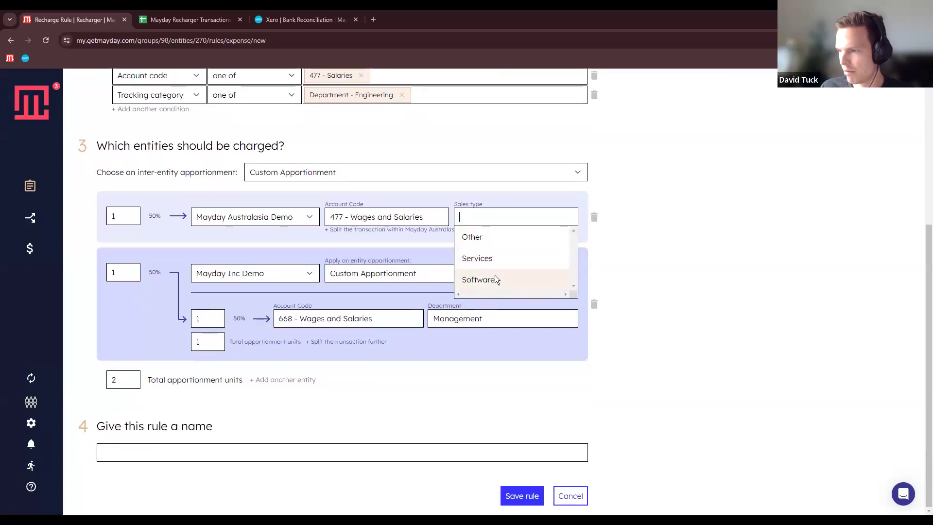
{"action": "left_click", "coordinate": [495, 277]}
Name the rule Payroll for Software Developers and save it.
{"action": "left_click", "coordinate": [189, 454]}
{"action": "type", "text": "Payroll for Softwa"}
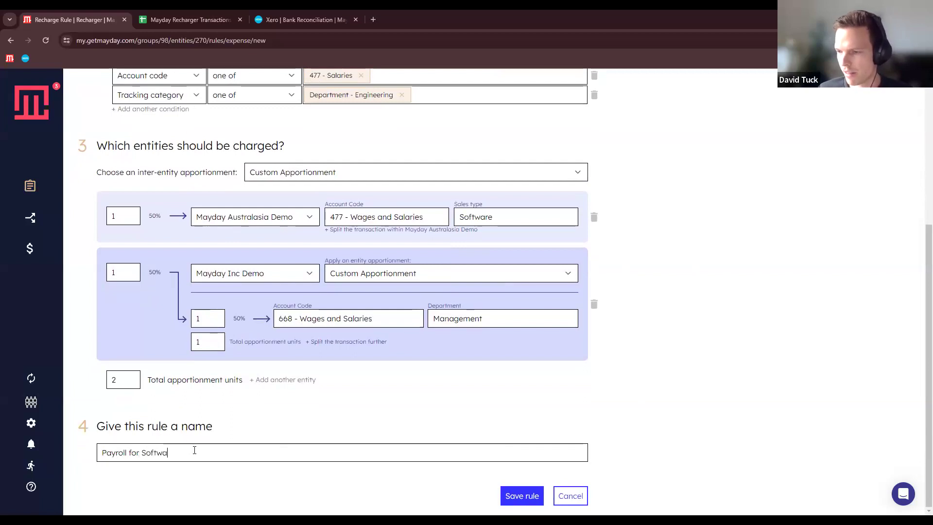
{"action": "type", "text": "re Developers"}
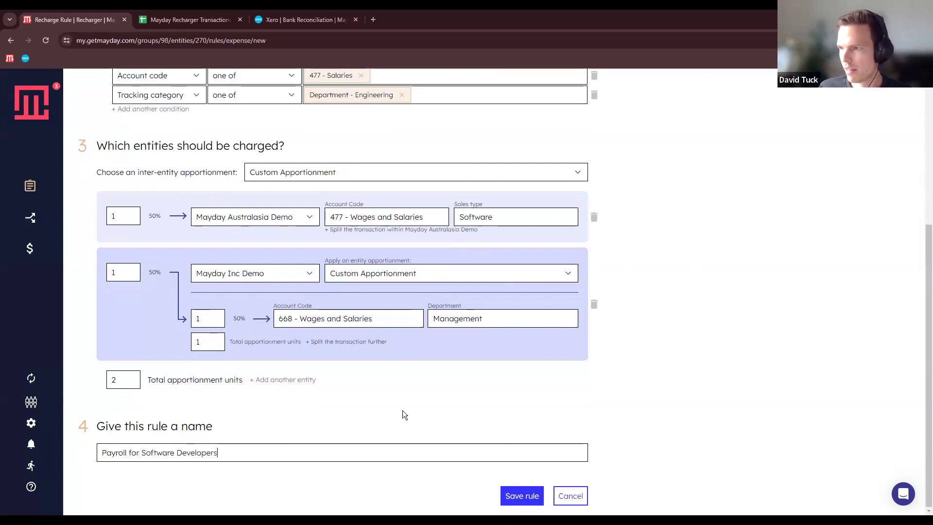
{"action": "left_click", "coordinate": [530, 496]}
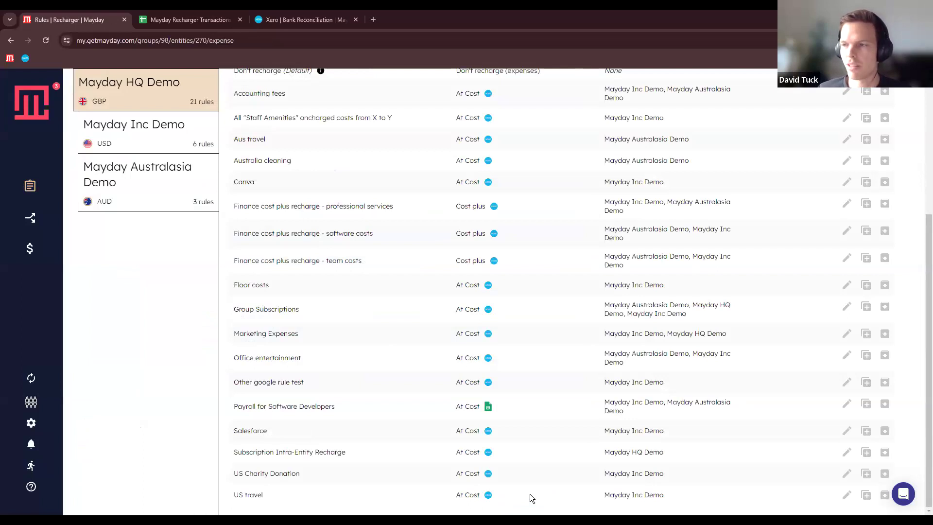
Review the Mayday Recharger Transactions sheet and return to the Mayday HQ Demo rules in the Recharge Group.
{"action": "left_click", "coordinate": [187, 19]}
{"action": "left_click", "coordinate": [468, 321]}
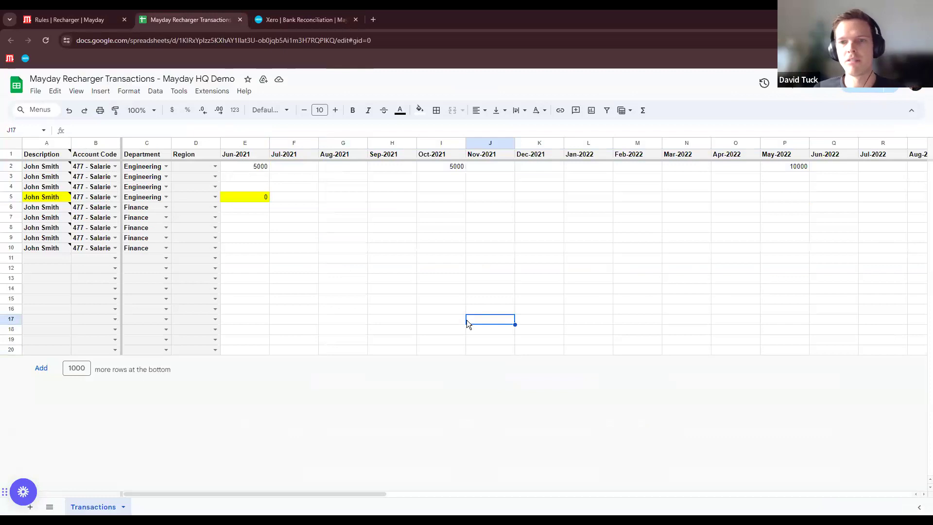
{"action": "left_click", "coordinate": [73, 19]}
{"action": "scroll", "coordinate": [155, 284], "scroll_direction": "up", "scroll_amount": 4}
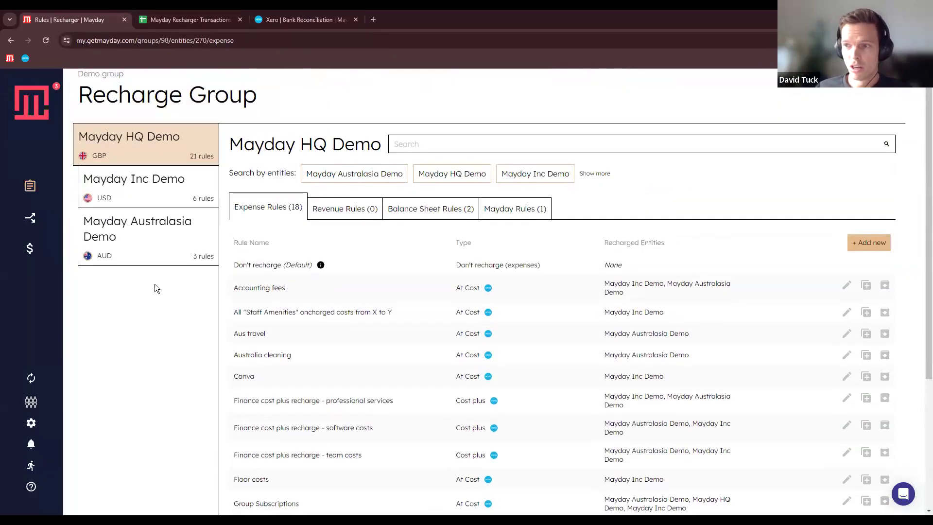
{"action": "scroll", "coordinate": [155, 285], "scroll_direction": "up", "scroll_amount": 1}
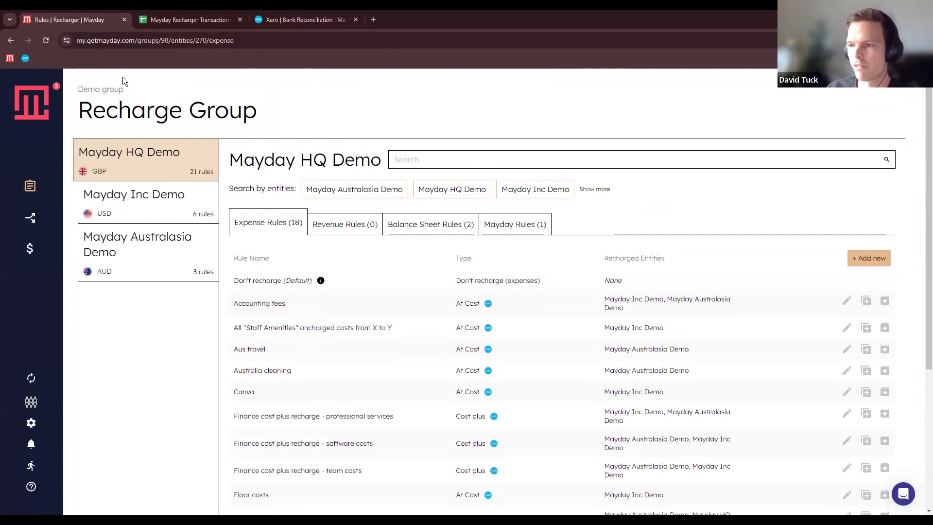
{"action": "triple_click", "coordinate": [143, 105]}
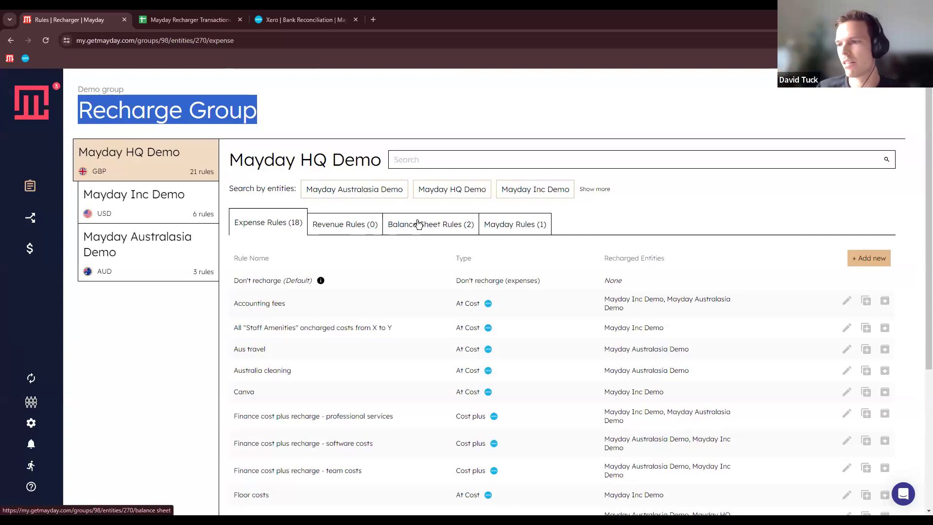
{"action": "left_click", "coordinate": [371, 232]}
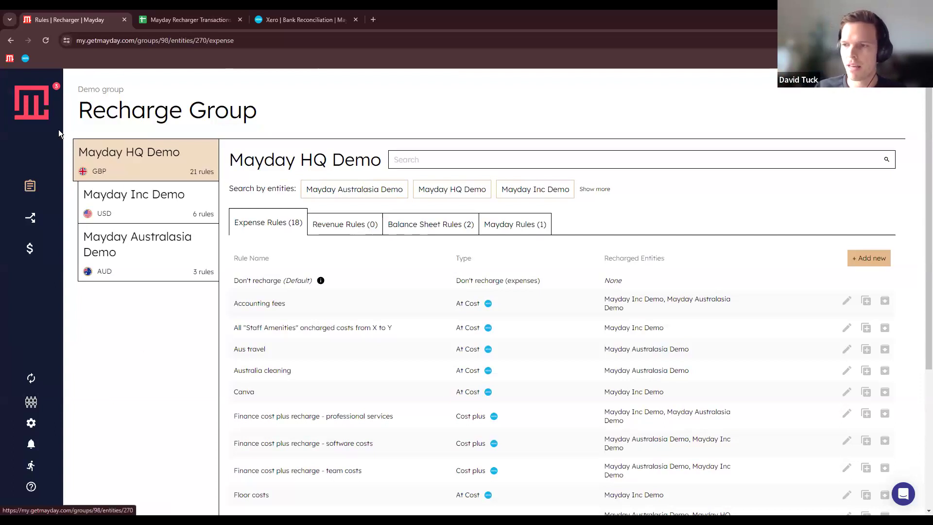
Open the Balancer dashboard and expand the Mayday HQ Demo and Mayday Inc Demo loan to examine its discrepancy.
{"action": "mouse_move", "coordinate": [59, 130]}
{"action": "left_click", "coordinate": [218, 151]}
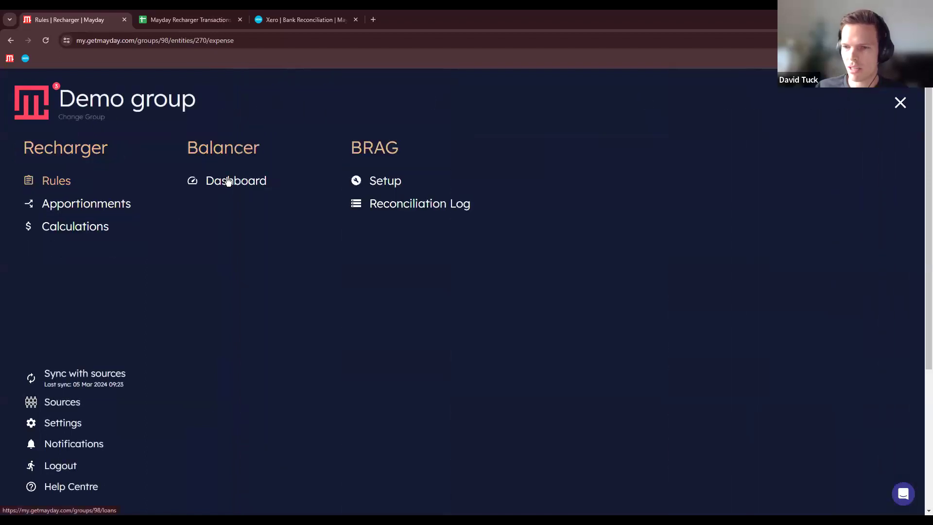
{"action": "left_click", "coordinate": [228, 181]}
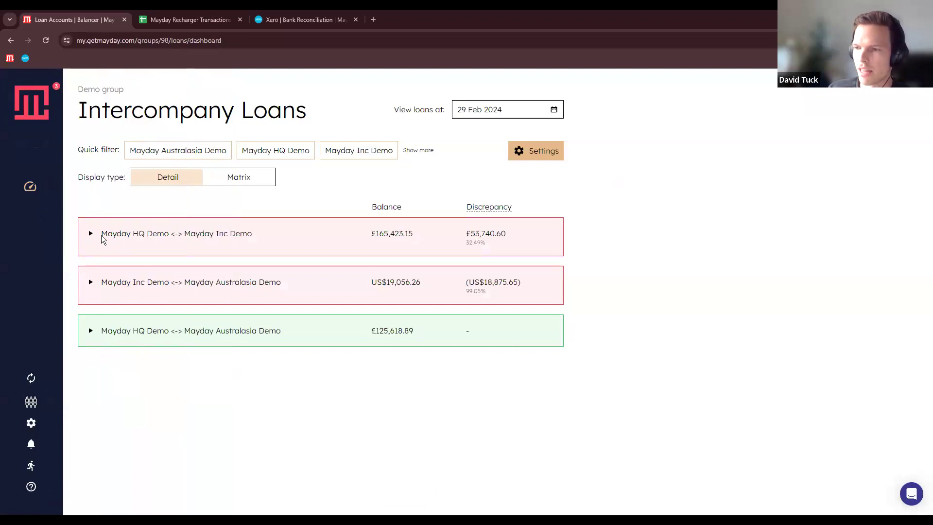
{"action": "left_click", "coordinate": [91, 236]}
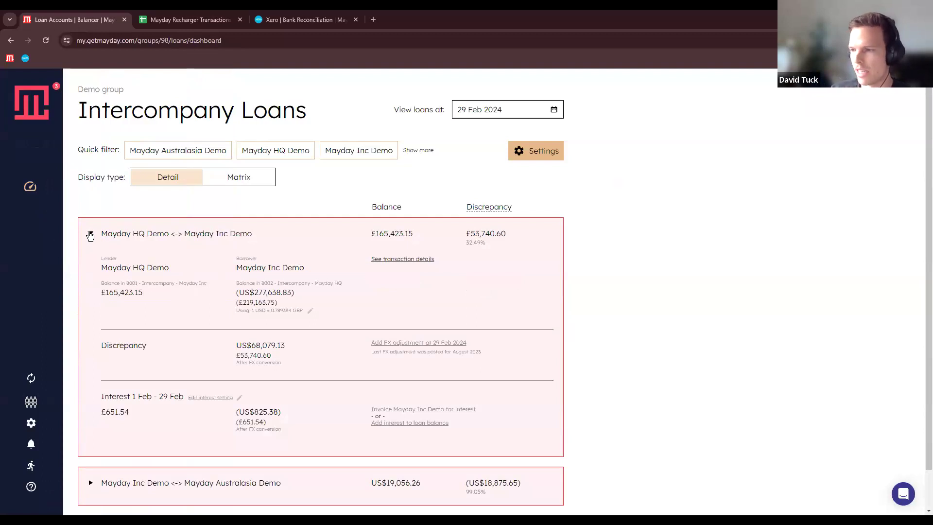
{"action": "double_click", "coordinate": [489, 234]}
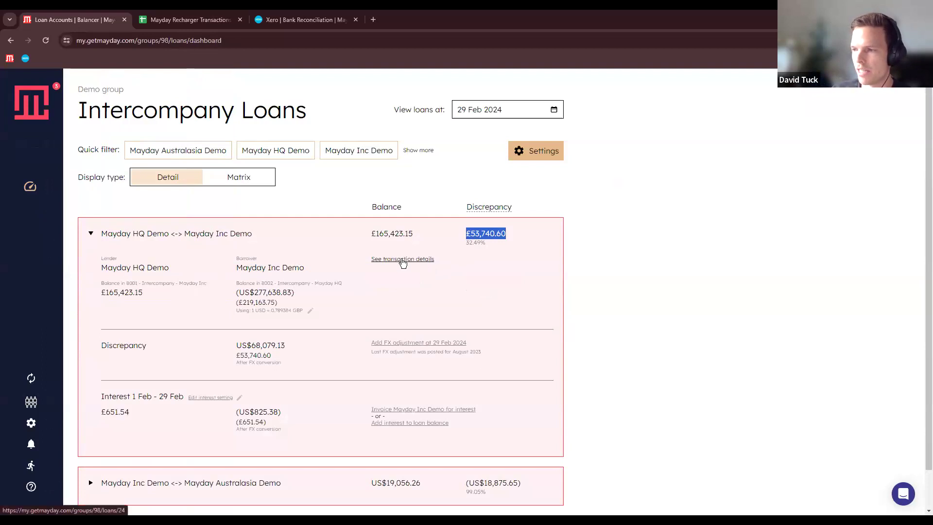
View the loan's transaction details and expand August 2023 to examine the FX Adjustment without a Mayday HQ Demo match.
{"action": "left_click", "coordinate": [403, 261]}
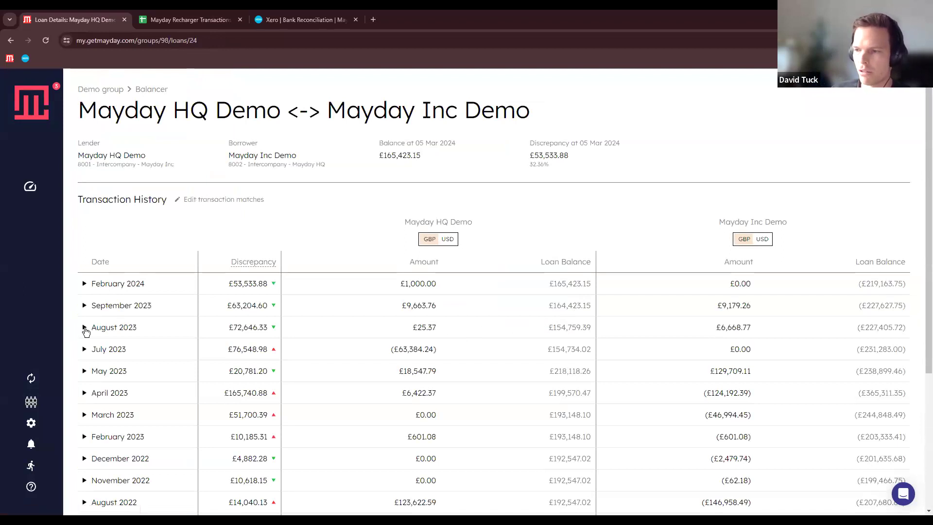
{"action": "left_click", "coordinate": [84, 328]}
{"action": "mouse_move", "coordinate": [190, 353]}
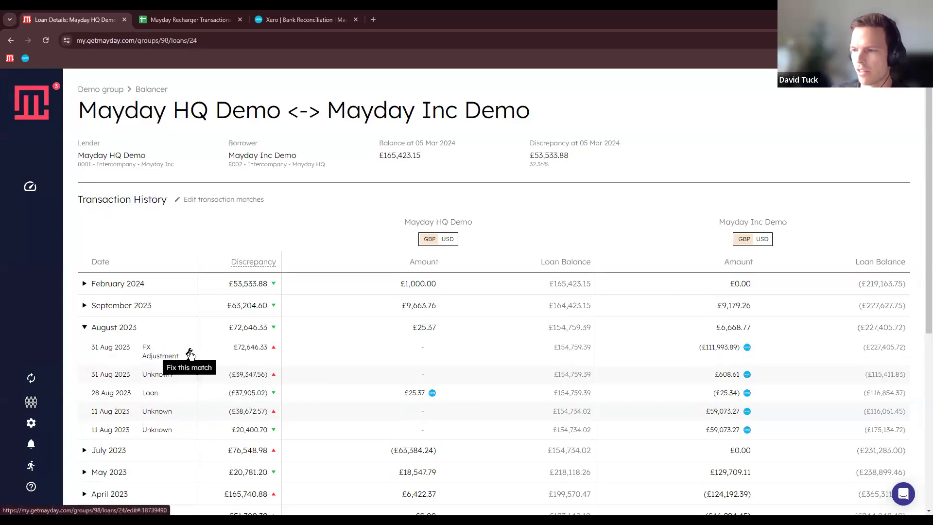
{"action": "double_click", "coordinate": [423, 347]}
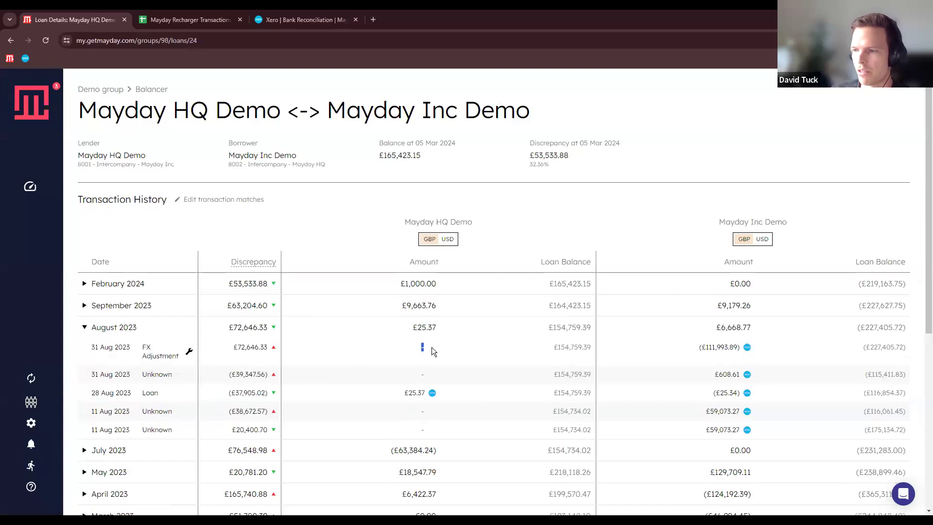
Try selecting the two 31 Aug 2023 Mayday Inc Demo transactions and the 31 Jul 2023 Mayday HQ Demo FX Adjustment for grouping, and clear the selection.
{"action": "left_click", "coordinate": [190, 353]}
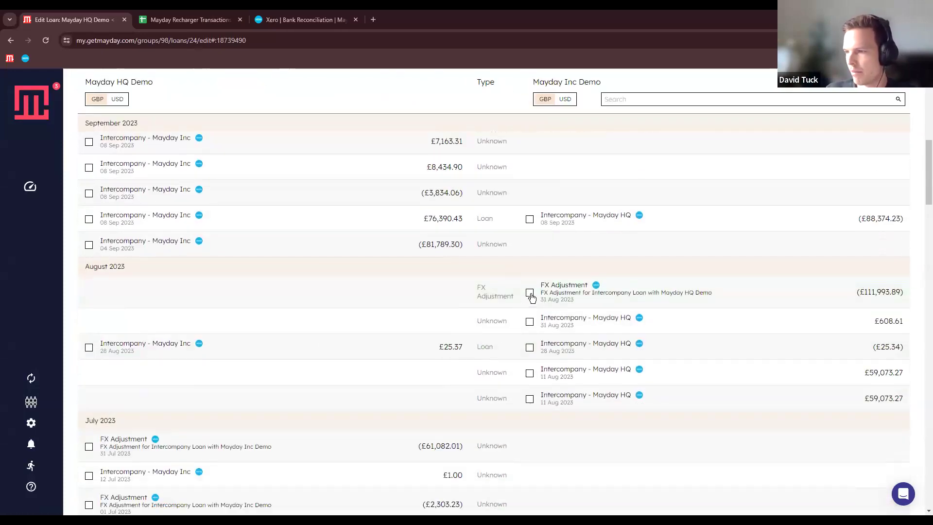
{"action": "left_click", "coordinate": [529, 293]}
{"action": "left_click", "coordinate": [530, 322]}
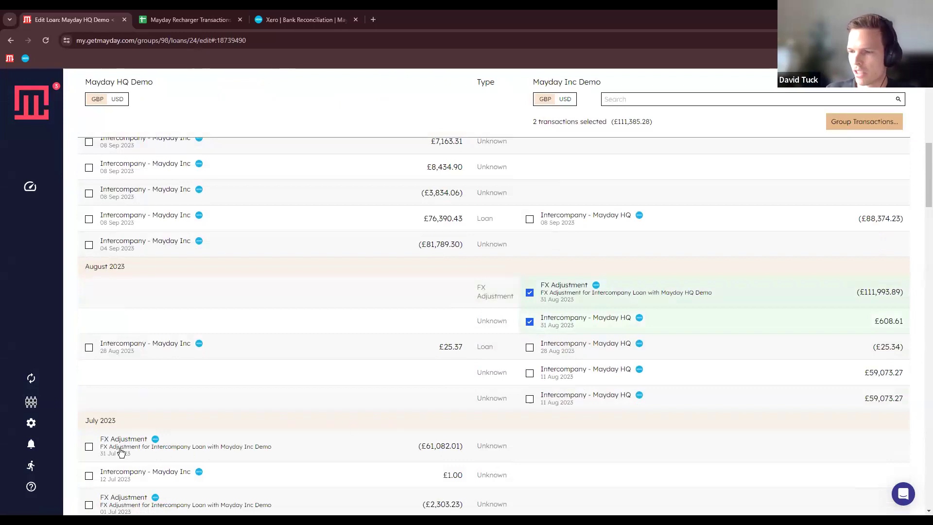
{"action": "left_click", "coordinate": [89, 446]}
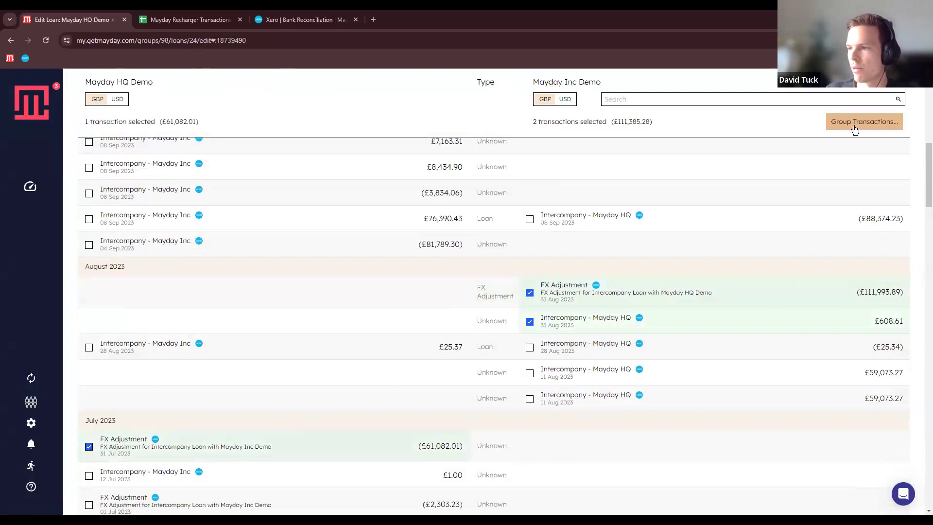
{"action": "left_click", "coordinate": [530, 293]}
{"action": "left_click", "coordinate": [530, 322]}
{"action": "left_click", "coordinate": [89, 446]}
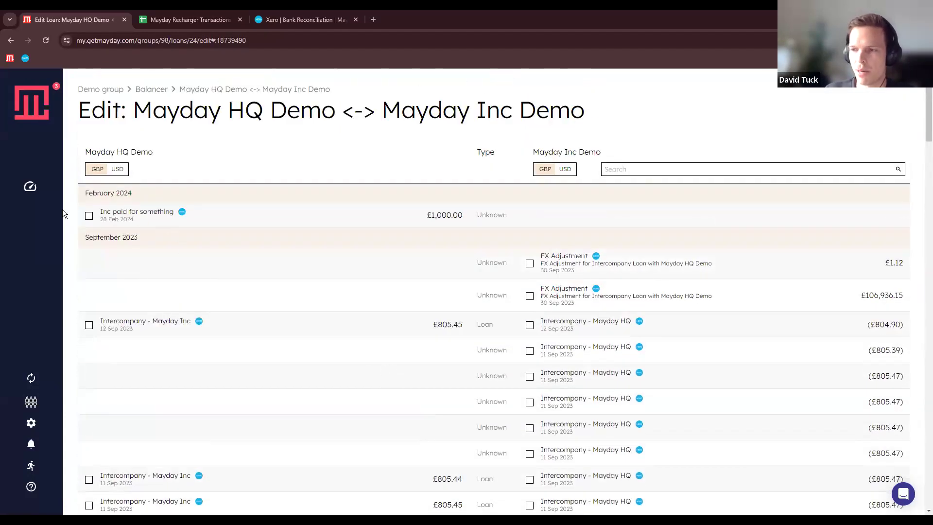
Reopen the transaction details of the Mayday HQ Demo and Mayday Inc Demo loan and examine the unmatched September 2023 entries.
{"action": "left_click", "coordinate": [98, 191]}
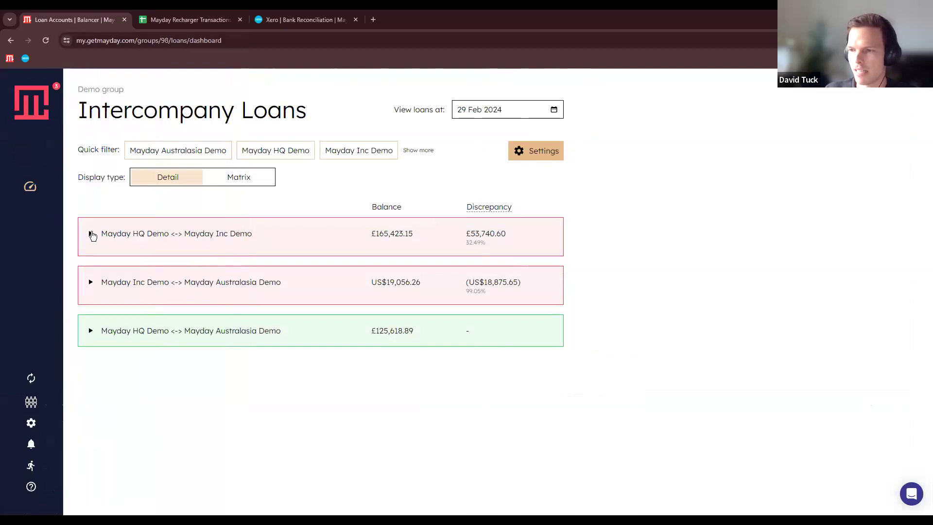
{"action": "left_click", "coordinate": [91, 233]}
{"action": "left_click", "coordinate": [393, 261]}
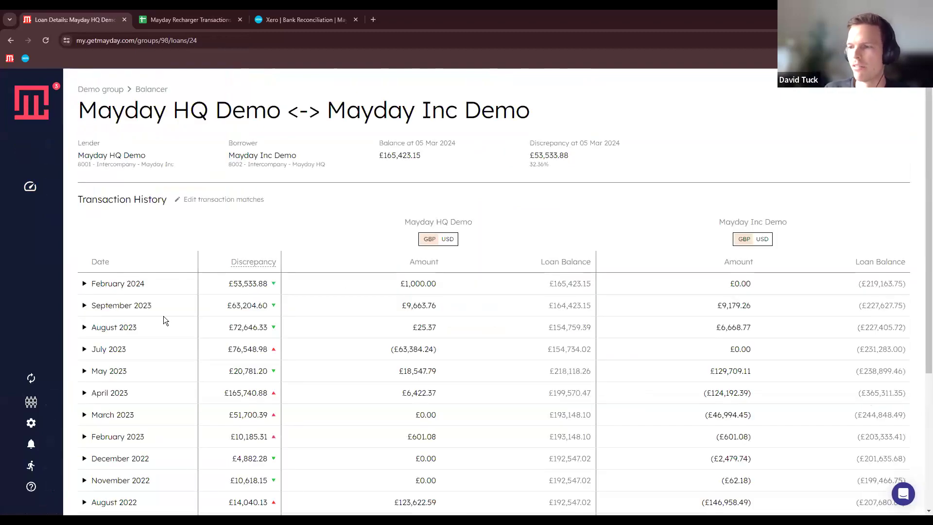
{"action": "left_click", "coordinate": [84, 305]}
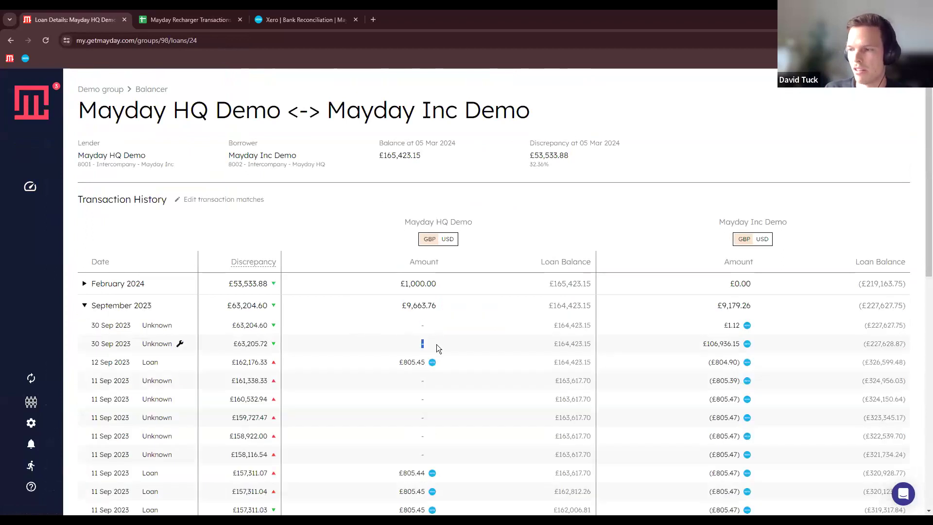
{"action": "left_click", "coordinate": [427, 436]}
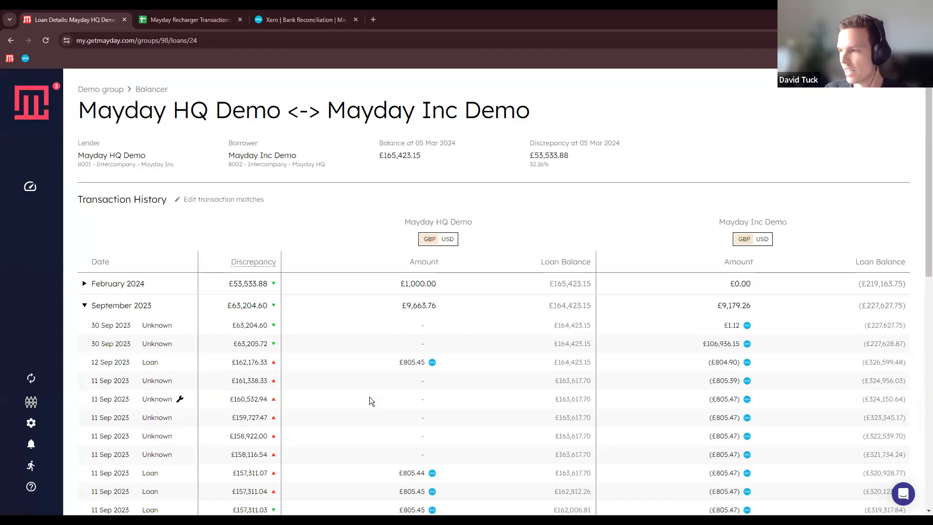
Compare Mayday Inc Demo's September 2023 amount in USD and GBP, leaving the display in GBP.
{"action": "mouse_move", "coordinate": [729, 302]}
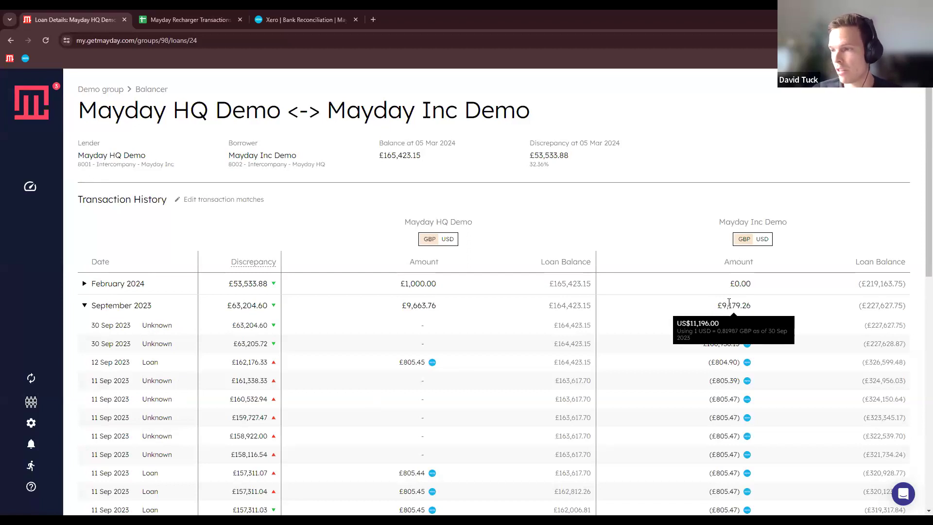
{"action": "left_click", "coordinate": [762, 239]}
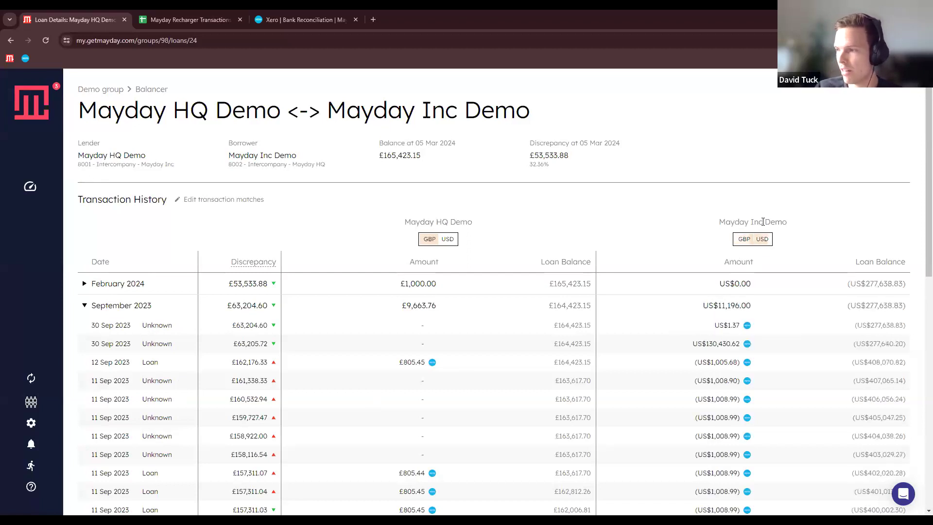
{"action": "triple_click", "coordinate": [725, 306]}
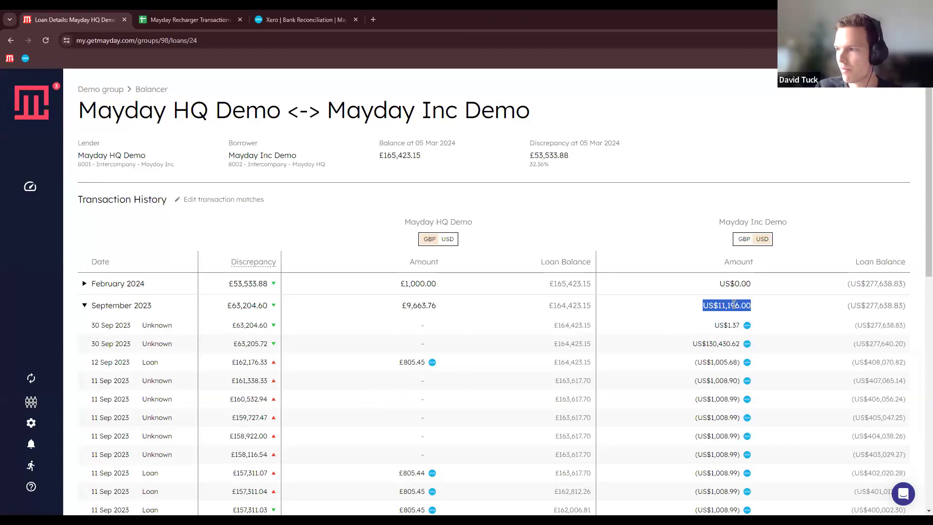
{"action": "triple_click", "coordinate": [730, 306]}
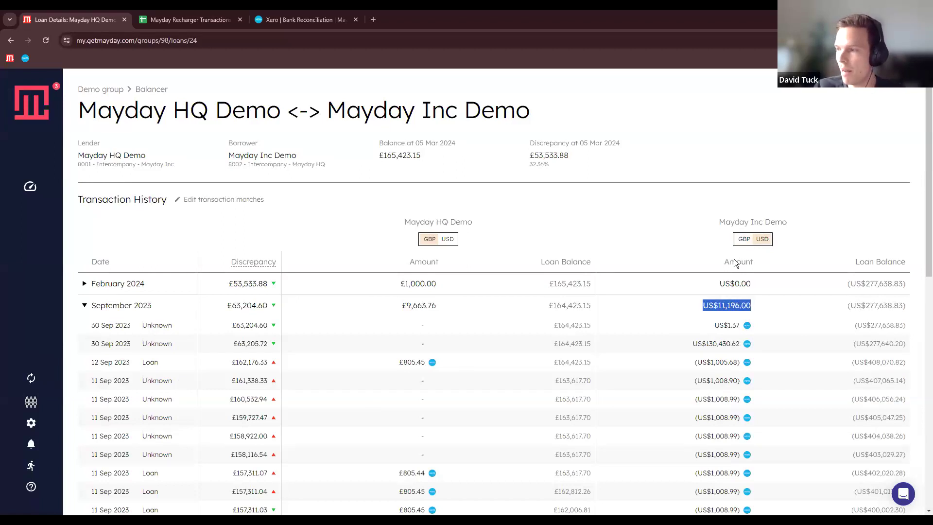
{"action": "left_click", "coordinate": [744, 239]}
{"action": "mouse_move", "coordinate": [738, 305]}
{"action": "left_click", "coordinate": [725, 173]}
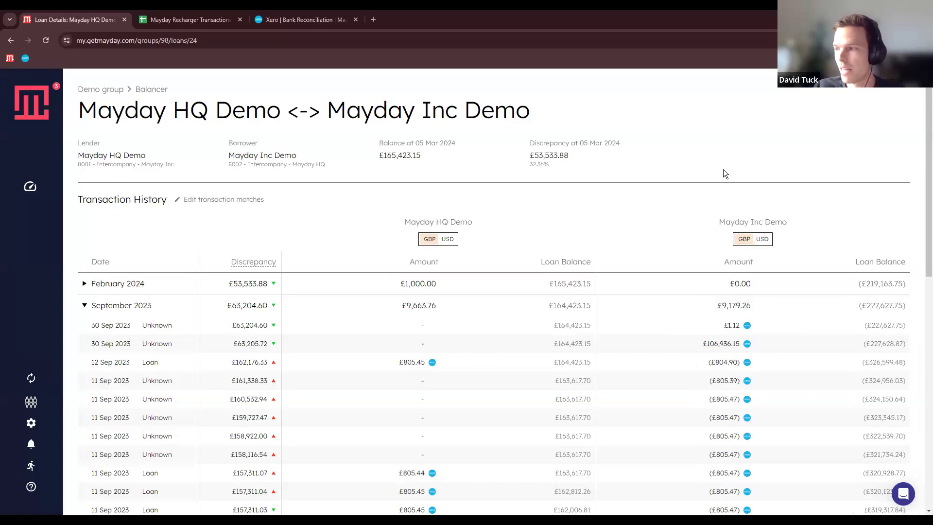
{"action": "mouse_move", "coordinate": [738, 306]}
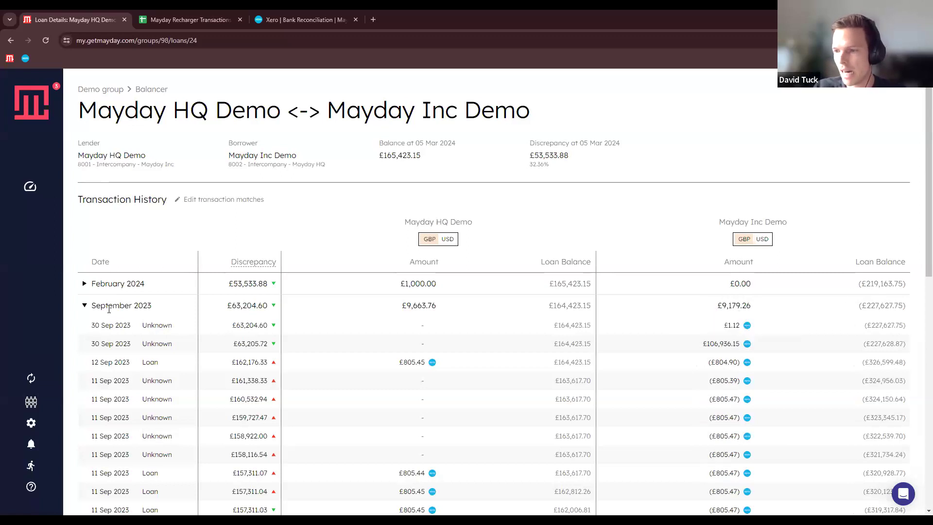
Collapse September 2023 and return to the Intercompany Loans overview with the Mayday HQ Demo and Mayday Inc Demo loan expanded.
{"action": "left_click", "coordinate": [84, 306]}
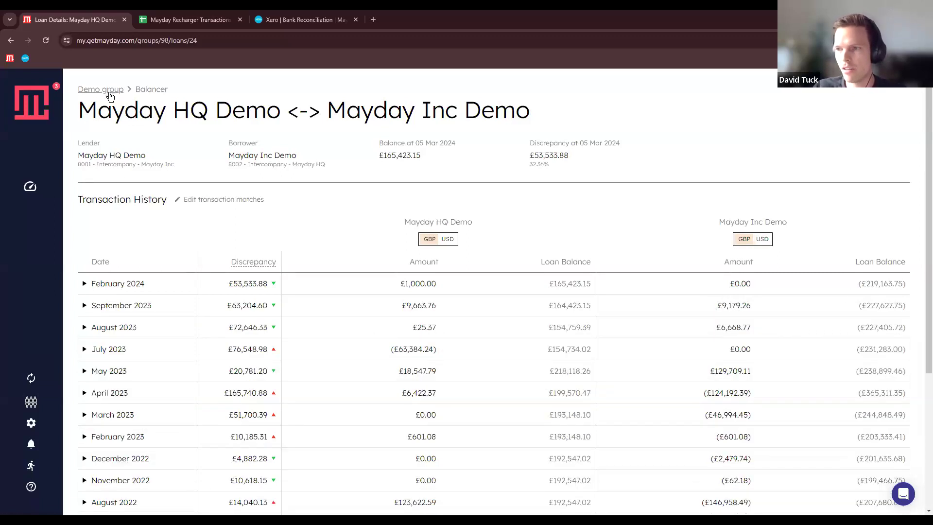
{"action": "left_click", "coordinate": [140, 90]}
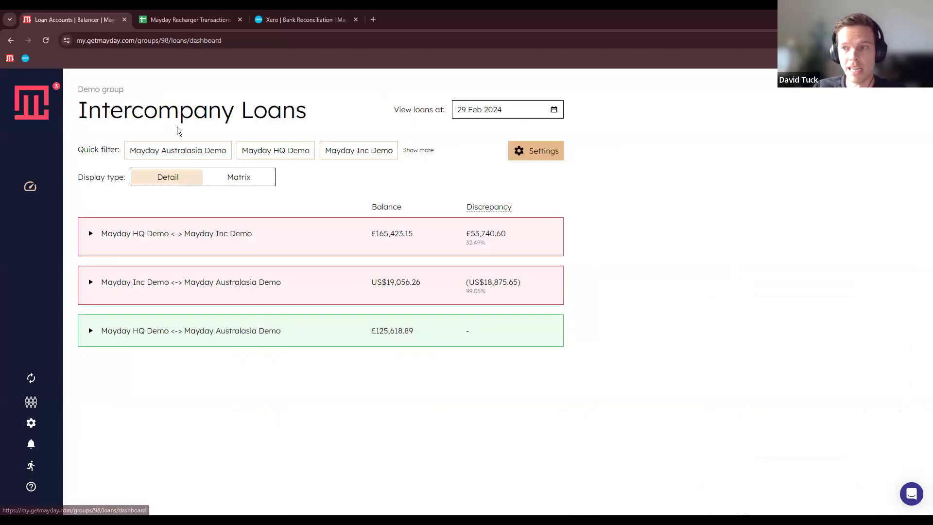
{"action": "left_click", "coordinate": [91, 233]}
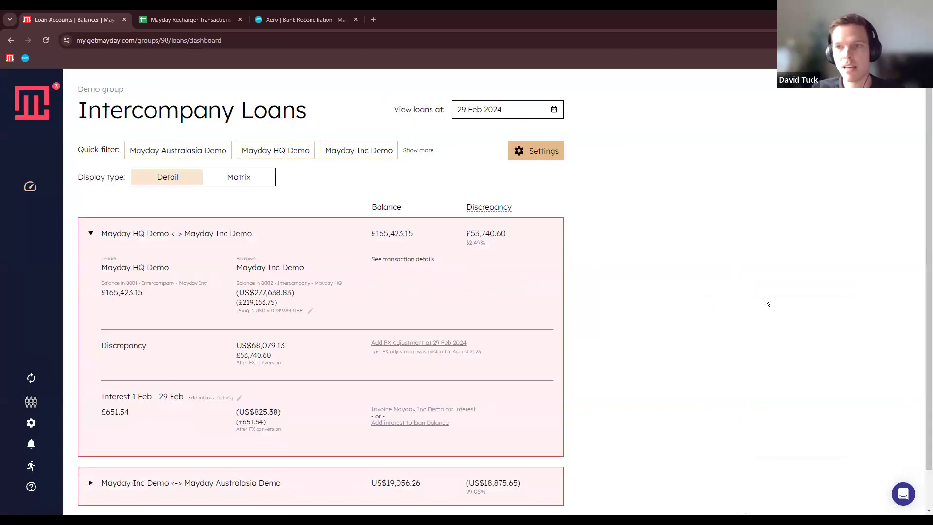
View the loan's USD to GBP exchange rate override options and cancel without changing the rate.
{"action": "left_click", "coordinate": [311, 311]}
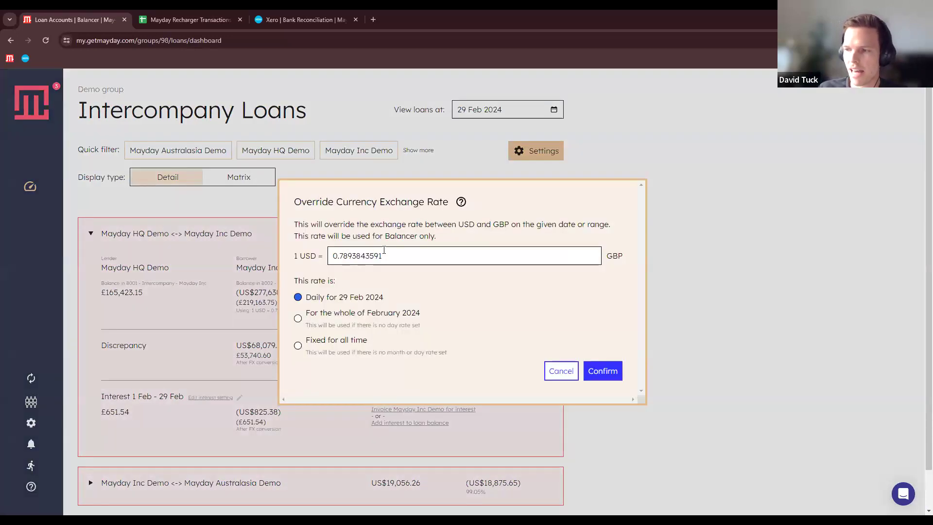
{"action": "double_click", "coordinate": [401, 255]}
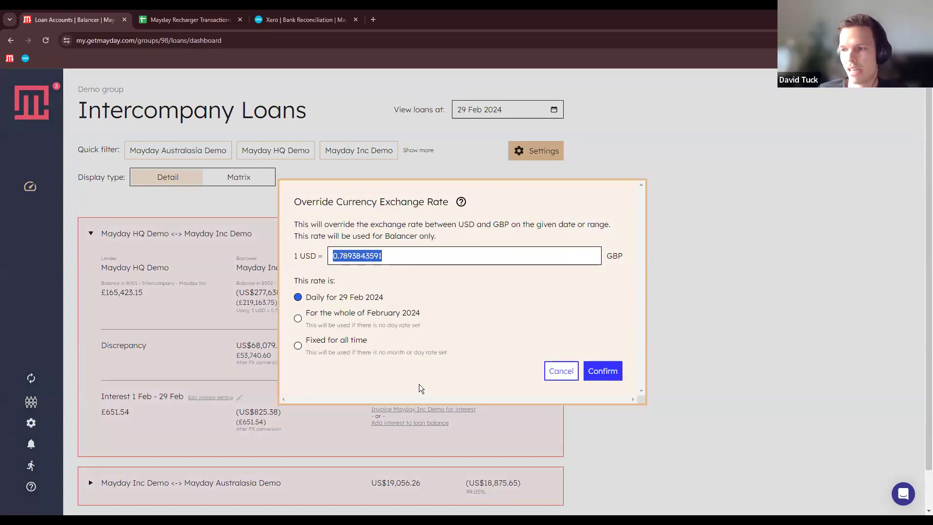
{"action": "left_click", "coordinate": [560, 371]}
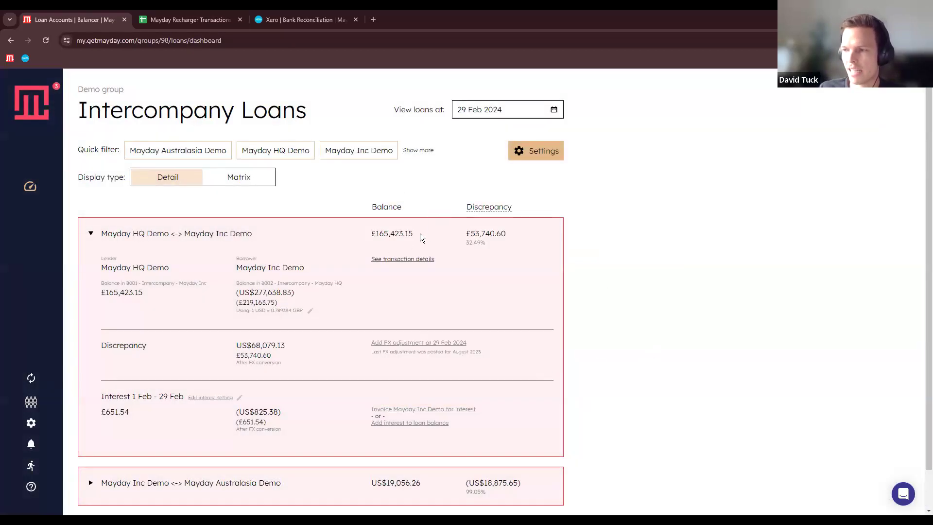
Review the balance and discrepancy of the Mayday HQ Demo and Mayday Inc Demo loan.
{"action": "double_click", "coordinate": [389, 234]}
{"action": "double_click", "coordinate": [477, 234]}
{"action": "triple_click", "coordinate": [478, 234]}
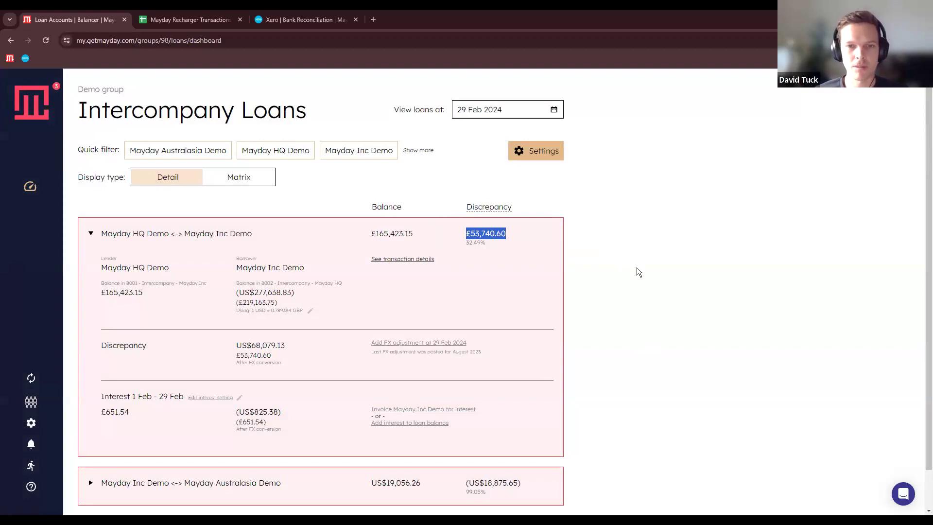
{"action": "left_click", "coordinate": [583, 297]}
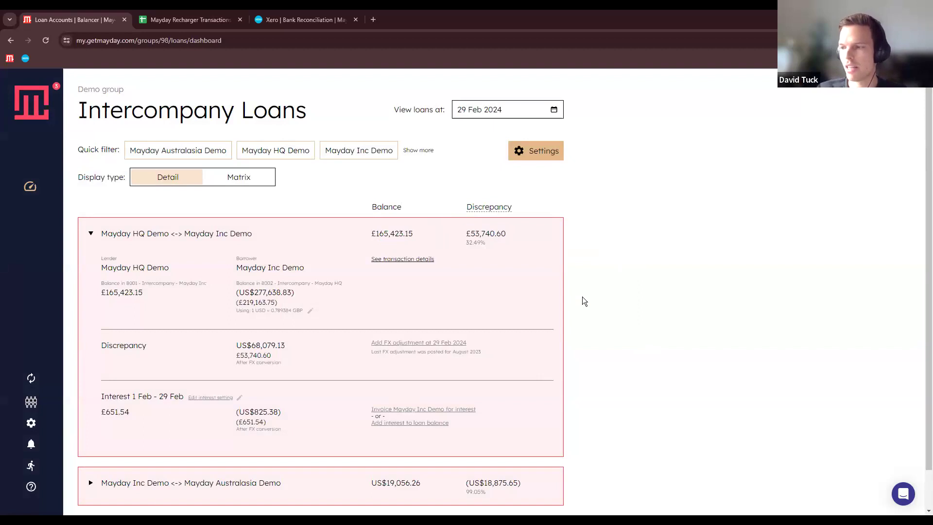
Preview the FX adjustment journal for the loan at 29 Feb 2024 and cancel without posting it to Xero.
{"action": "left_click", "coordinate": [424, 342]}
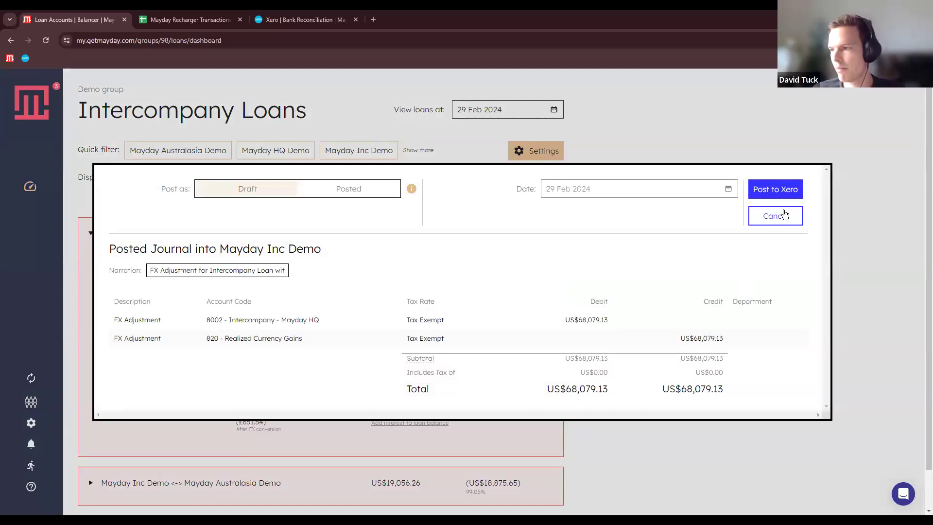
{"action": "left_click", "coordinate": [785, 215]}
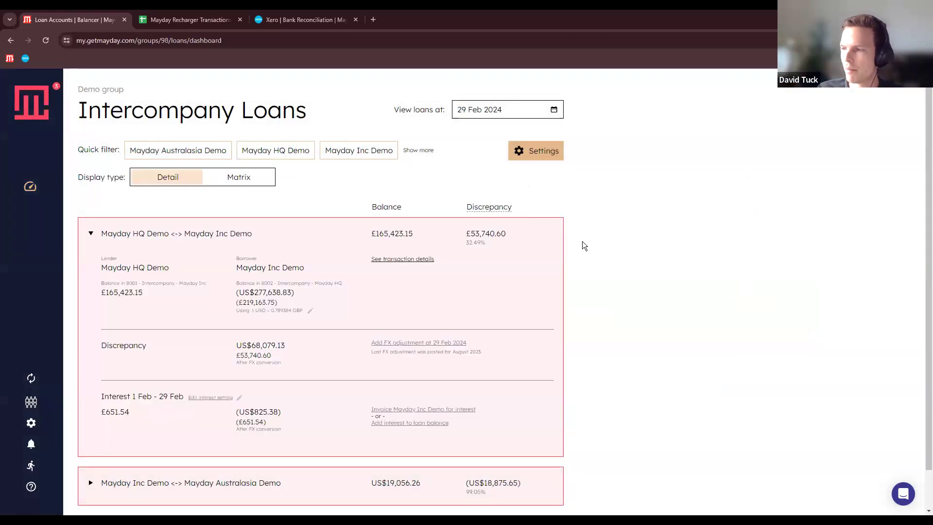
{"action": "left_click", "coordinate": [408, 342]}
{"action": "left_click", "coordinate": [786, 215]}
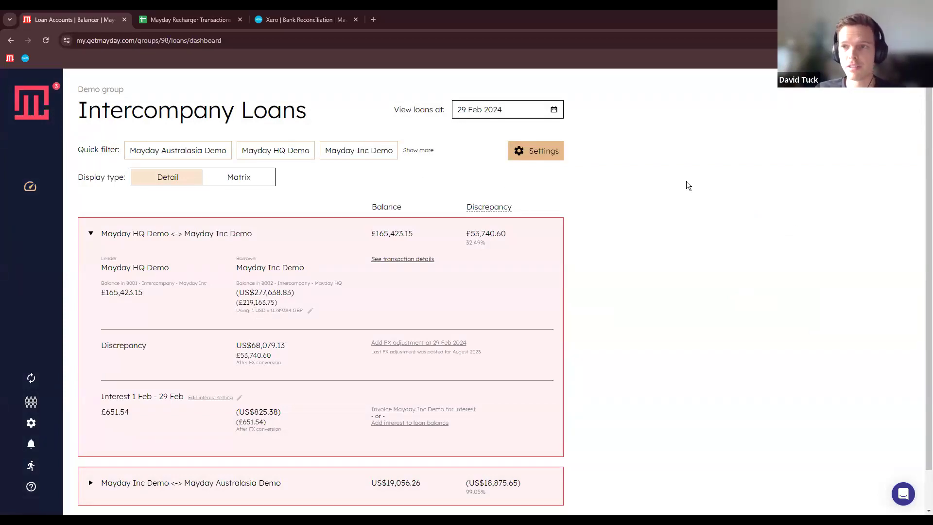
Review the exchange rates in the Demo group settings and return to the Intercompany Loans dashboard.
{"action": "left_click", "coordinate": [56, 427]}
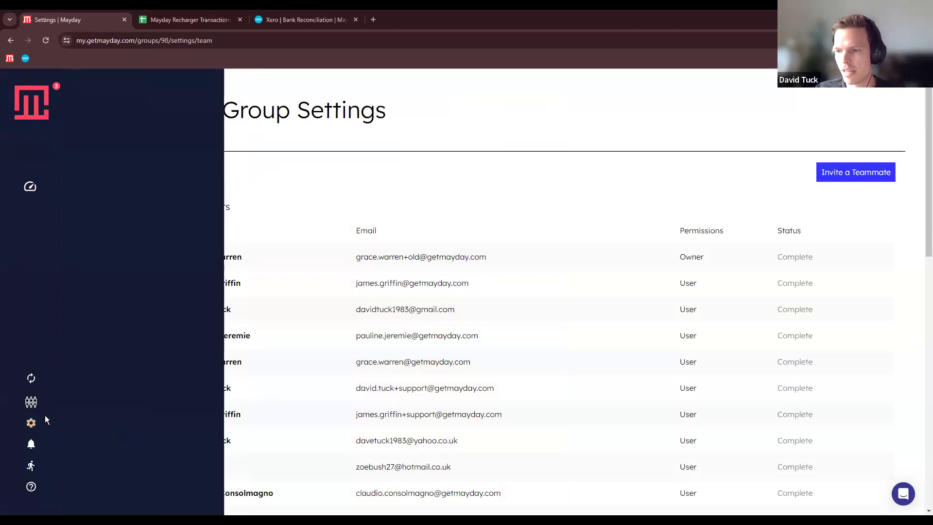
{"action": "left_click", "coordinate": [147, 324]}
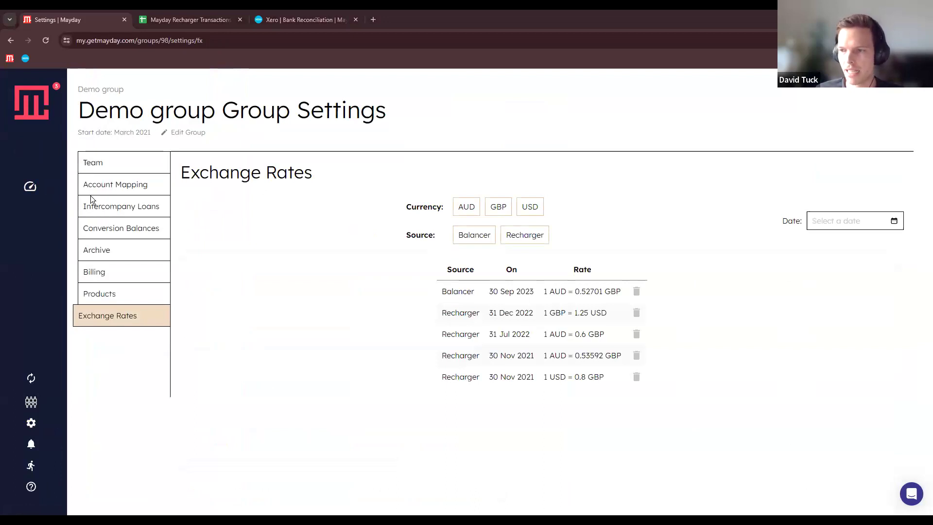
{"action": "mouse_move", "coordinate": [57, 203]}
{"action": "left_click", "coordinate": [57, 203]}
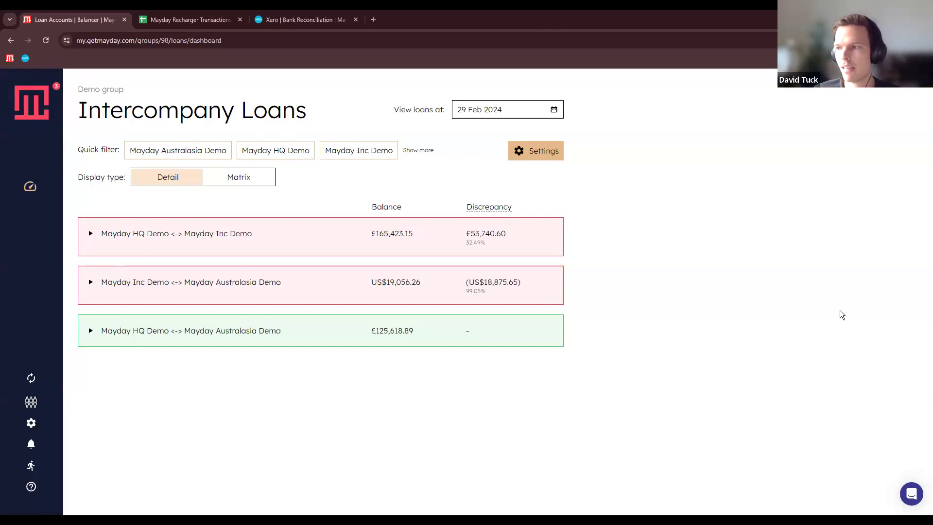
Examine the loan settings option "The following entities are always lenders" and its entity list, then cancel the settings.
{"action": "left_click", "coordinate": [535, 153]}
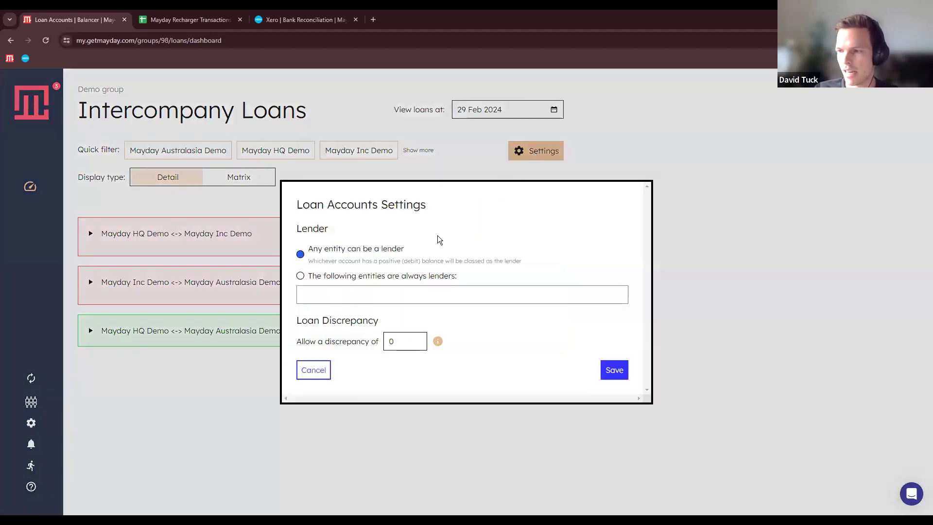
{"action": "left_click", "coordinate": [320, 275]}
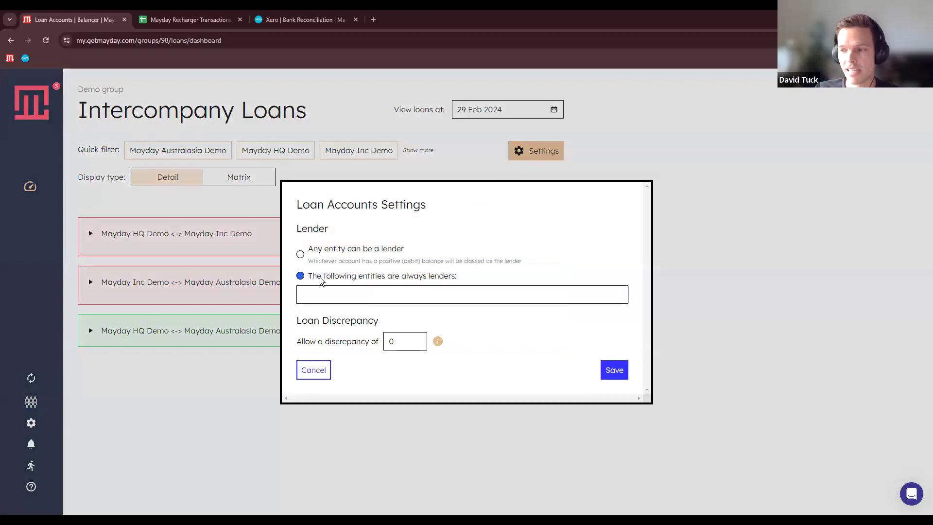
{"action": "left_click", "coordinate": [339, 294]}
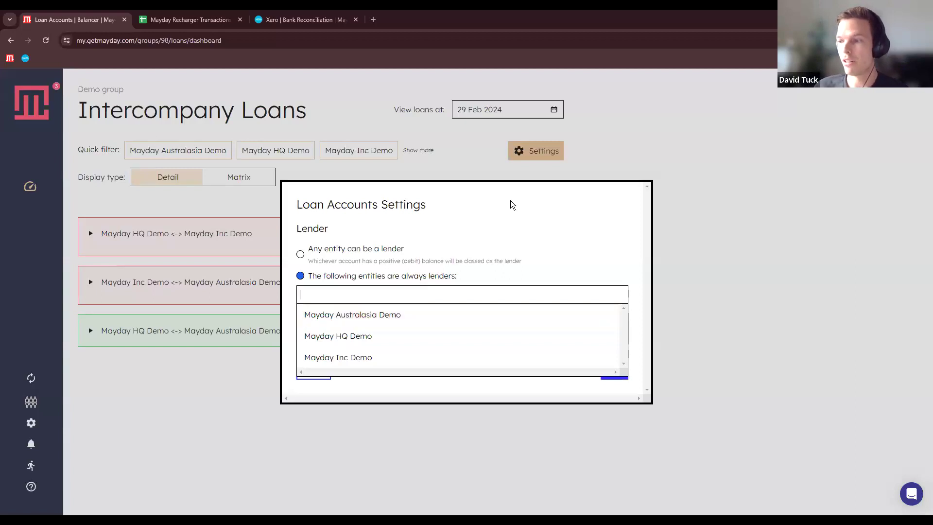
{"action": "left_click", "coordinate": [312, 187]}
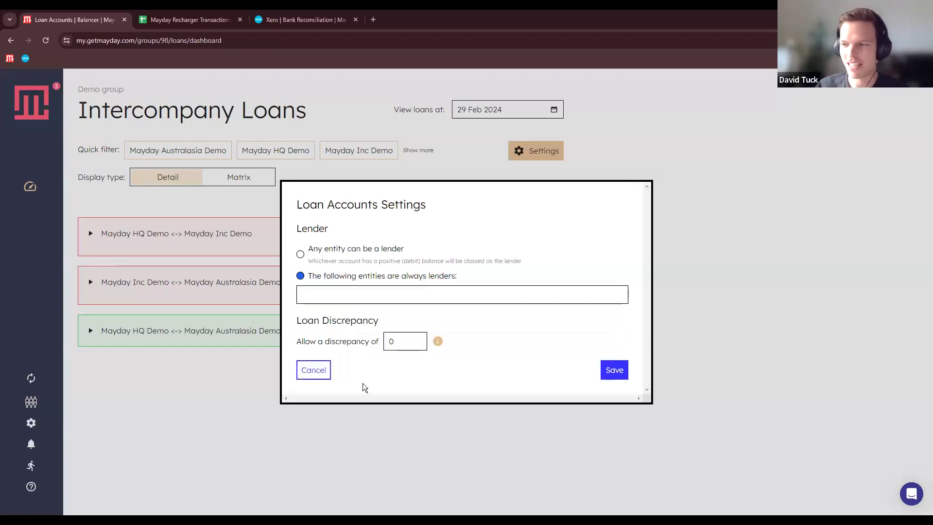
{"action": "left_click", "coordinate": [319, 375]}
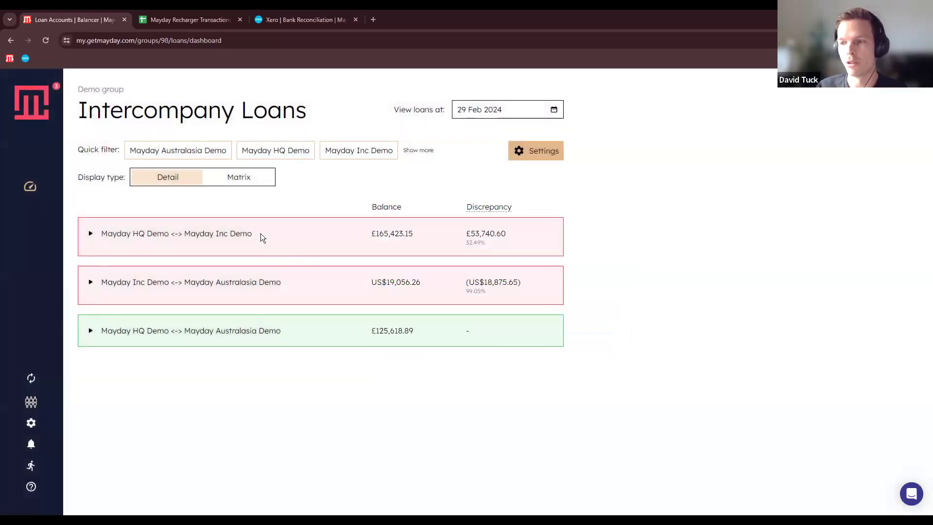
Compare the entity pairs of the three intercompany loans and review the Mayday HQ Demo and Mayday Inc Demo loan's details, leaving it collapsed.
{"action": "left_click_drag", "start_coordinate": [121, 235], "coordinate": [207, 239]}
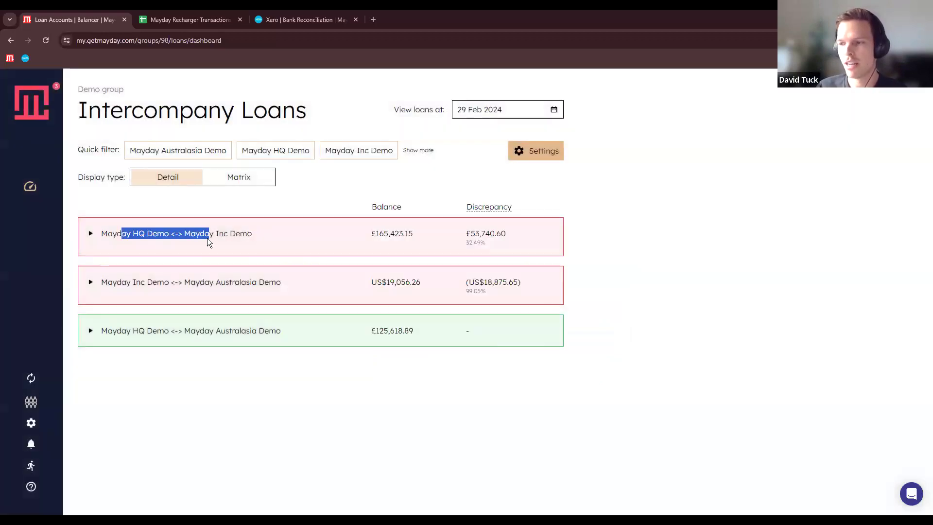
{"action": "triple_click", "coordinate": [130, 232]}
{"action": "left_click", "coordinate": [130, 228]}
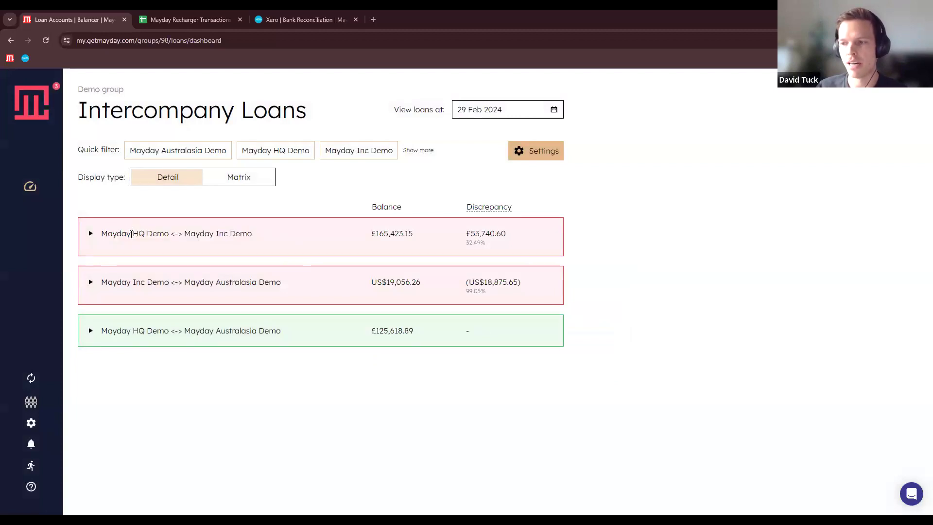
{"action": "double_click", "coordinate": [216, 282]}
{"action": "left_click_drag", "start_coordinate": [112, 331], "coordinate": [139, 331]}
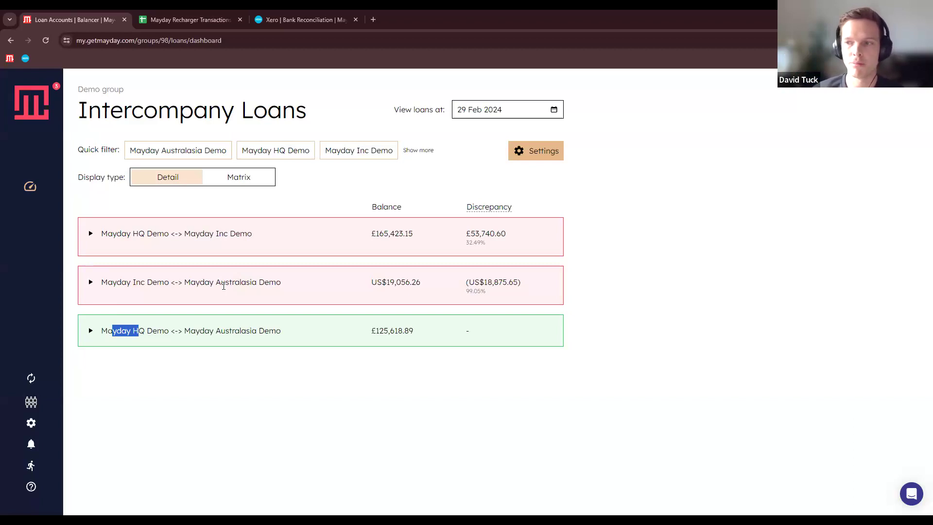
{"action": "left_click", "coordinate": [91, 233]}
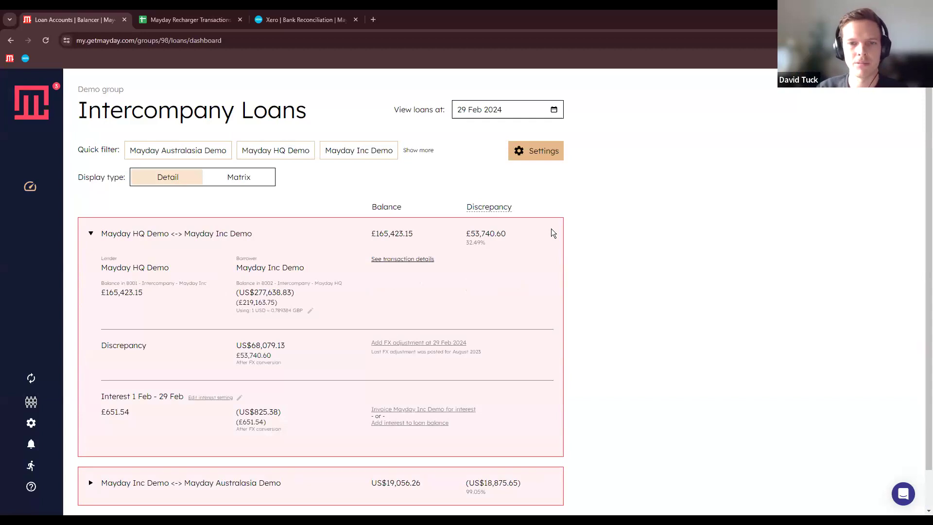
{"action": "left_click", "coordinate": [91, 234]}
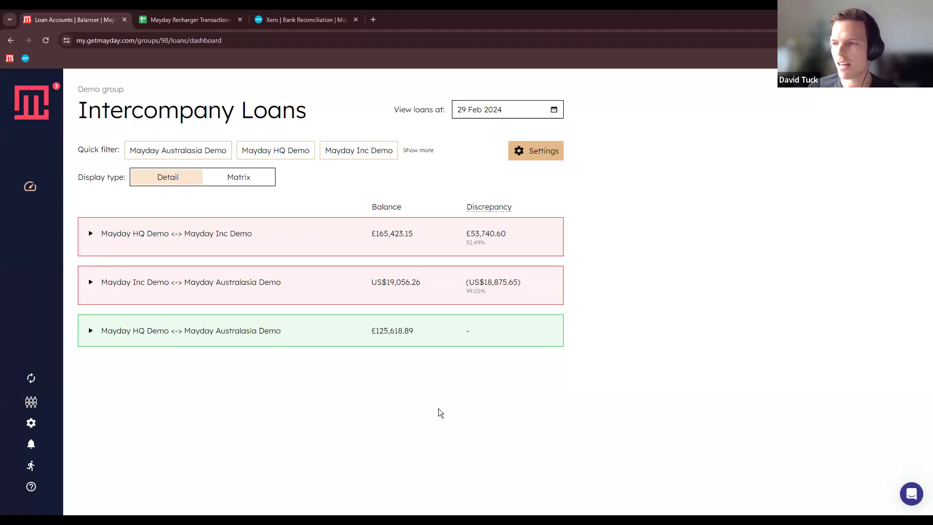
View the BRAG options in Mayday's navigation, then switch to Xero's bank reconciliation and examine the 1 Aug 2022 Cactus line for 17,999.50.
{"action": "mouse_move", "coordinate": [58, 134]}
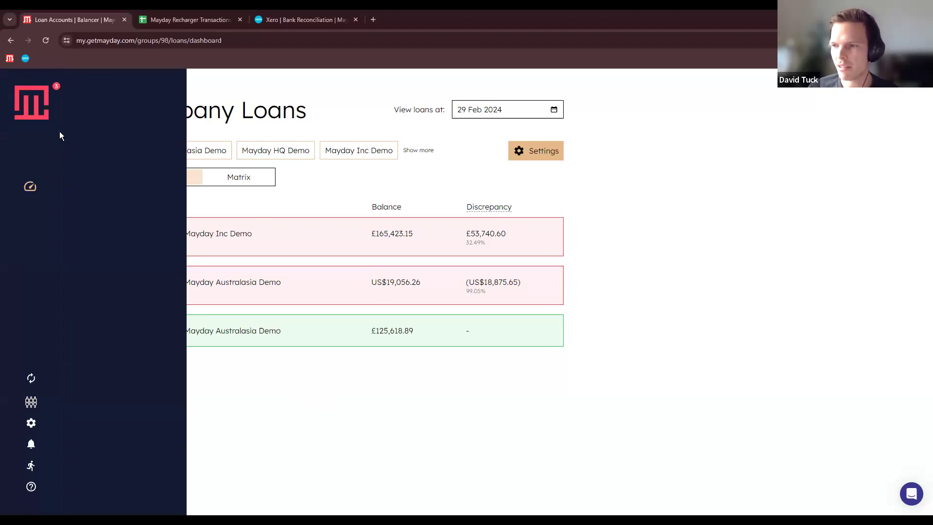
{"action": "left_click", "coordinate": [219, 150]}
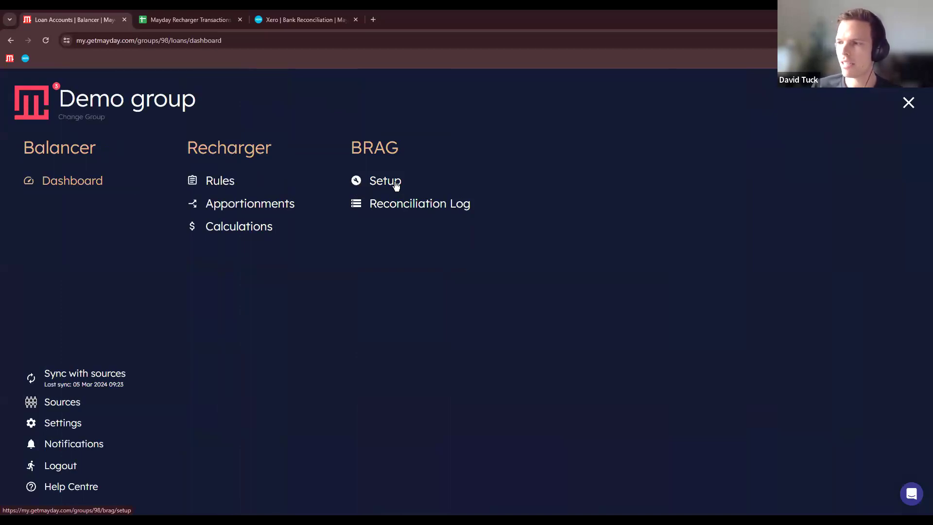
{"action": "left_click", "coordinate": [298, 16]}
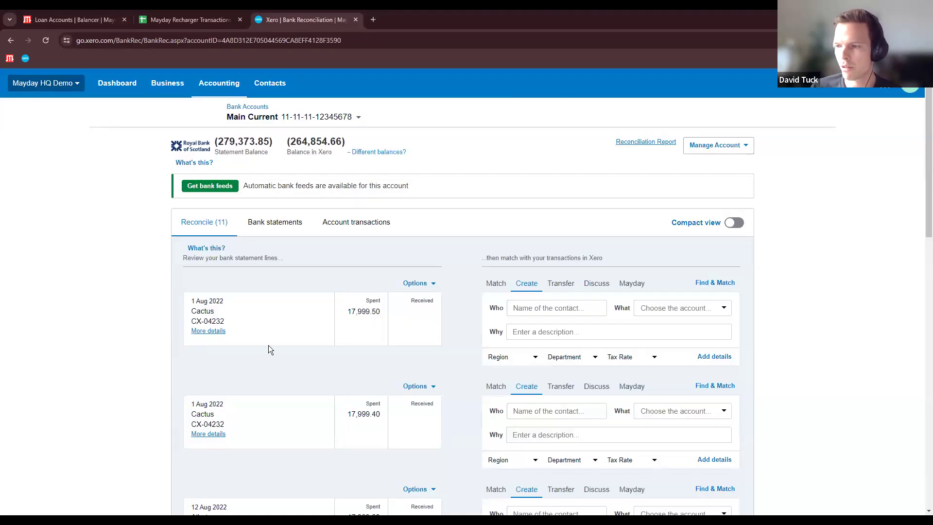
{"action": "double_click", "coordinate": [351, 311]}
{"action": "triple_click", "coordinate": [231, 317]}
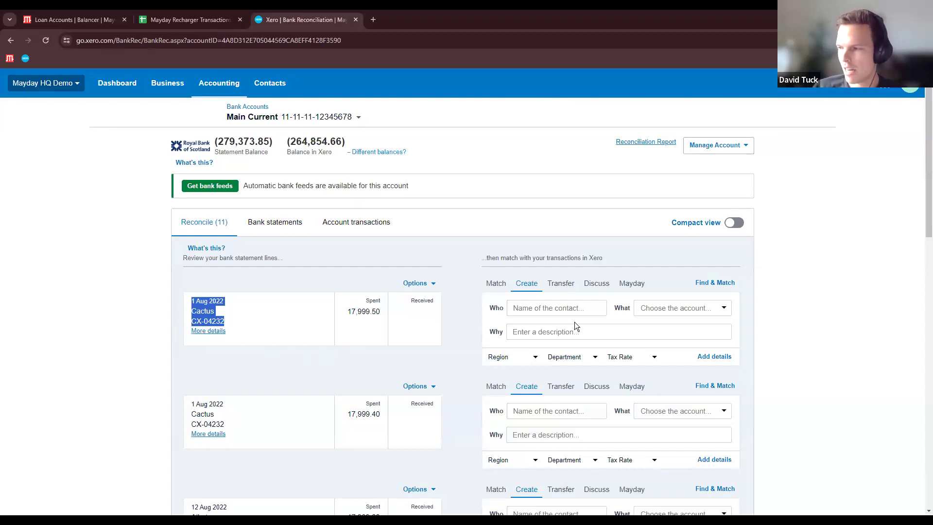
Select Mayday match P-364770 for the 17,999.50 Cactus line and compare Mayday's create form with Xero's own.
{"action": "left_click", "coordinate": [632, 283]}
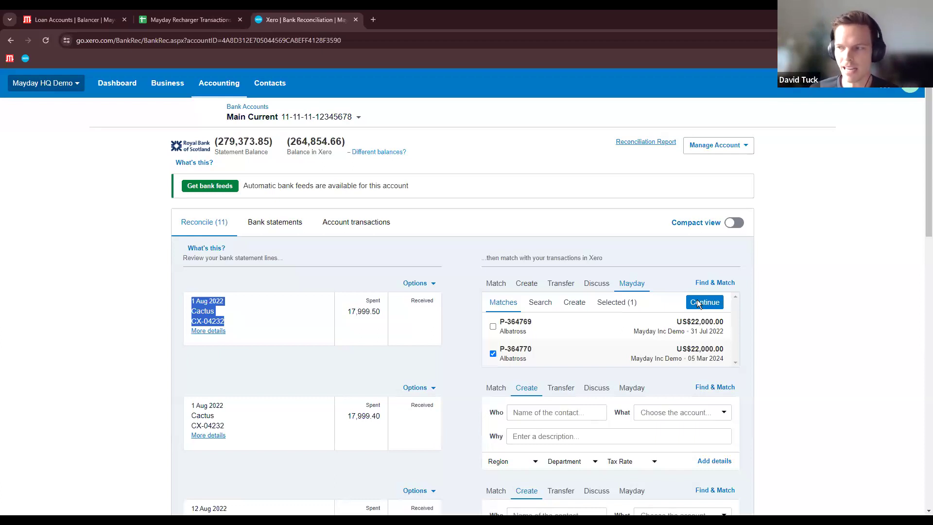
{"action": "left_click", "coordinate": [574, 307]}
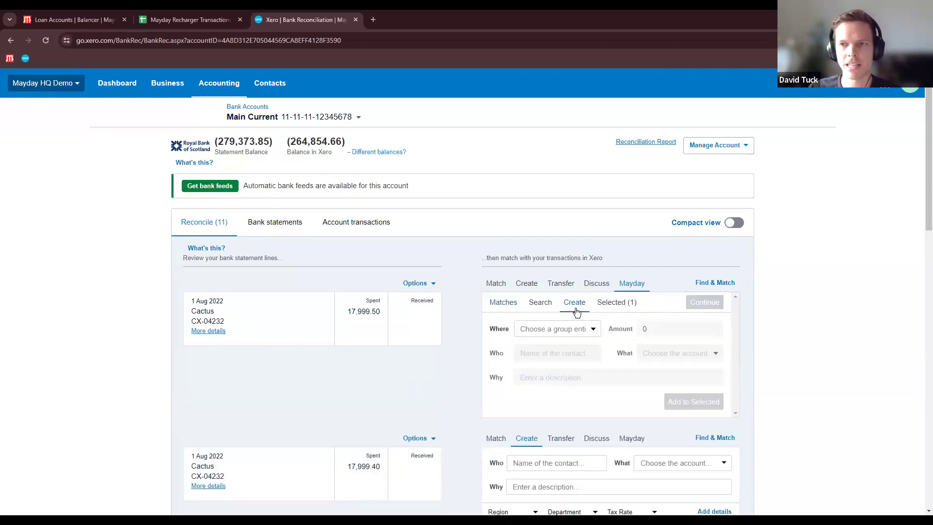
{"action": "left_click", "coordinate": [527, 286]}
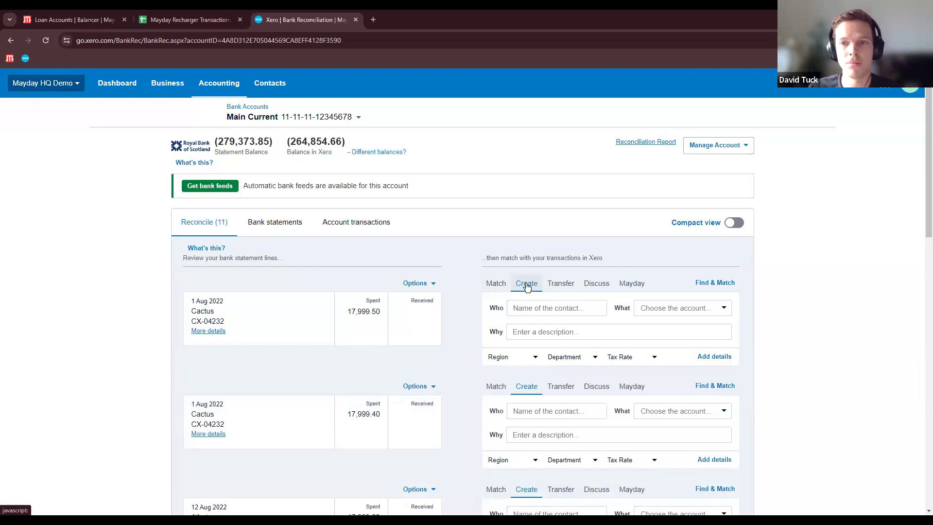
{"action": "left_click", "coordinate": [618, 289]}
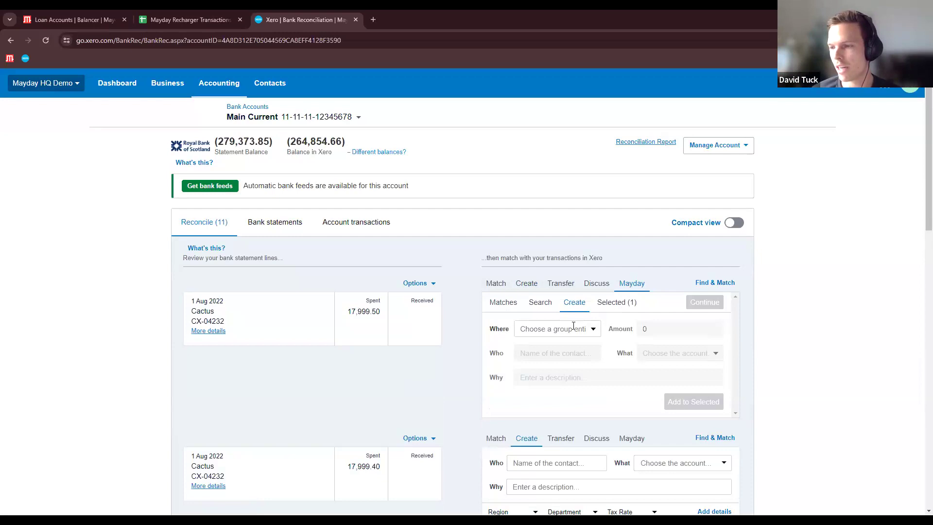
{"action": "double_click", "coordinate": [360, 311]}
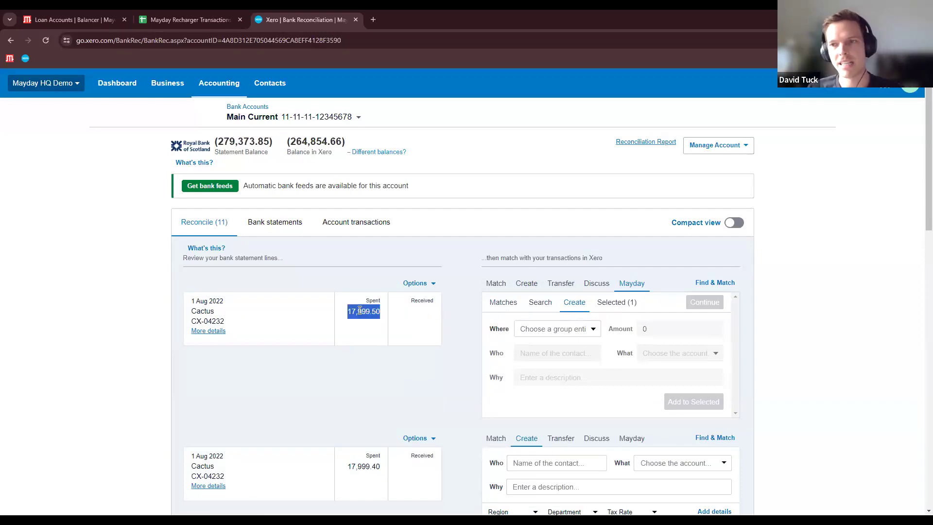
Add P-364769 to the Cactus line's selected Mayday matches, review the selection and deselect both transactions.
{"action": "left_click", "coordinate": [503, 311]}
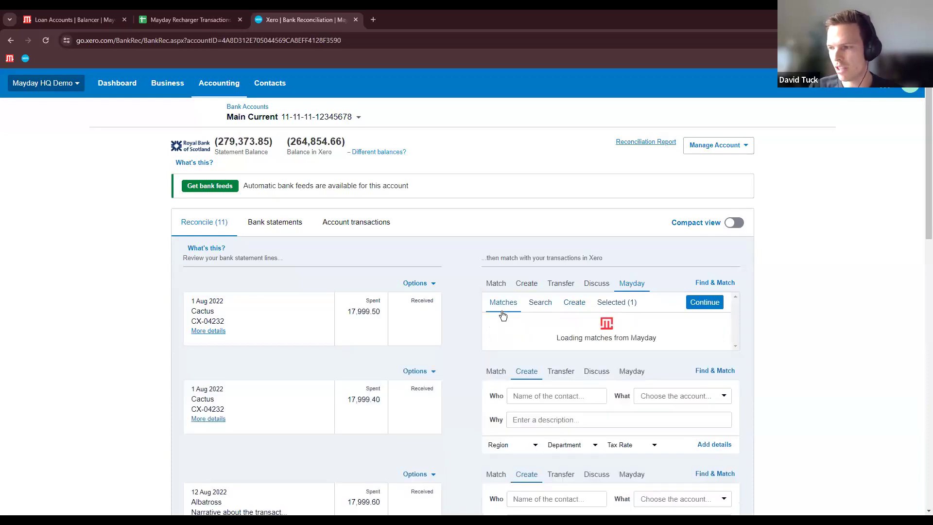
{"action": "left_click", "coordinate": [493, 327]}
{"action": "left_click", "coordinate": [616, 304]}
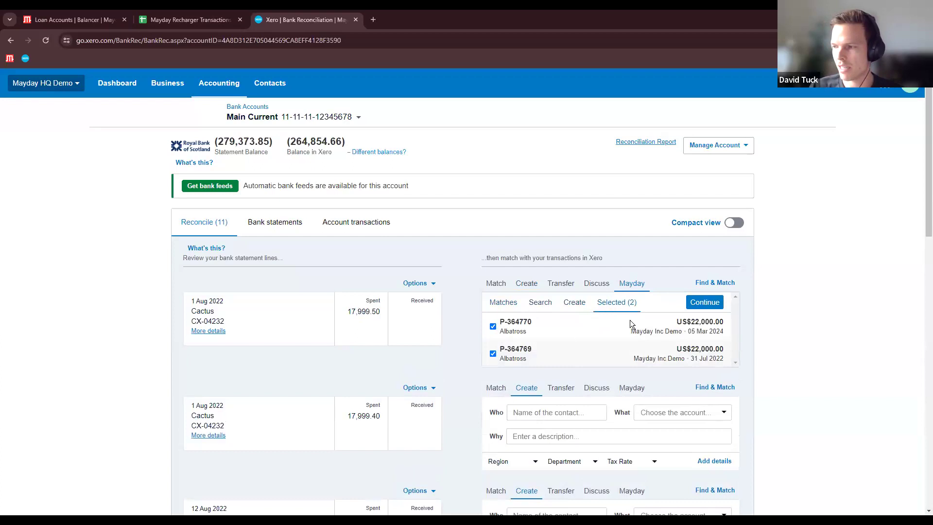
{"action": "left_click", "coordinate": [576, 307]}
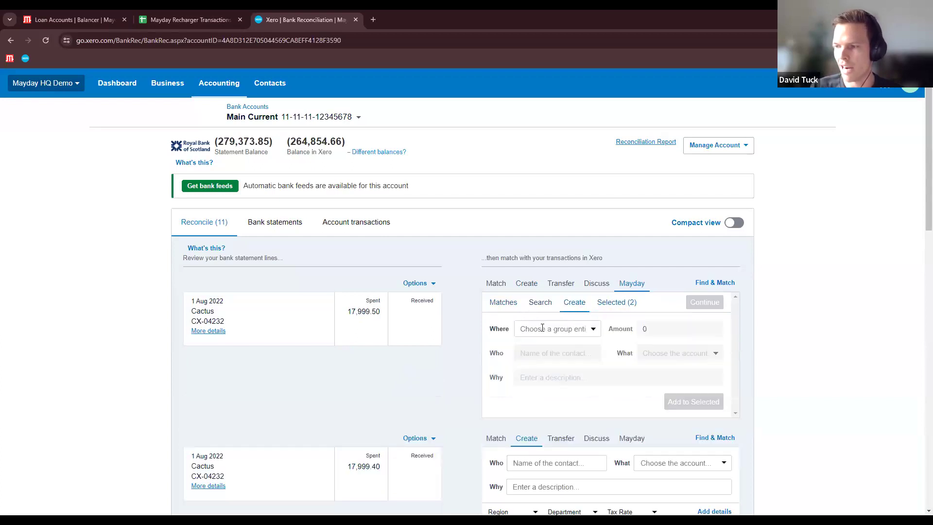
{"action": "left_click", "coordinate": [618, 306]}
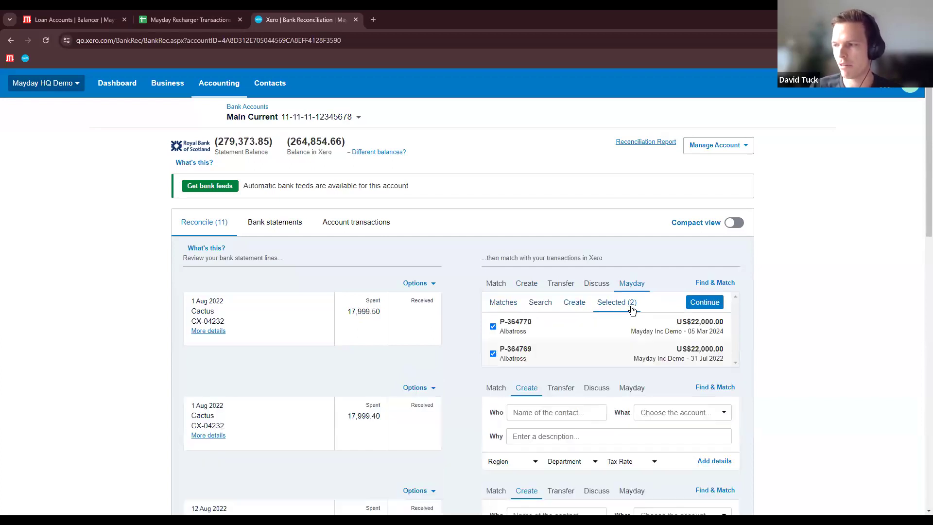
{"action": "left_click", "coordinate": [493, 325]}
{"action": "left_click", "coordinate": [494, 326]}
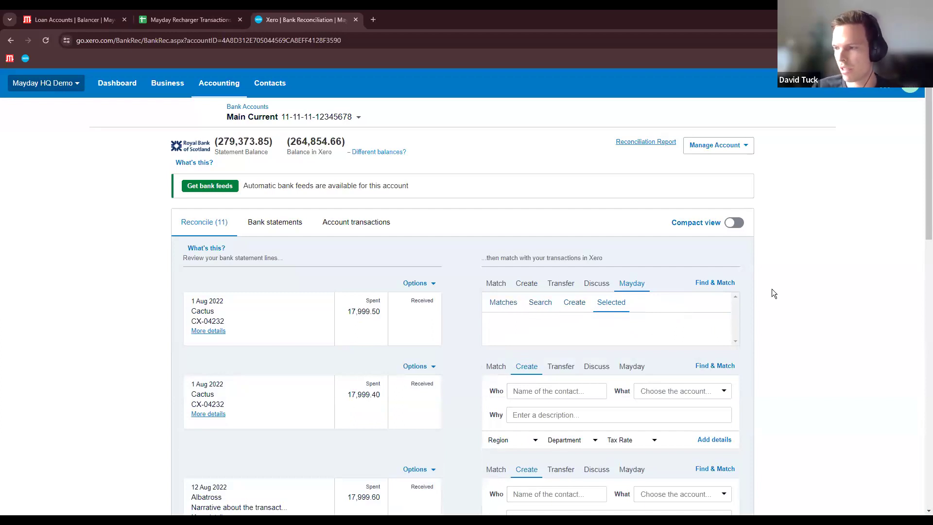
Open Xero's own transaction matching for the Cactus line and select the 17 Nov 2021 CBRE and 23 Nov 2021 Deloitte items.
{"action": "left_click", "coordinate": [506, 289]}
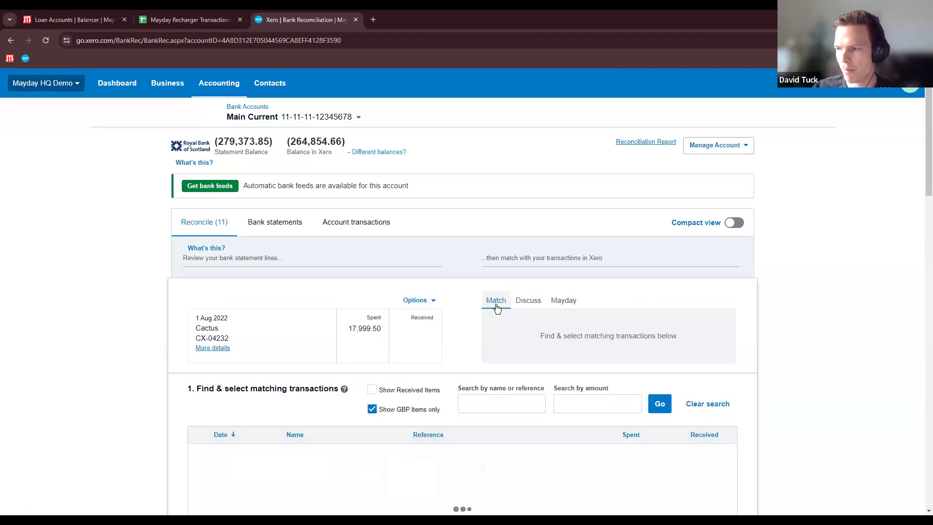
{"action": "scroll", "coordinate": [761, 320], "scroll_direction": "down", "scroll_amount": 3}
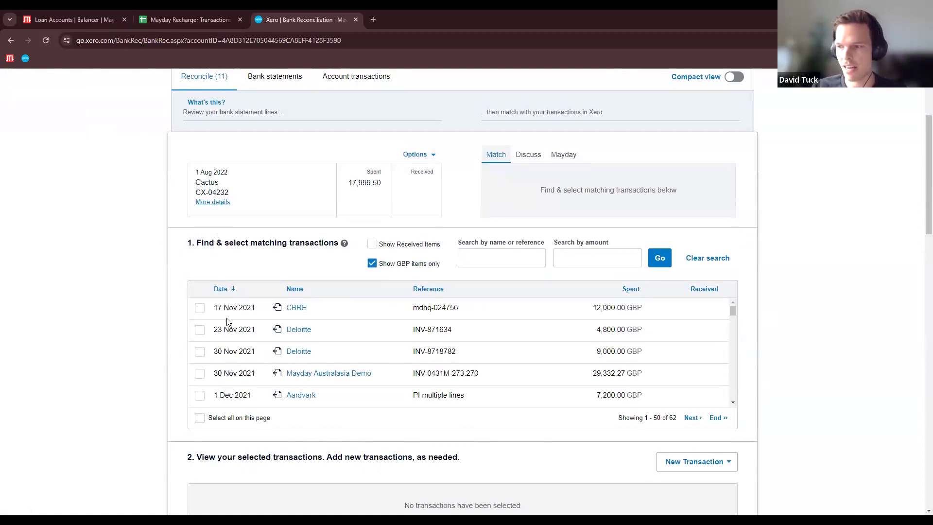
{"action": "left_click", "coordinate": [199, 307]}
{"action": "left_click", "coordinate": [200, 330]}
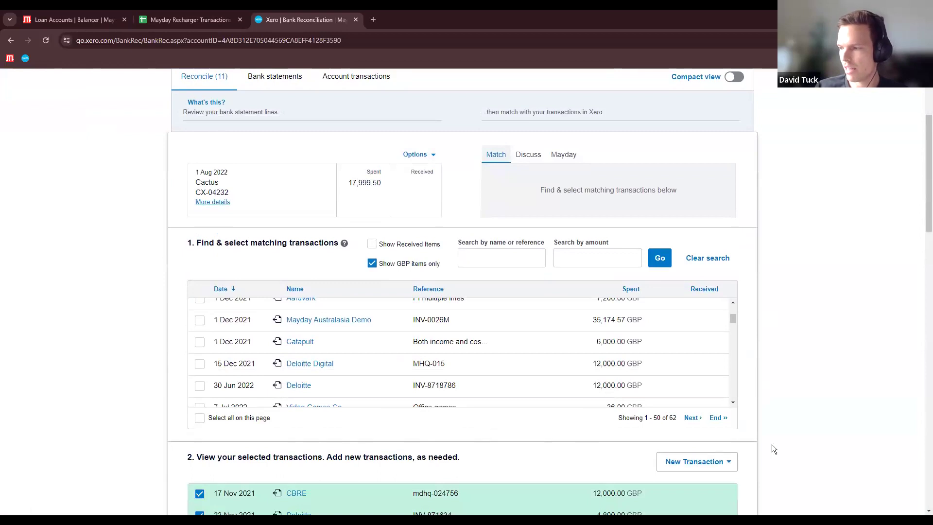
Start a new Spend Money transaction for the Cactus line alongside the selected CBRE and Deloitte items.
{"action": "scroll", "coordinate": [772, 444], "scroll_direction": "down", "scroll_amount": 3}
{"action": "left_click", "coordinate": [680, 318]}
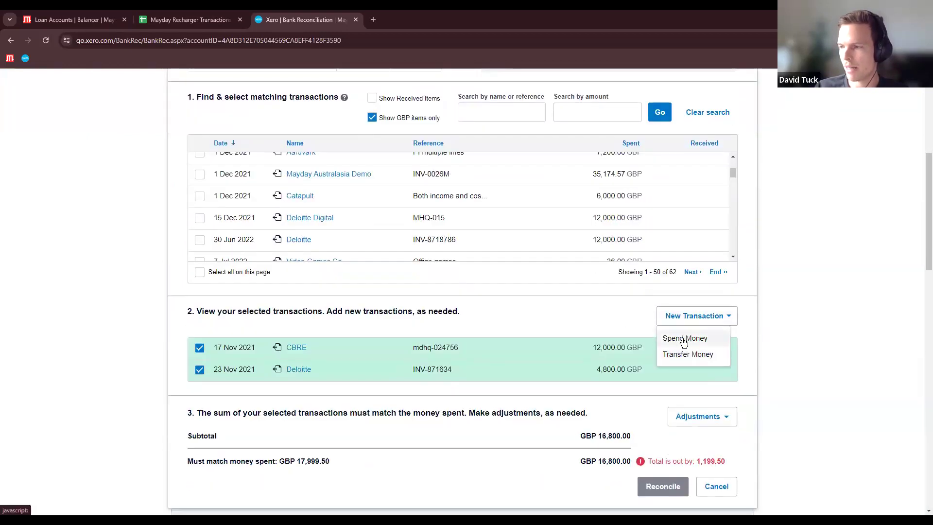
{"action": "left_click", "coordinate": [683, 338]}
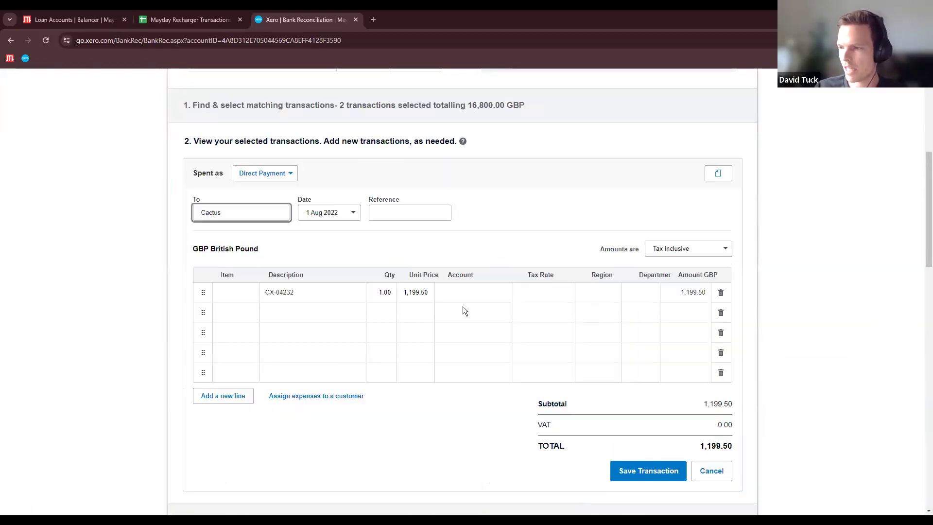
Fill the new Cactus payment from Mayday match P-364770 and save it among the selected transactions.
{"action": "scroll", "coordinate": [530, 285], "scroll_direction": "up", "scroll_amount": 6}
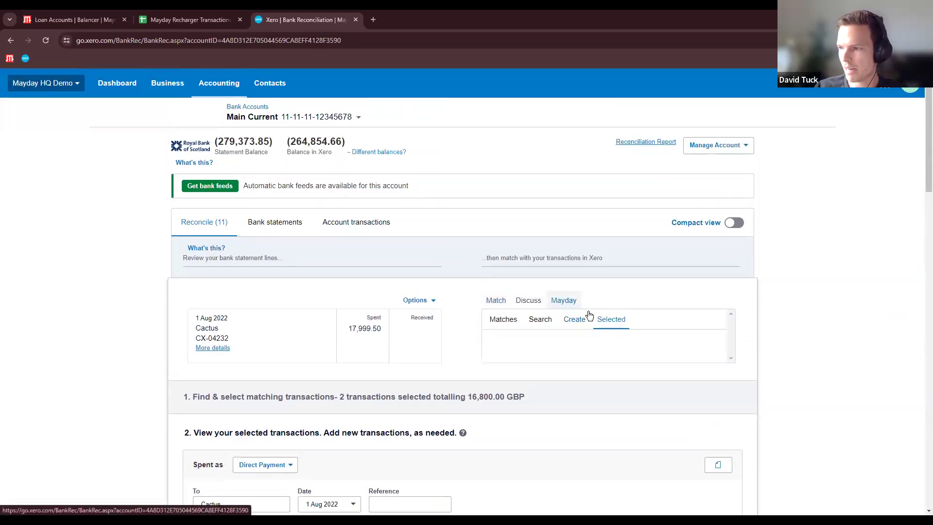
{"action": "left_click", "coordinate": [505, 319]}
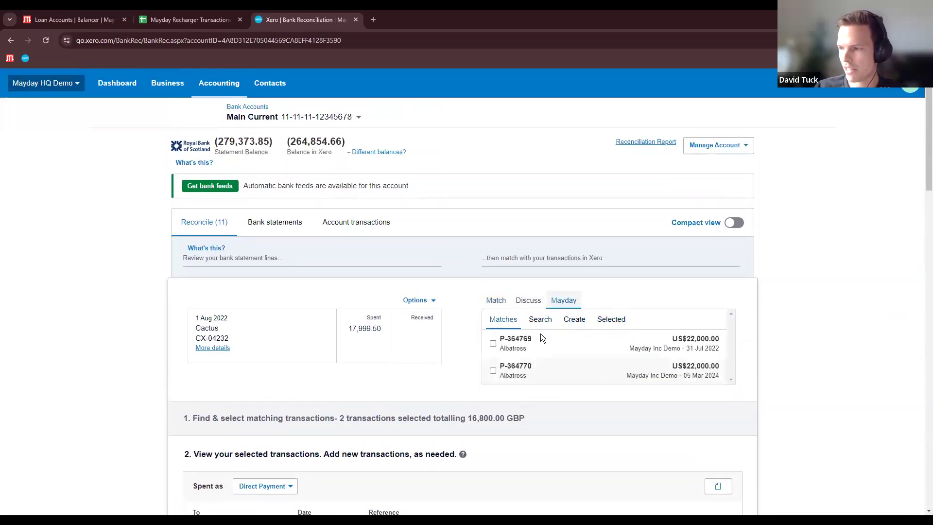
{"action": "left_click", "coordinate": [492, 372]}
{"action": "left_click", "coordinate": [690, 321]}
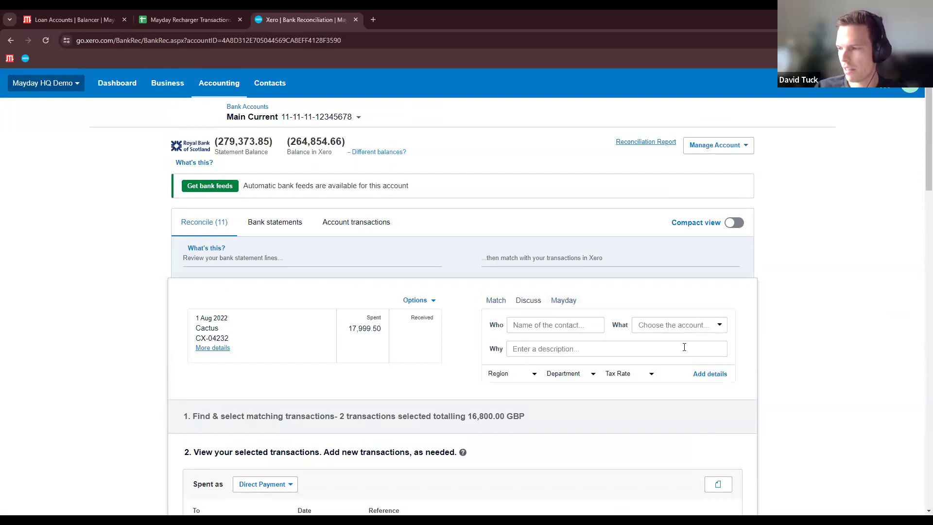
{"action": "scroll", "coordinate": [437, 304], "scroll_direction": "up", "scroll_amount": 3}
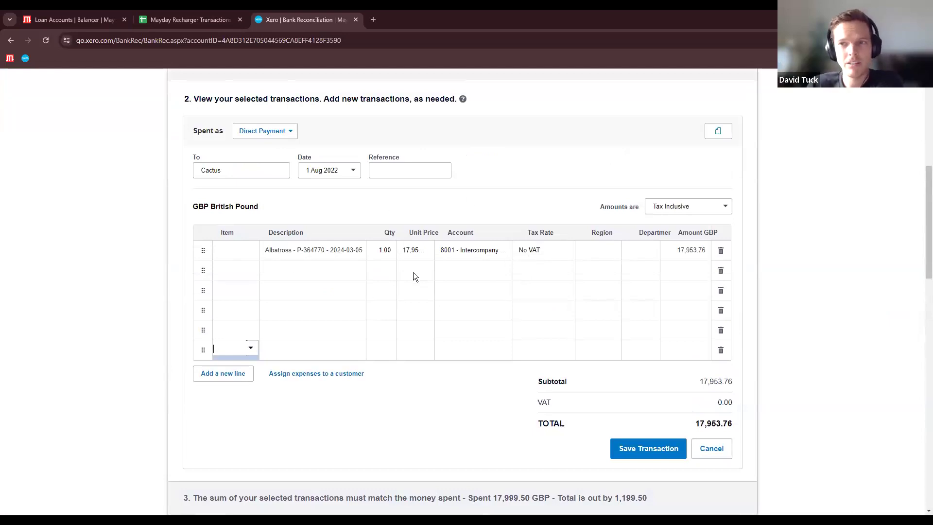
{"action": "left_click", "coordinate": [631, 449]}
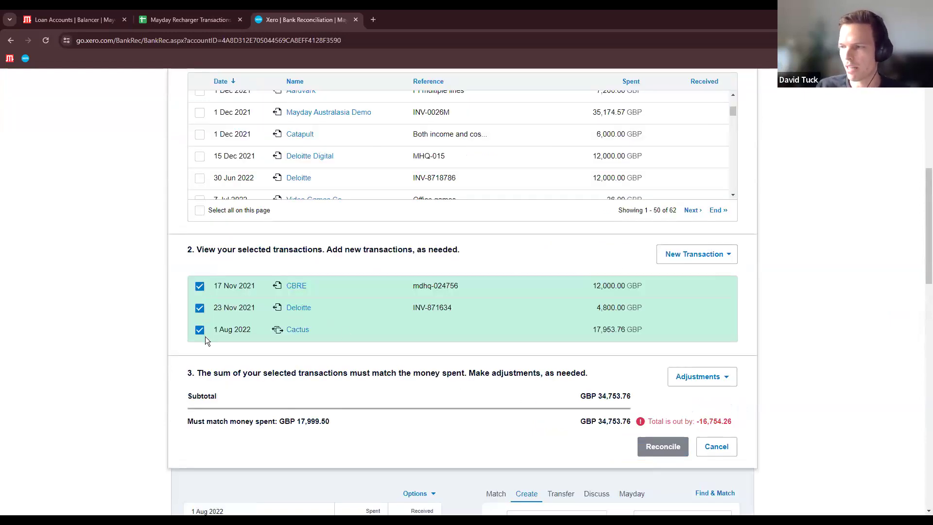
Examine how far the selected transactions are from the money spent, then switch back to Mayday.
{"action": "triple_click", "coordinate": [717, 421]}
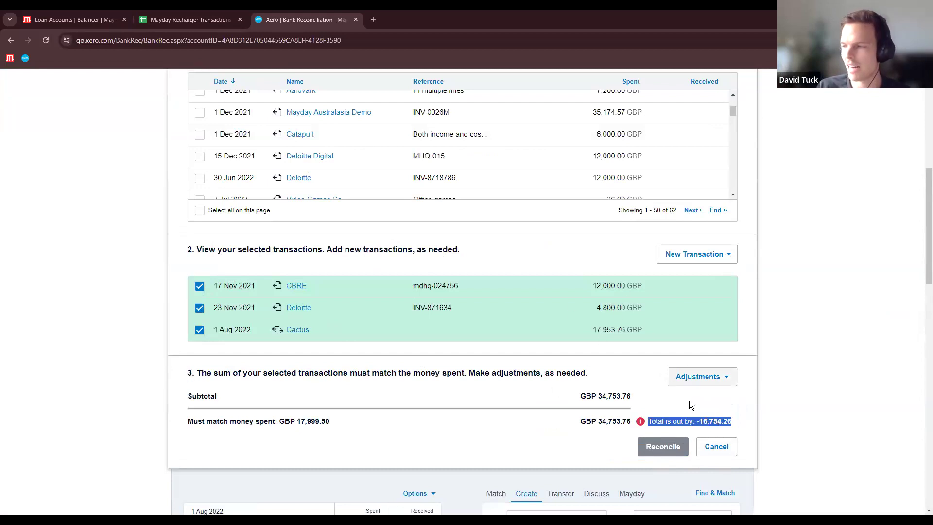
{"action": "left_click", "coordinate": [707, 413]}
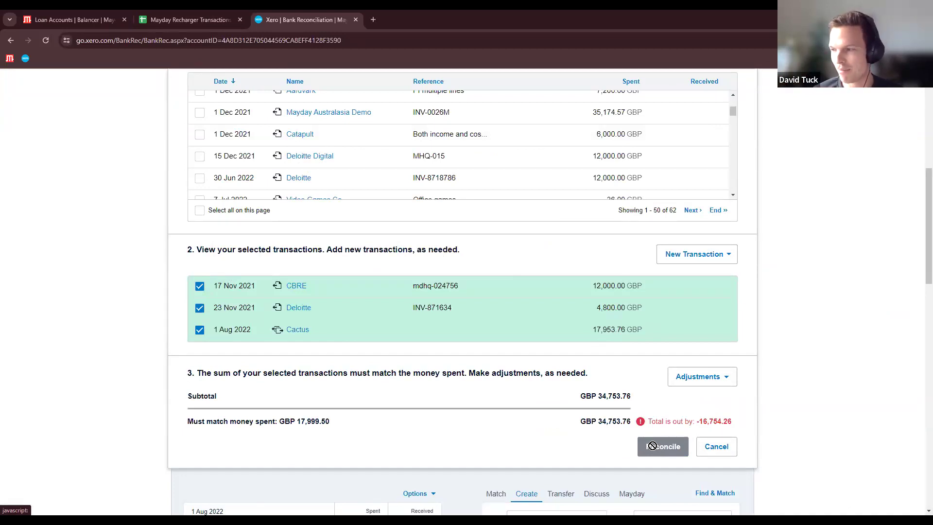
{"action": "scroll", "coordinate": [423, 402], "scroll_direction": "up", "scroll_amount": 7}
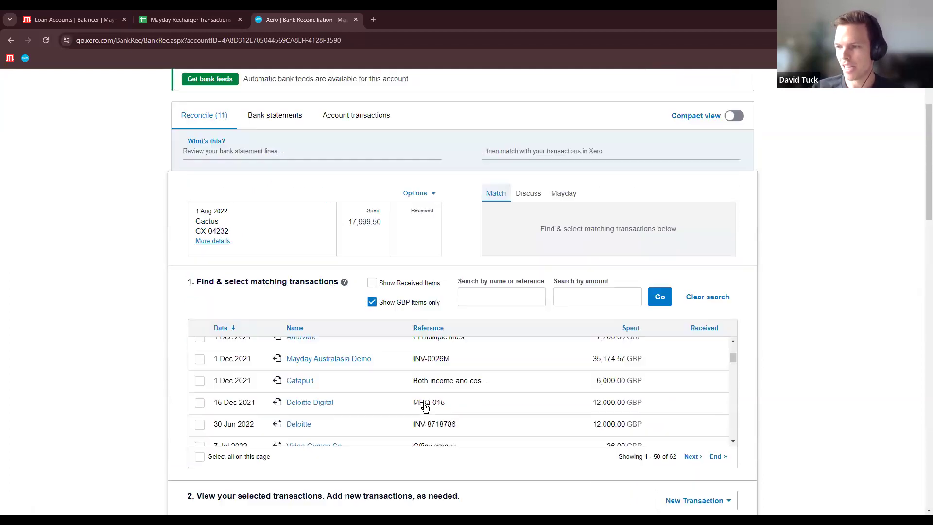
{"action": "left_click", "coordinate": [88, 18]}
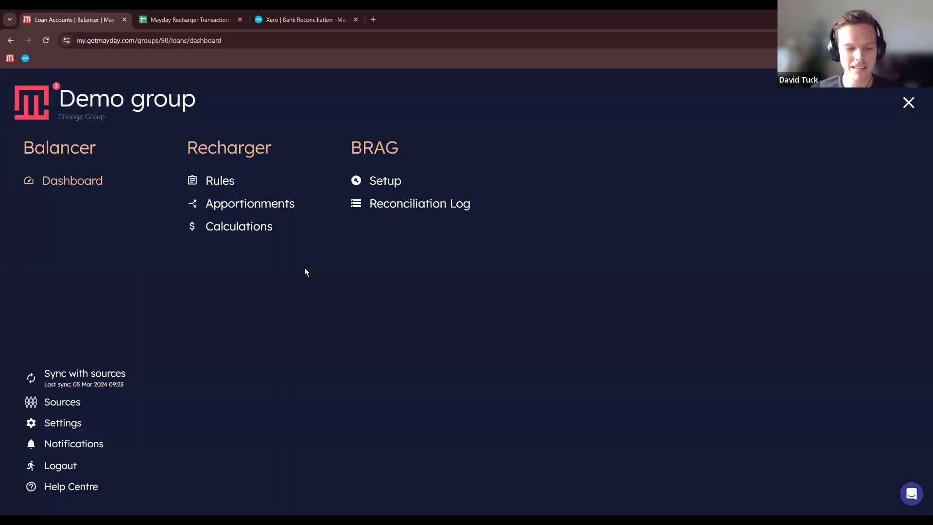